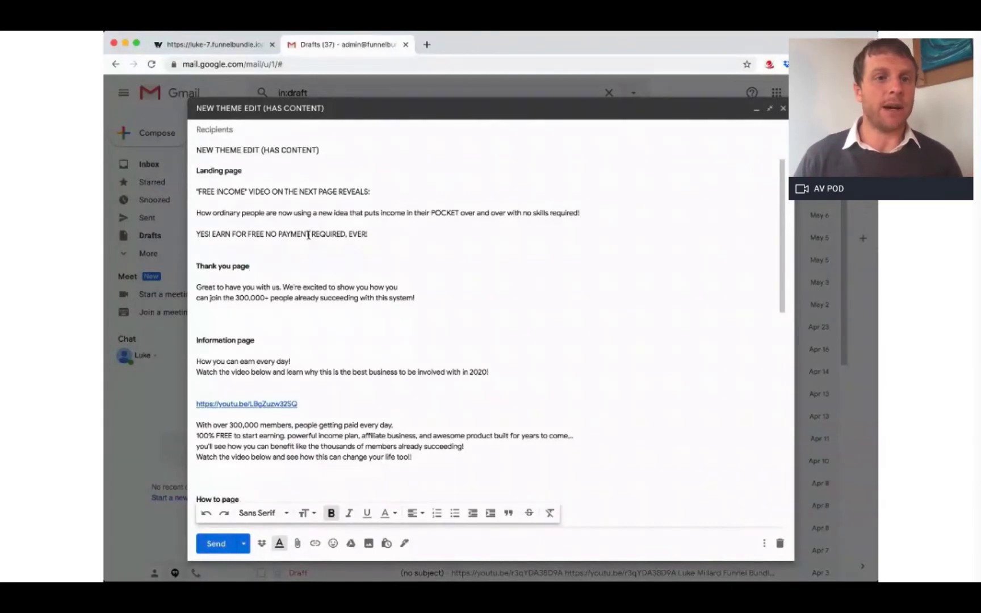
Step: Review the page copy in the Gmail draft, then return to the FunnelBundle builder
{"action": "left_click", "coordinate": [443, 261]}
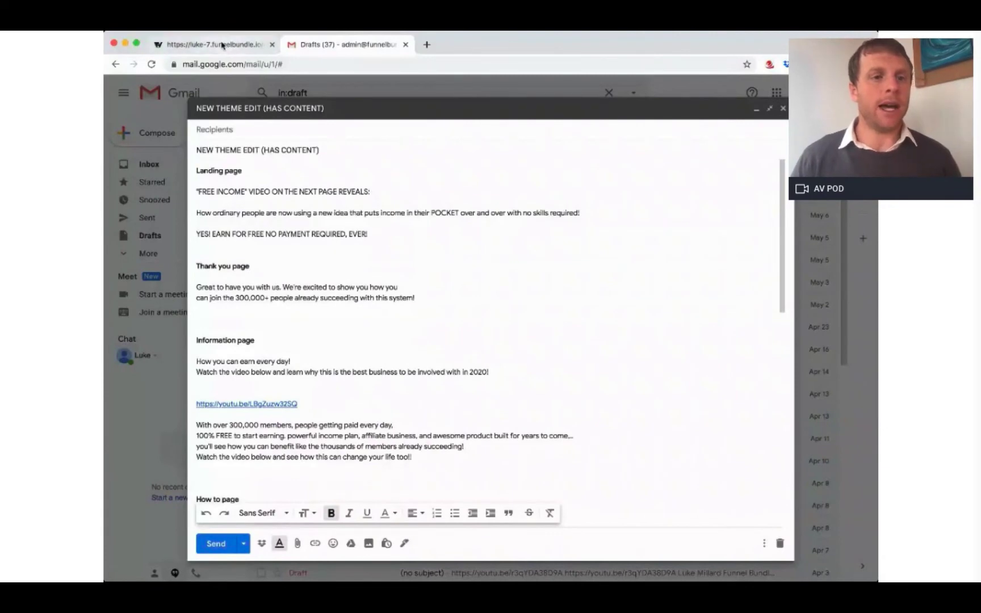
{"action": "scroll", "coordinate": [348, 351], "scroll_direction": "down", "scroll_amount": 3}
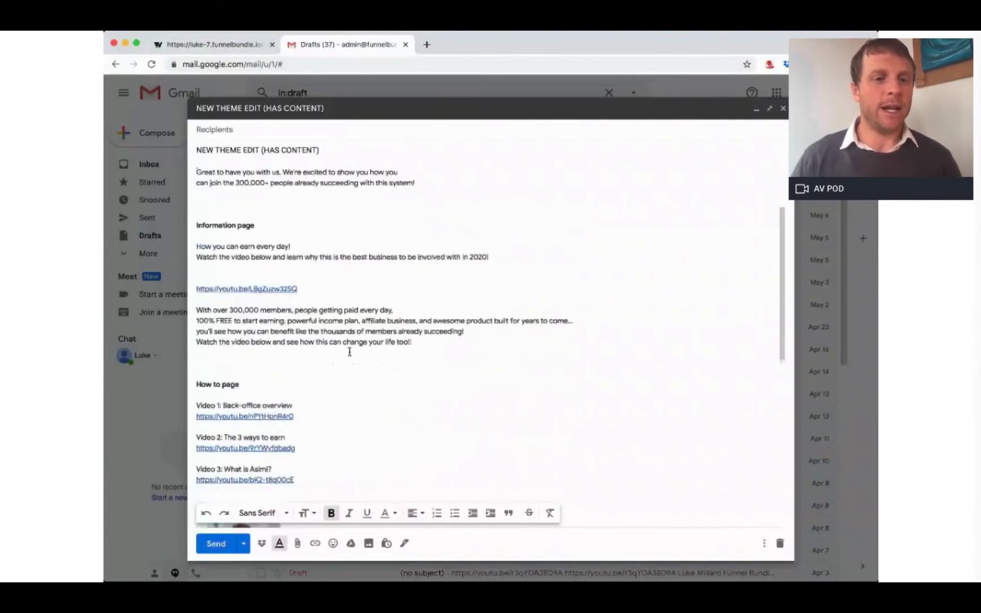
{"action": "scroll", "coordinate": [350, 351], "scroll_direction": "up", "scroll_amount": 3}
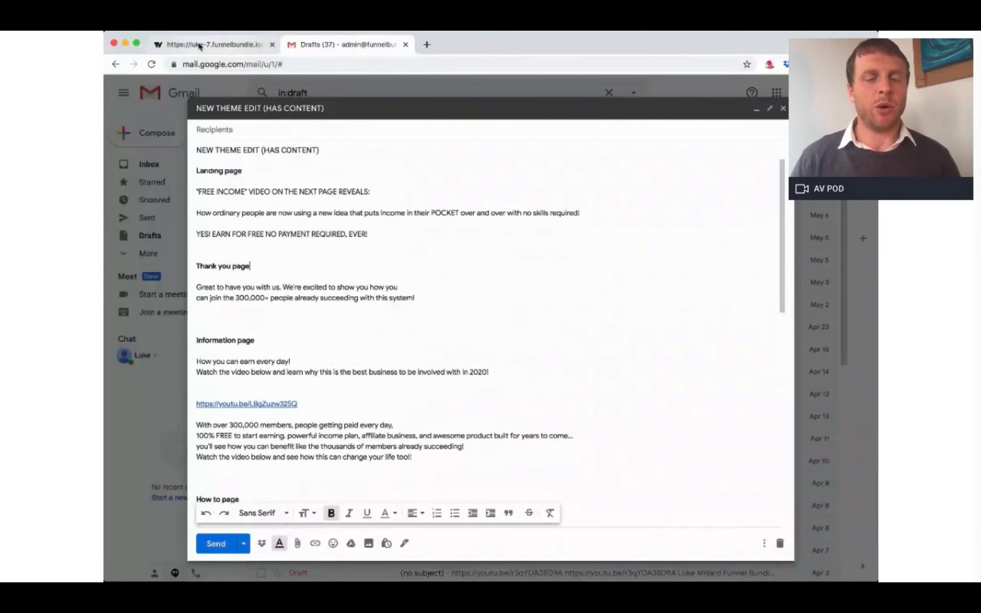
{"action": "left_click", "coordinate": [200, 46]}
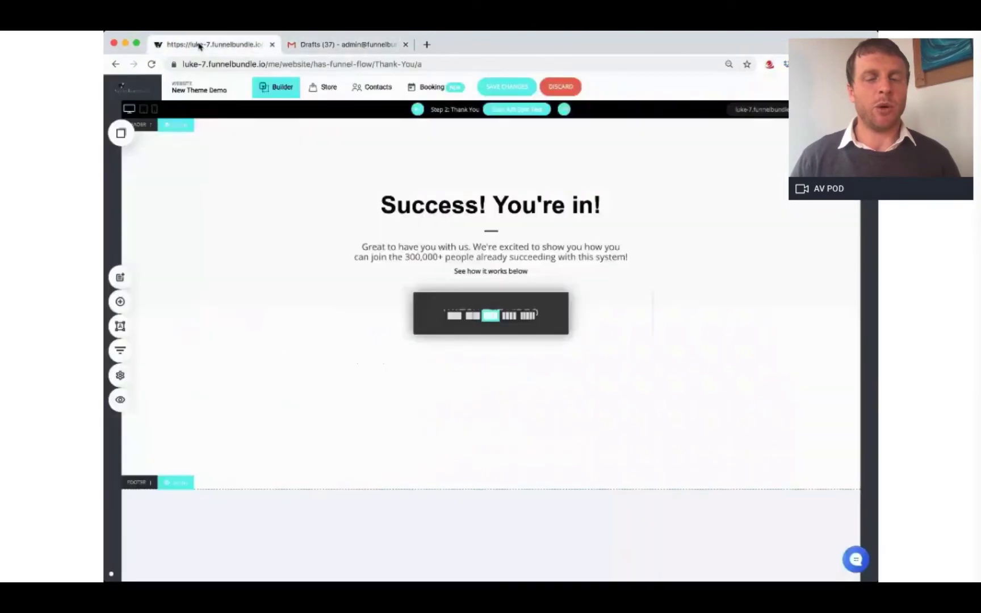
Step: Go through Funnel Controls back to My Websites & Funnels, listing the 'Theme demo' funnel
{"action": "mouse_move", "coordinate": [205, 90]}
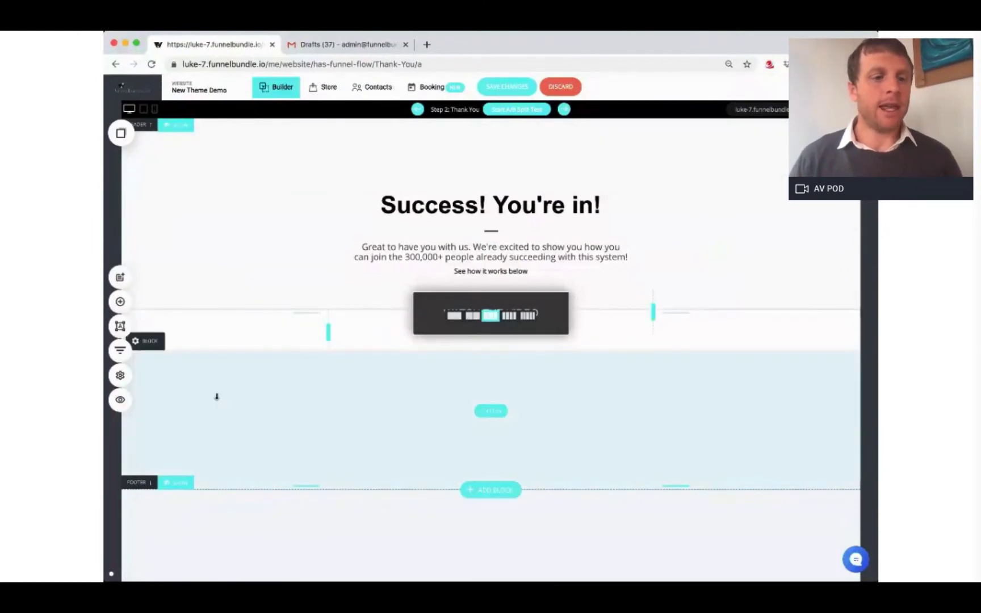
{"action": "left_click", "coordinate": [120, 352]}
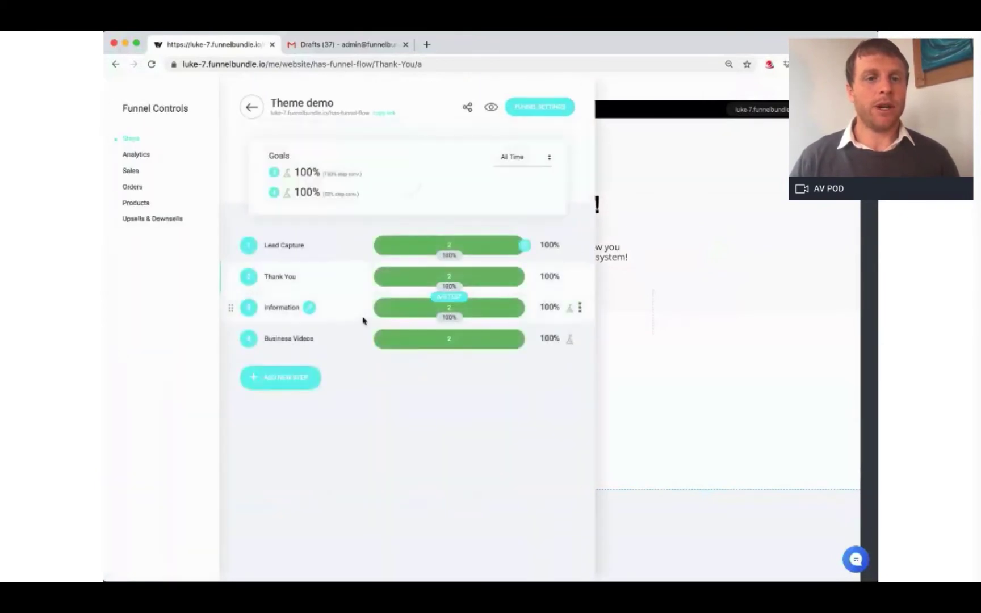
{"action": "left_click", "coordinate": [250, 111]}
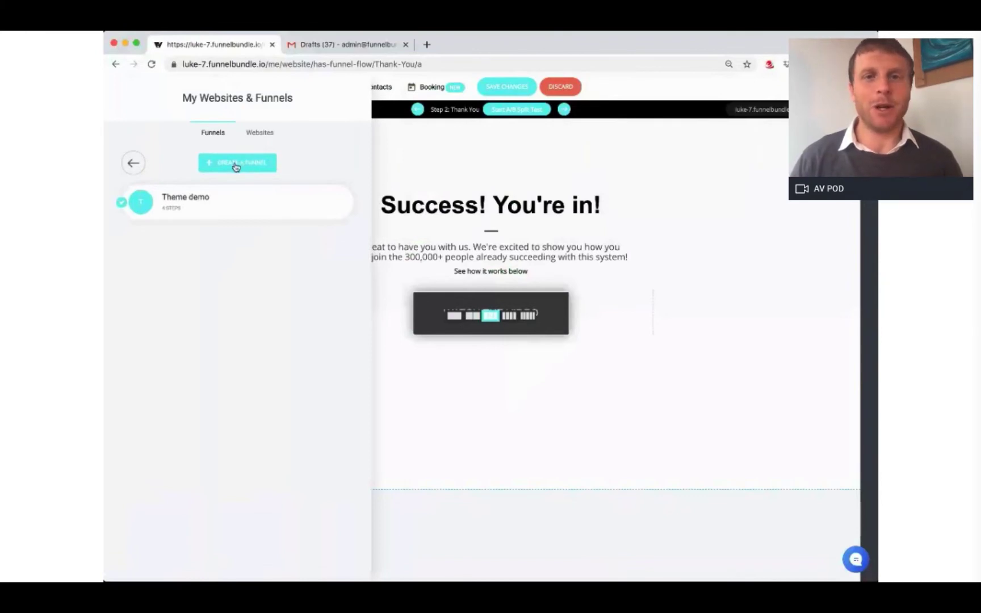
Step: Start a new funnel from the Lead Generation template HAS FUNNEL FLOW
{"action": "left_click", "coordinate": [235, 164]}
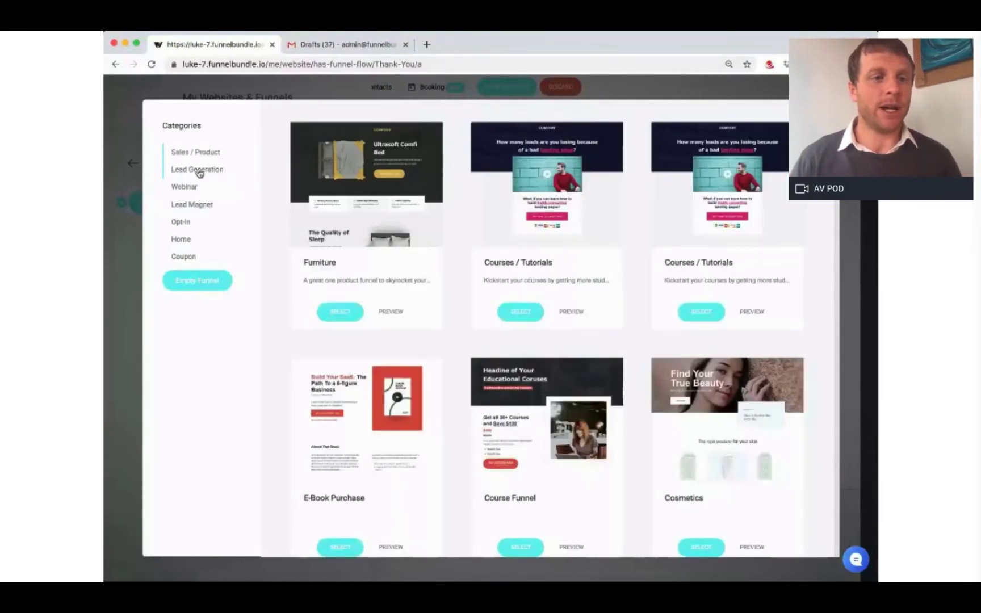
{"action": "left_click", "coordinate": [198, 170]}
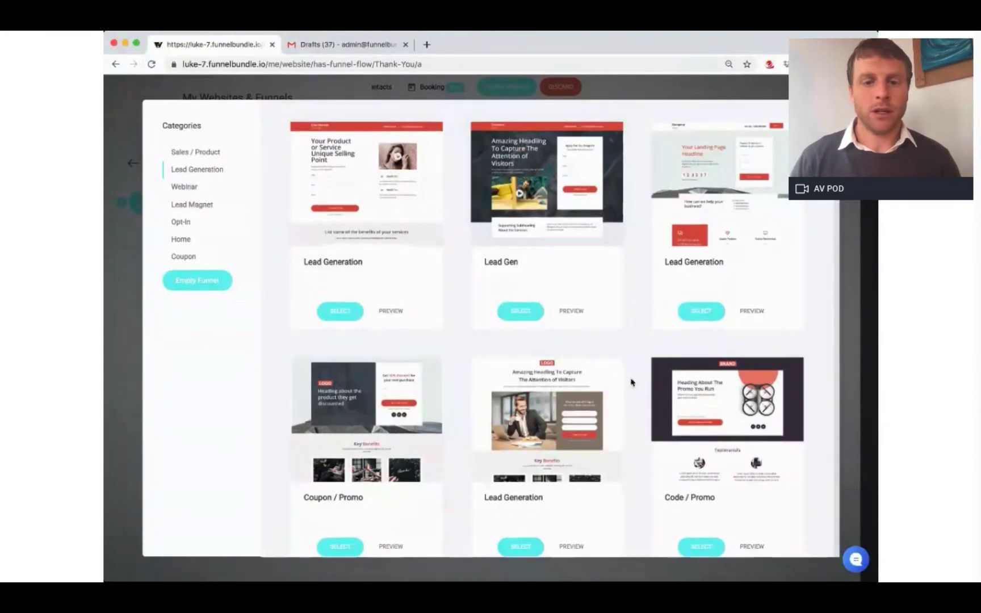
{"action": "scroll", "coordinate": [631, 383], "scroll_direction": "down", "scroll_amount": 10}
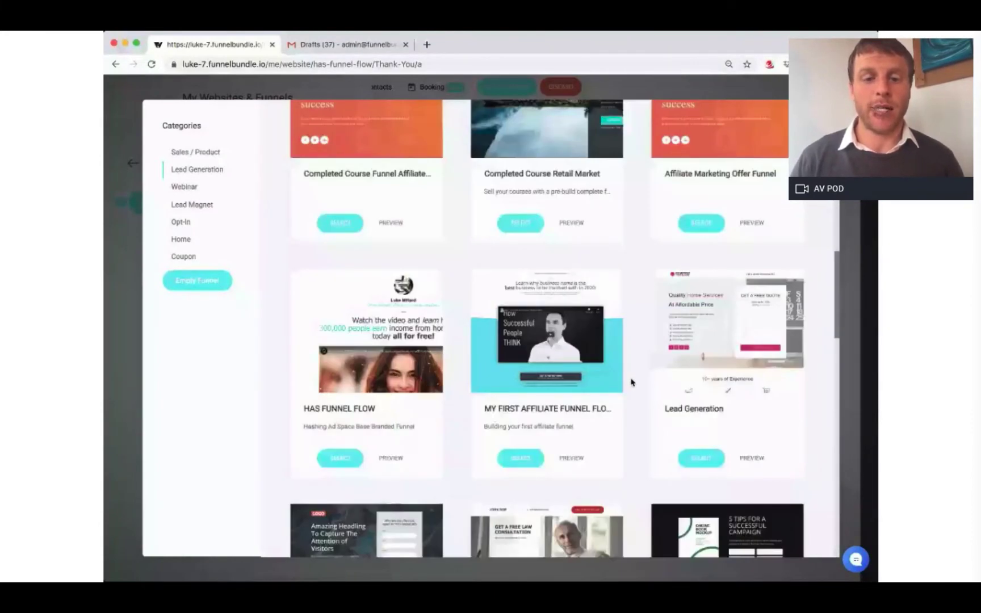
{"action": "left_click", "coordinate": [520, 458]}
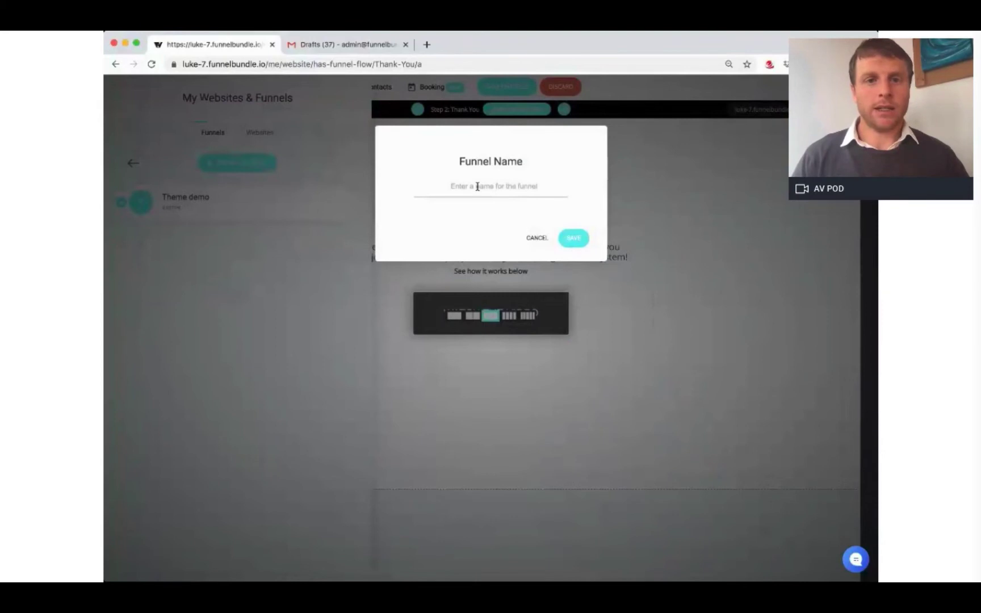
Step: Name the new funnel 'demo', save it, and discard unsaved edits to the old page
{"action": "type", "text": "demo"}
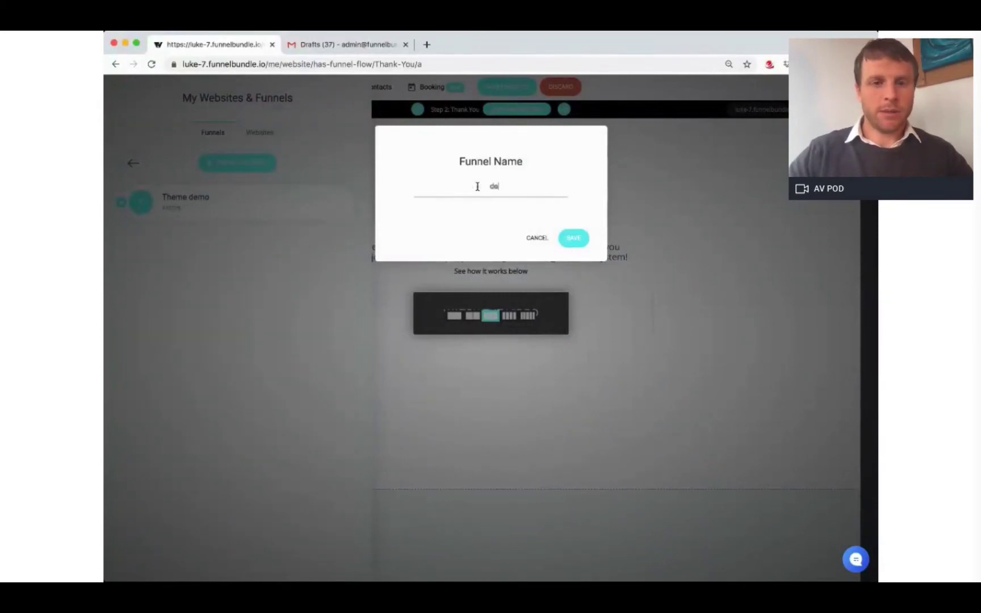
{"action": "left_click", "coordinate": [574, 239]}
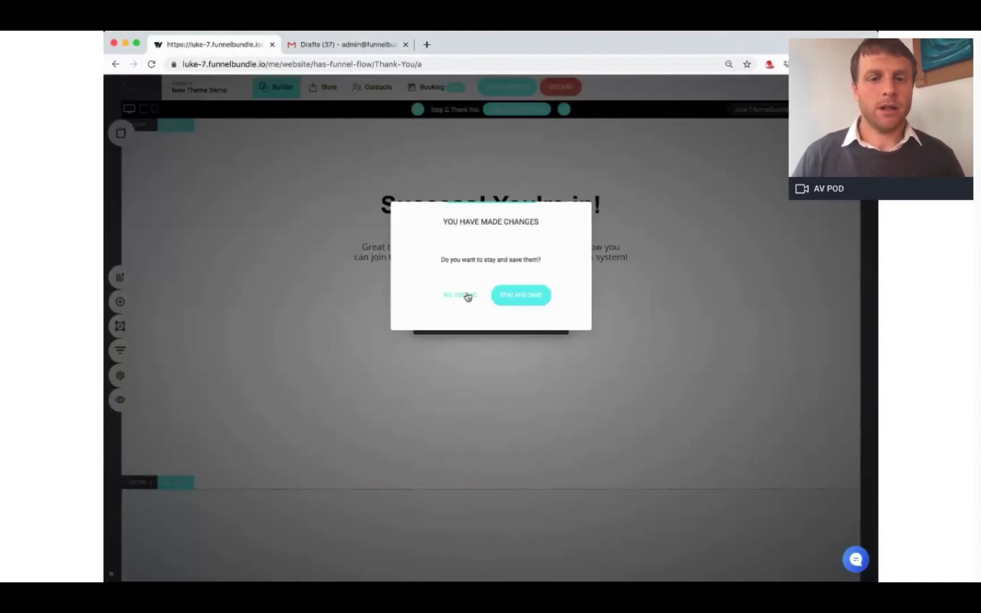
{"action": "left_click", "coordinate": [467, 296]}
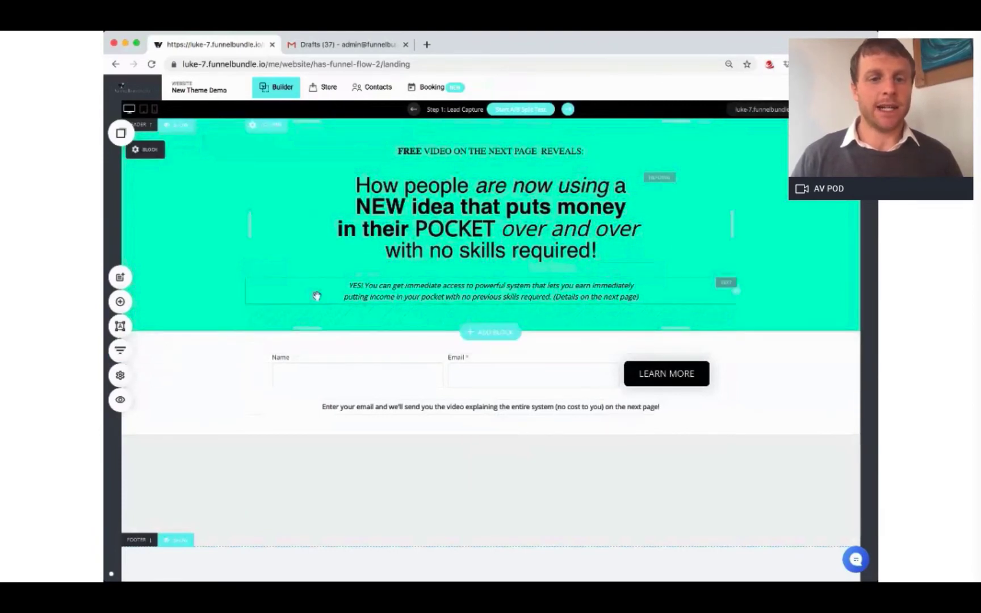
{"action": "left_click", "coordinate": [120, 350]}
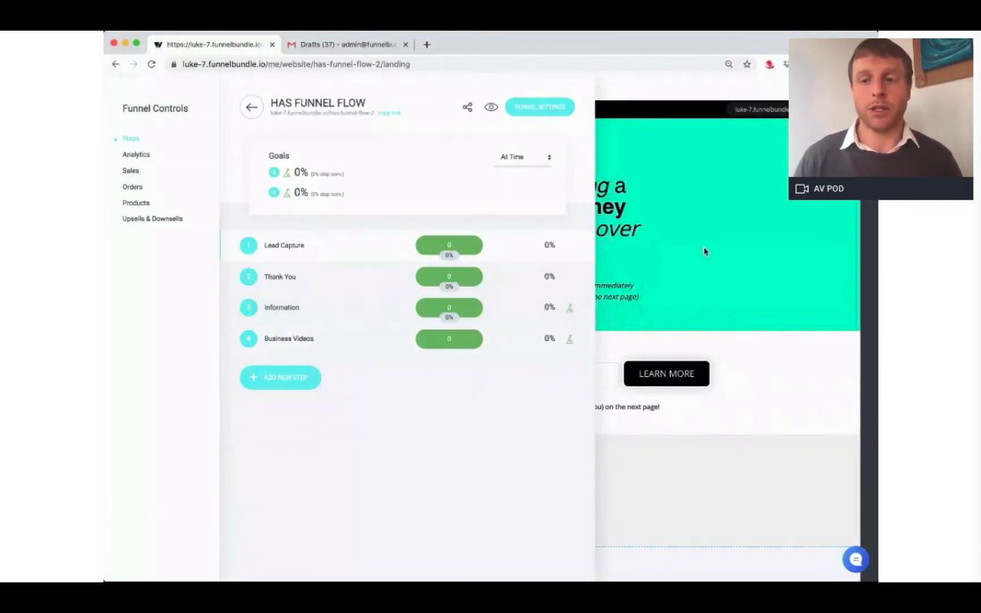
{"action": "left_click", "coordinate": [756, 271]}
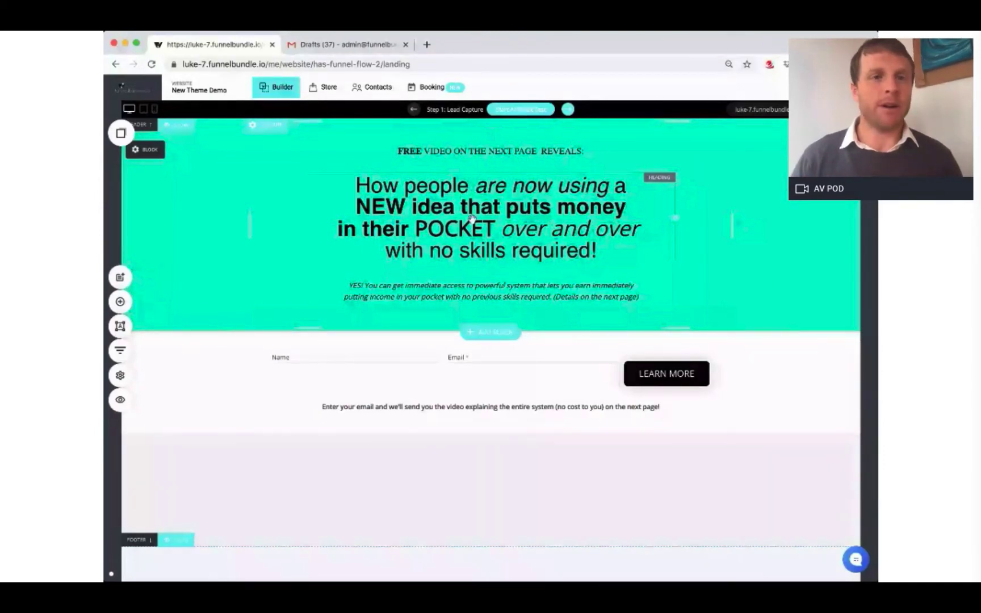
Step: Paste the draft's new headline over the Lead Capture heading, keeping it above the subtitle
{"action": "left_click", "coordinate": [349, 46]}
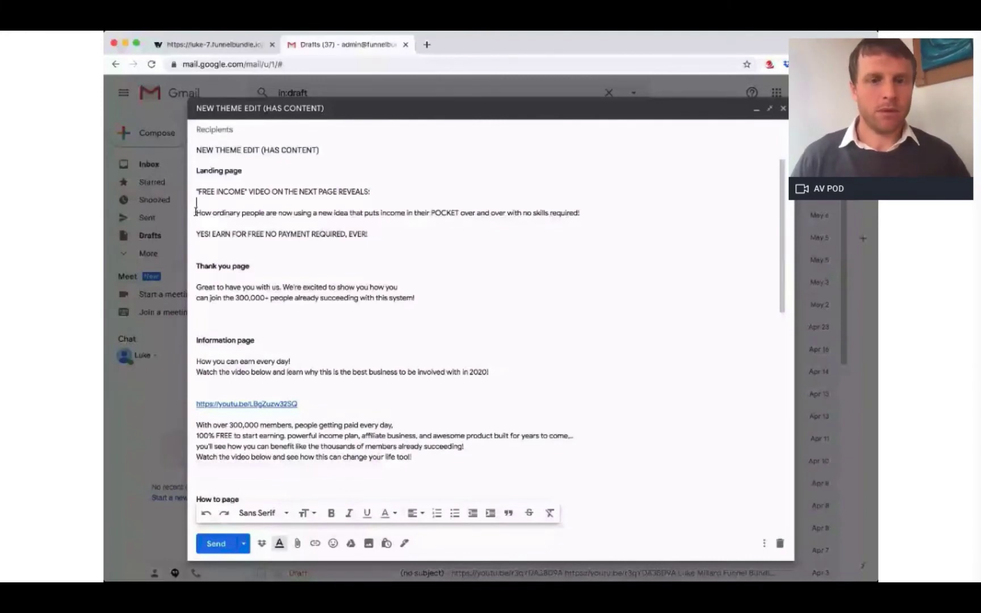
{"action": "key", "text": "super+1"}
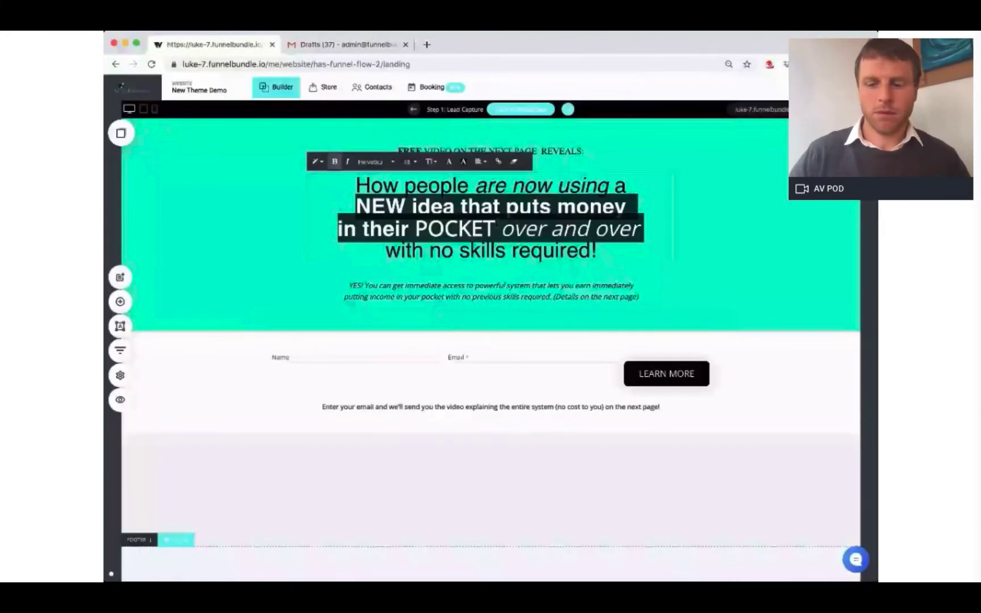
{"action": "key", "text": "super+a"}
{"action": "type", "text": "How ordinary people are now using a new idea that puts income in their POCKET over and over with no skills required!"}
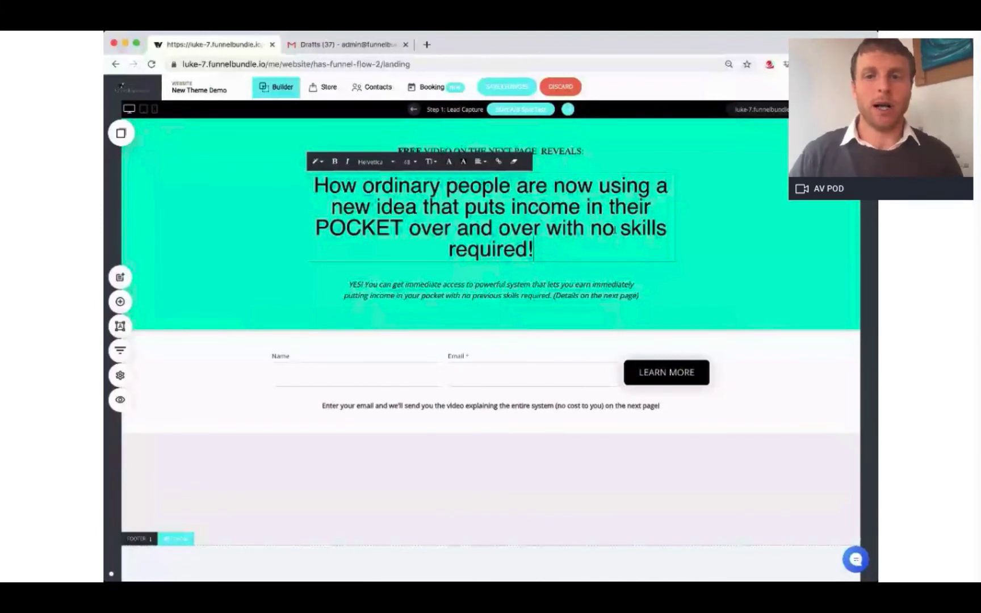
{"action": "left_click", "coordinate": [795, 280]}
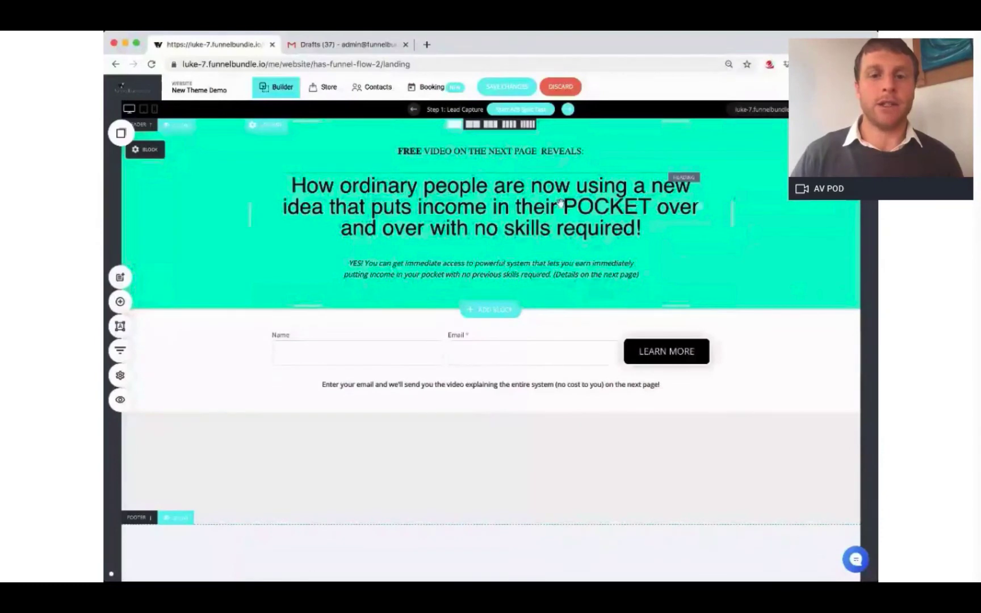
{"action": "left_click_drag", "start_coordinate": [559, 203], "coordinate": [563, 273]}
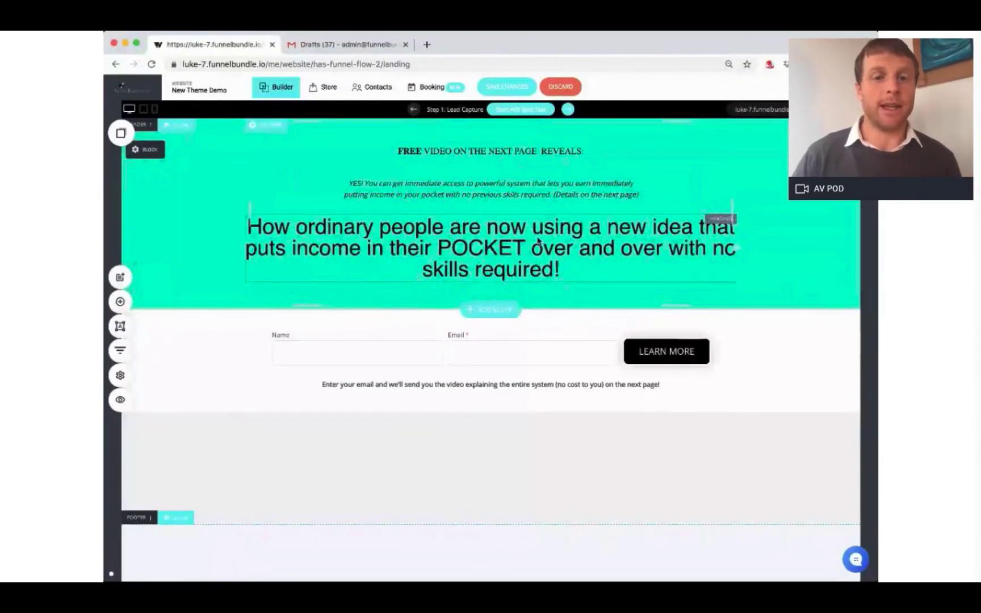
{"action": "left_click_drag", "start_coordinate": [551, 225], "coordinate": [554, 172]}
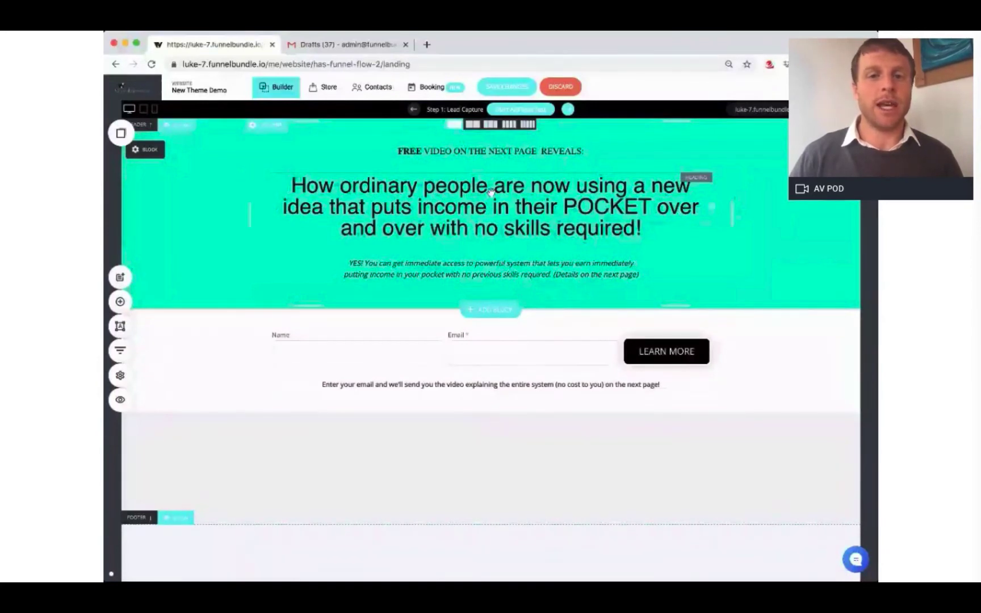
Step: Make 'using a new idea' bold and 'with no skills required!' italic in the headline
{"action": "left_click", "coordinate": [529, 210]}
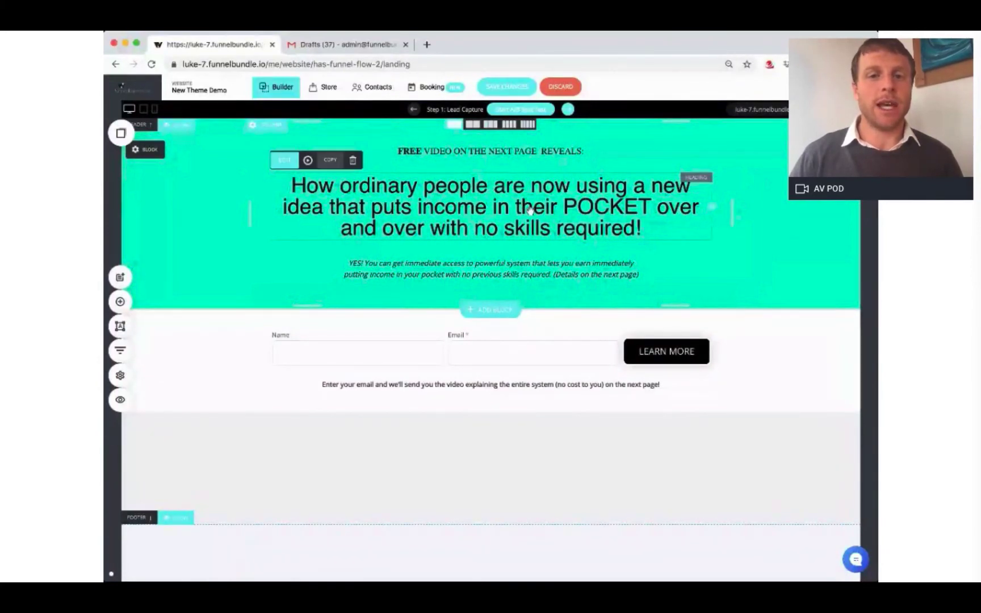
{"action": "left_click", "coordinate": [284, 159]}
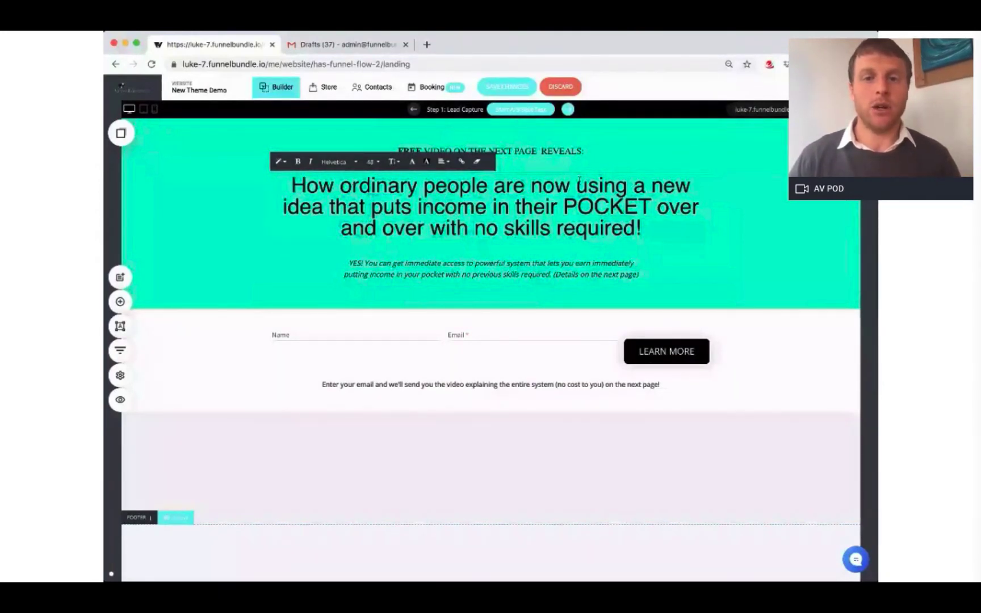
{"action": "left_click_drag", "start_coordinate": [575, 185], "coordinate": [328, 207]}
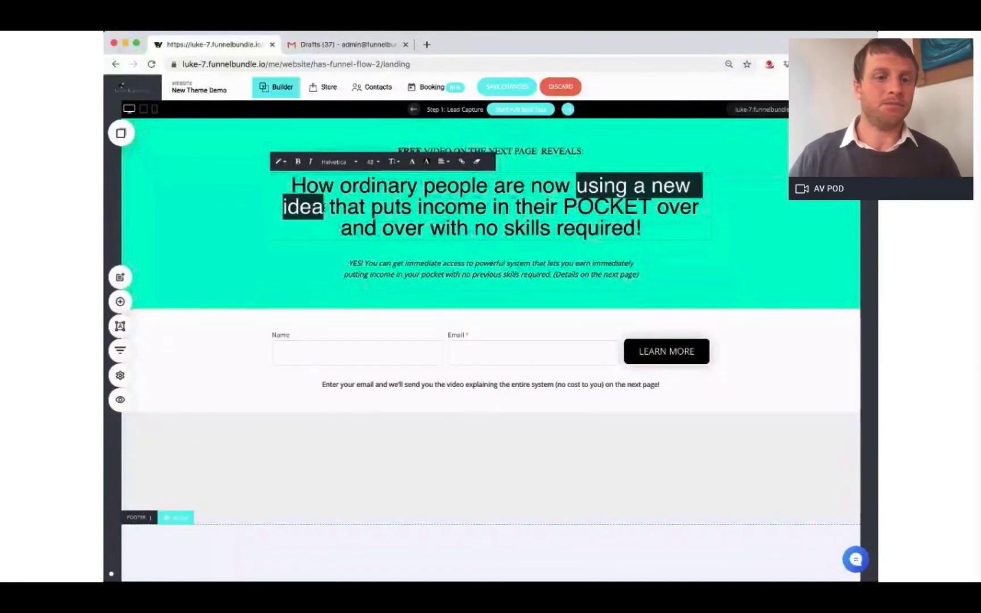
{"action": "left_click", "coordinate": [297, 161]}
{"action": "left_click", "coordinate": [386, 207]}
{"action": "left_click", "coordinate": [516, 207]}
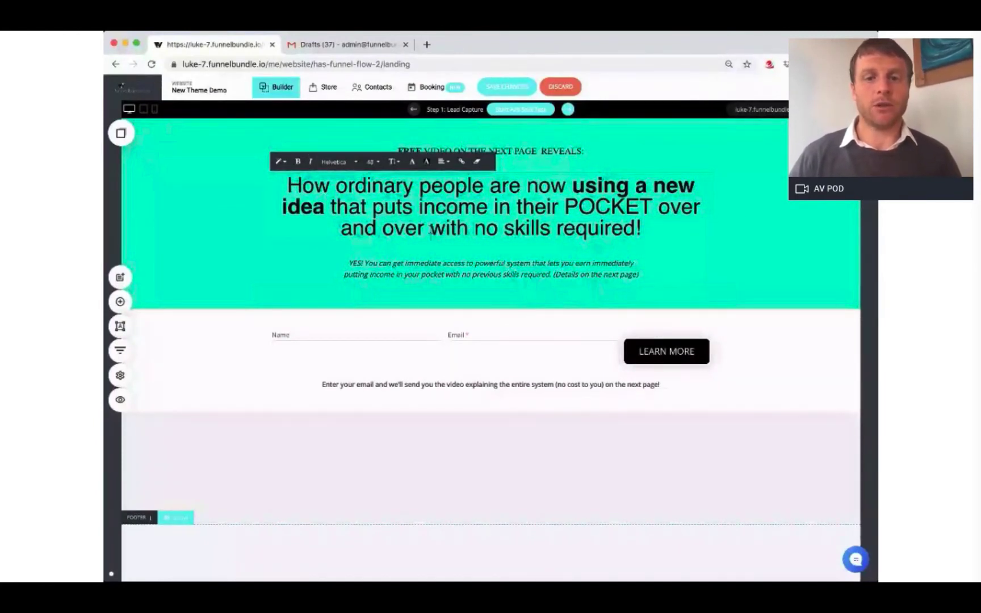
{"action": "left_click_drag", "start_coordinate": [430, 229], "coordinate": [641, 228]}
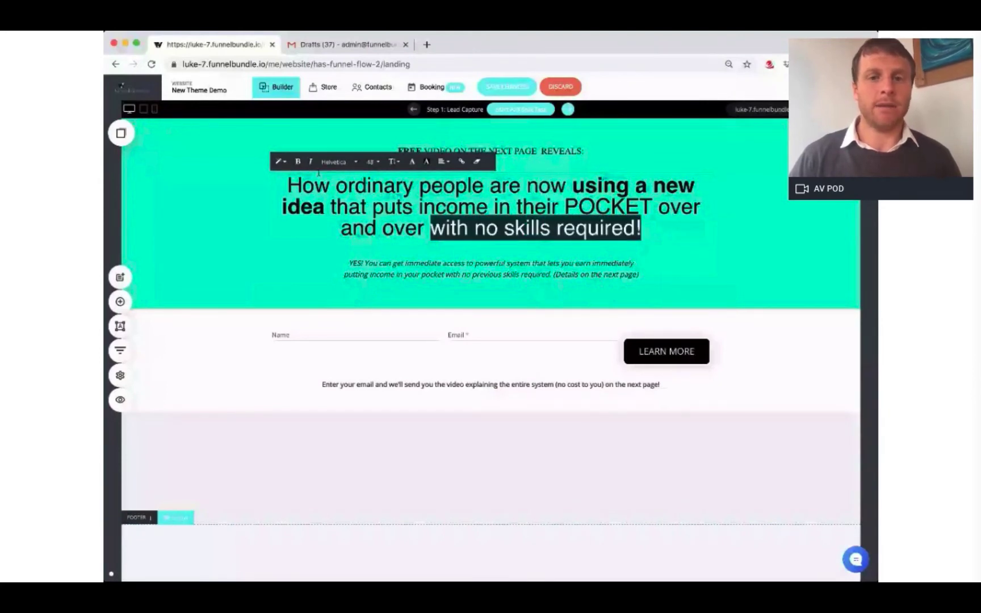
{"action": "left_click", "coordinate": [311, 162]}
{"action": "left_click", "coordinate": [766, 219]}
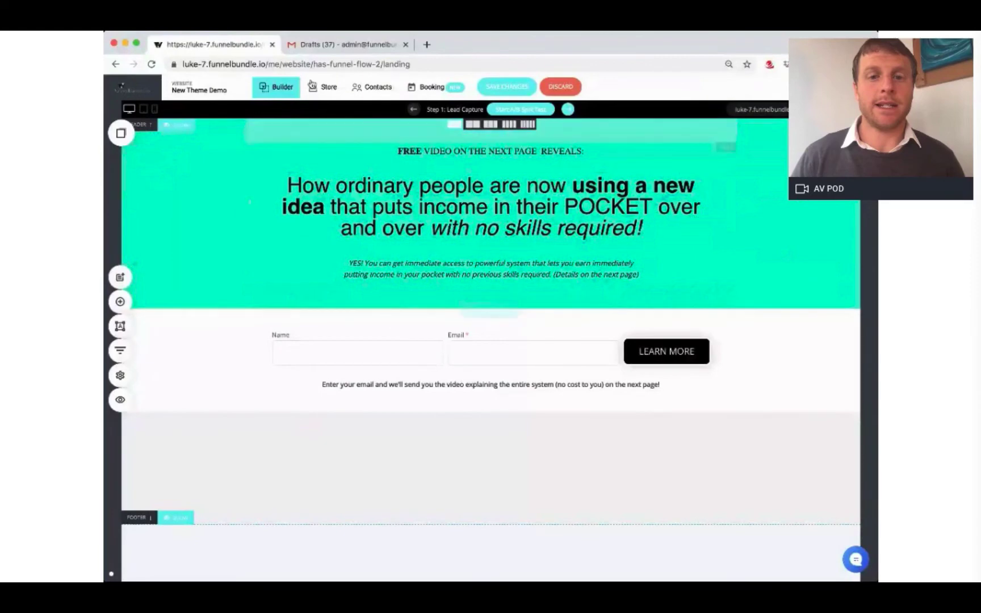
{"action": "left_click", "coordinate": [344, 44]}
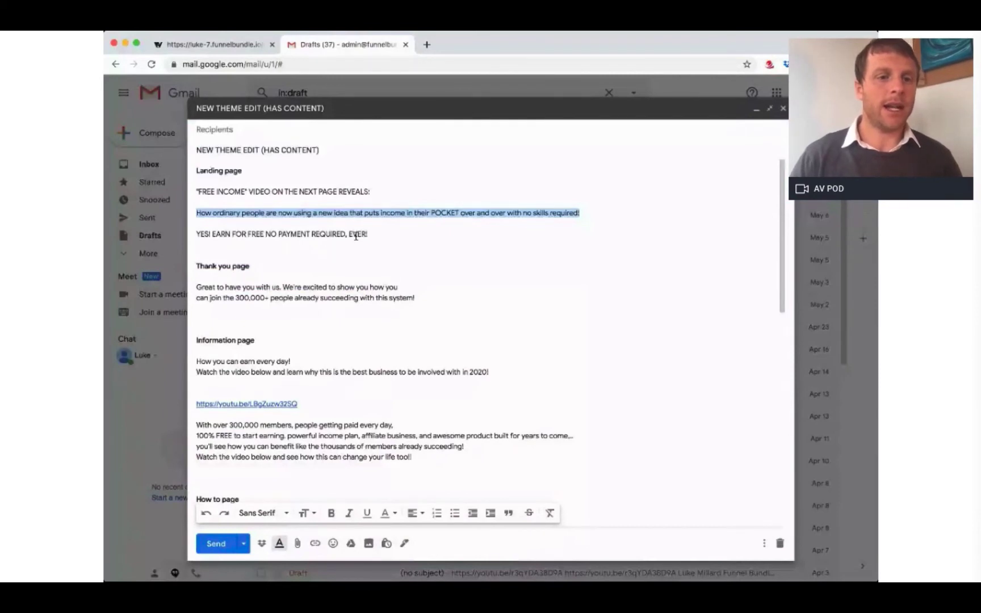
Step: Paste the FREE INCOME video teaser into the landing page header, then open the Thank You step
{"action": "triple_click", "coordinate": [284, 191]}
{"action": "key", "text": "ctrl+c"}
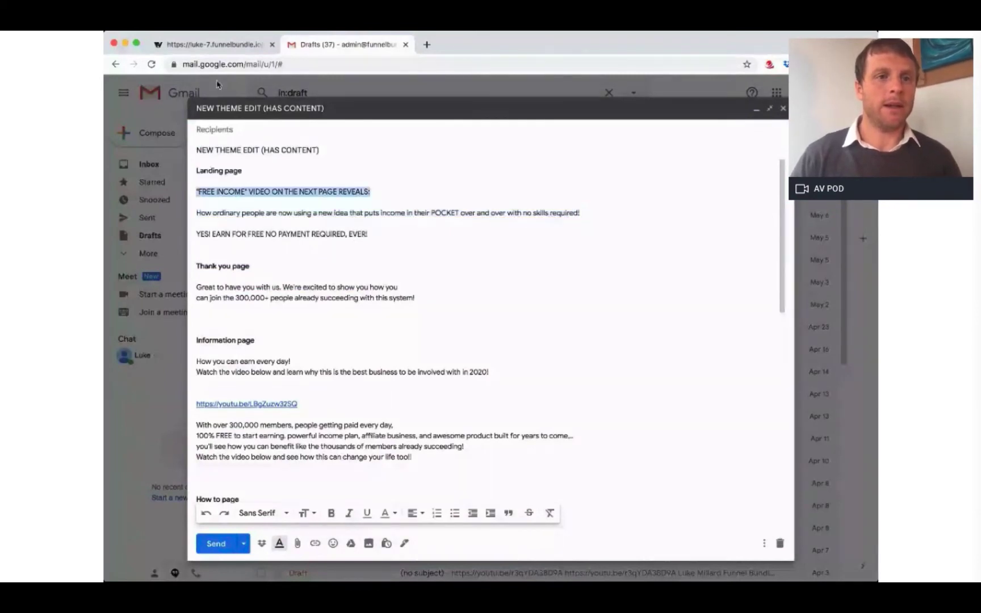
{"action": "left_click", "coordinate": [221, 50]}
{"action": "key", "text": "ctrl+v"}
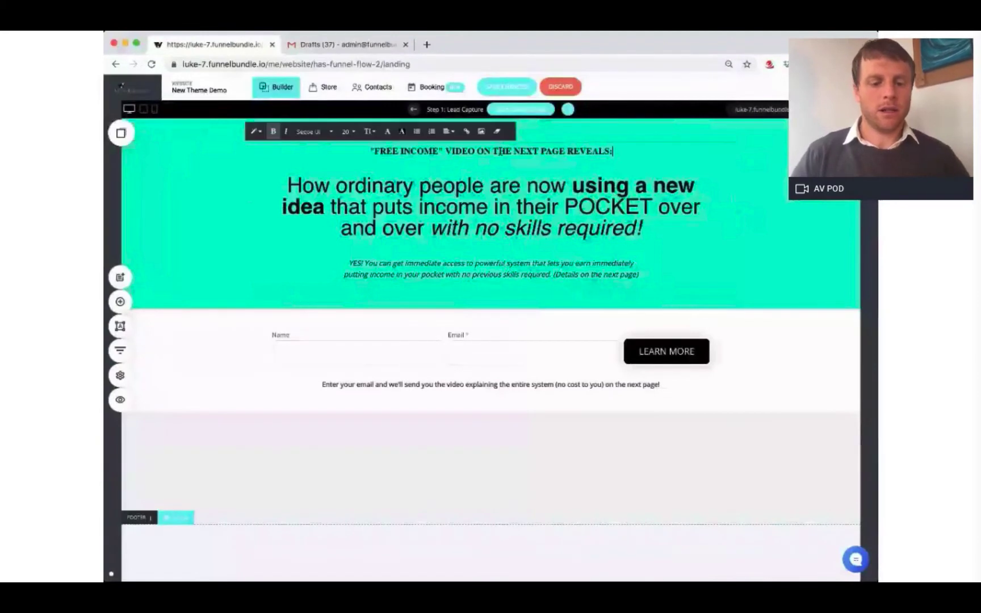
{"action": "left_click", "coordinate": [749, 264]}
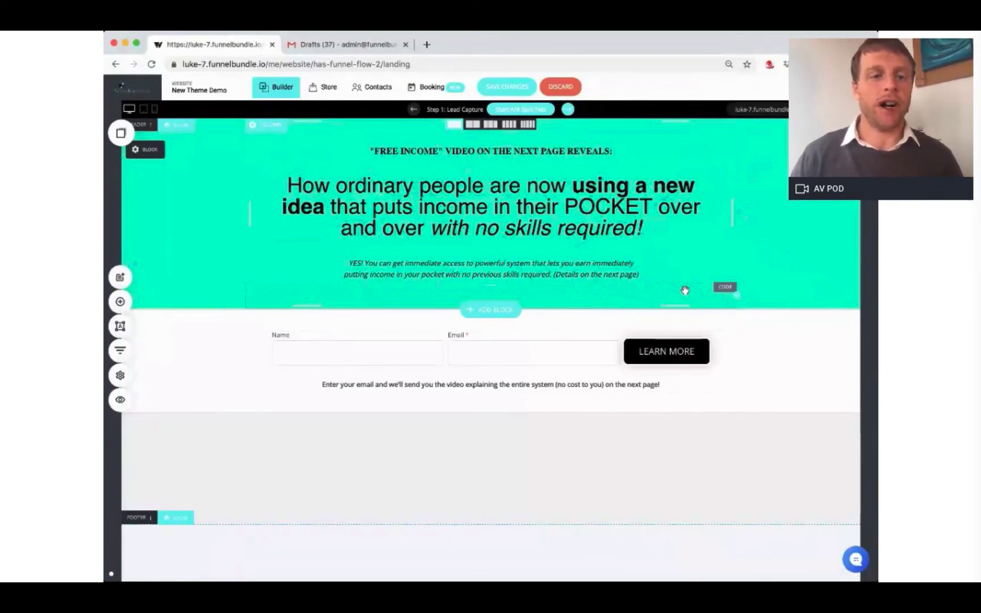
{"action": "left_click", "coordinate": [122, 352]}
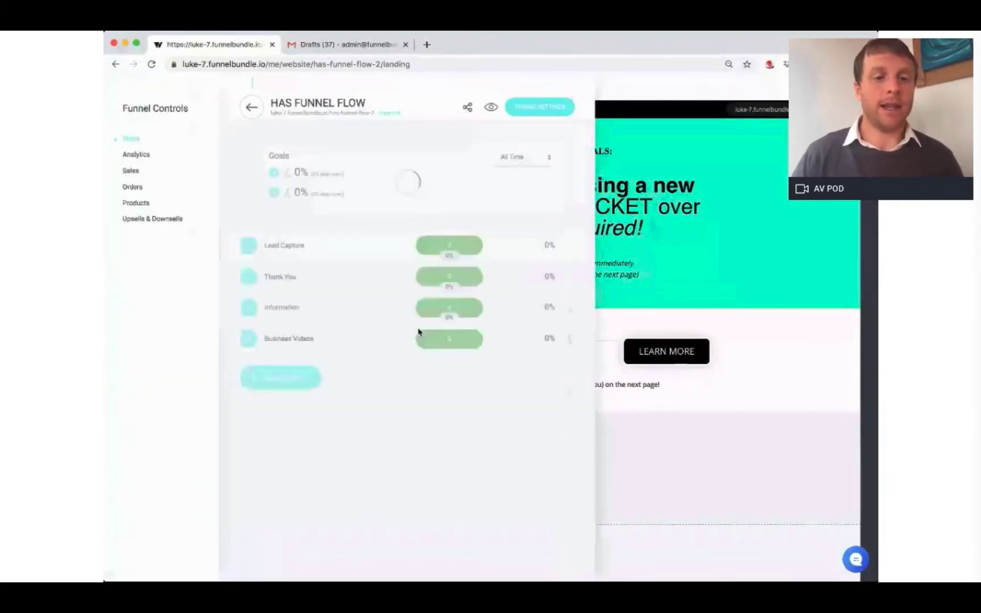
{"action": "left_click", "coordinate": [280, 278]}
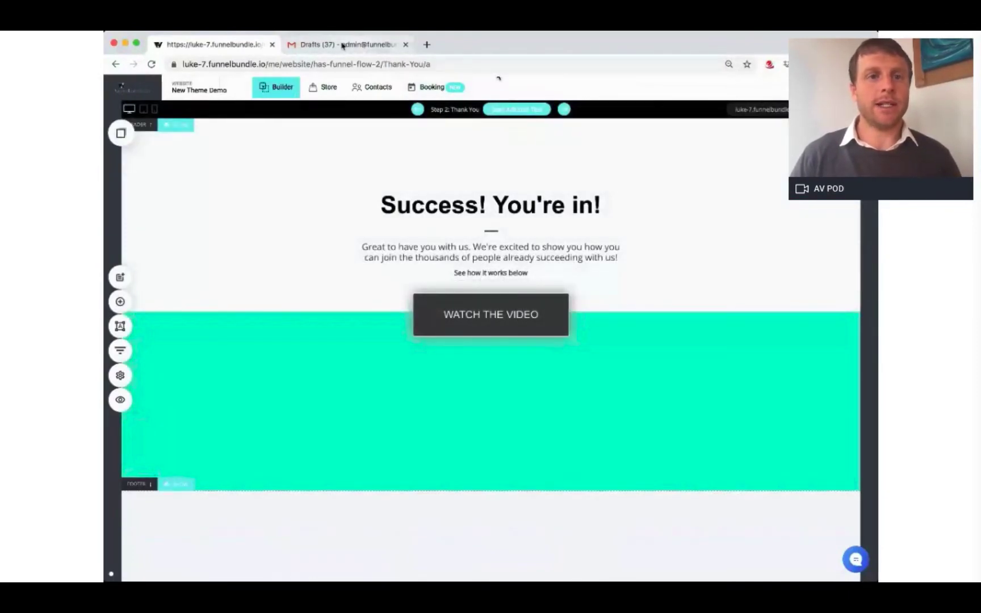
Step: Replace the Thank You intro's second line with the draft's 300,000+ people paragraph
{"action": "left_click", "coordinate": [343, 45]}
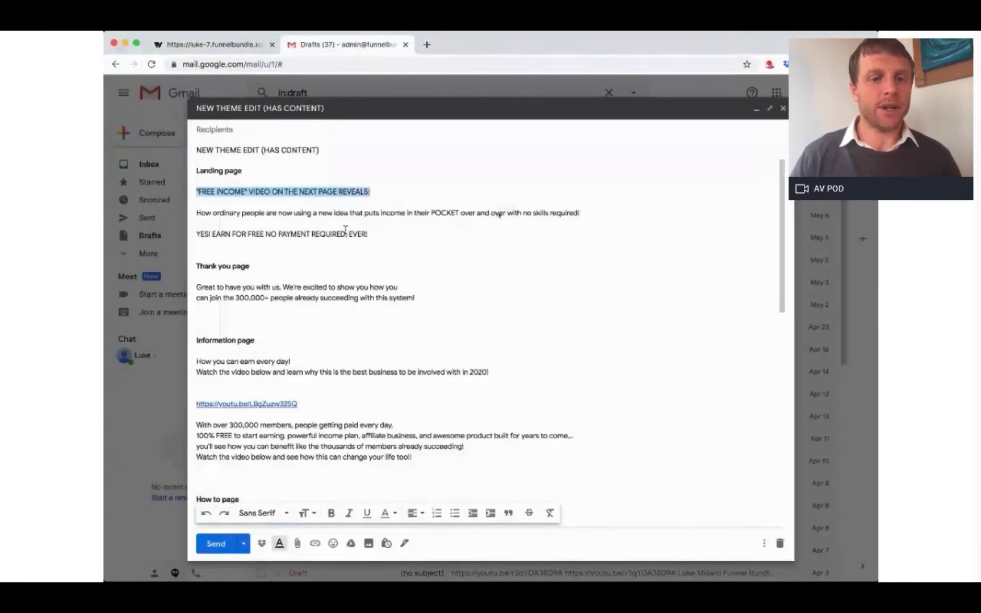
{"action": "left_click", "coordinate": [347, 232]}
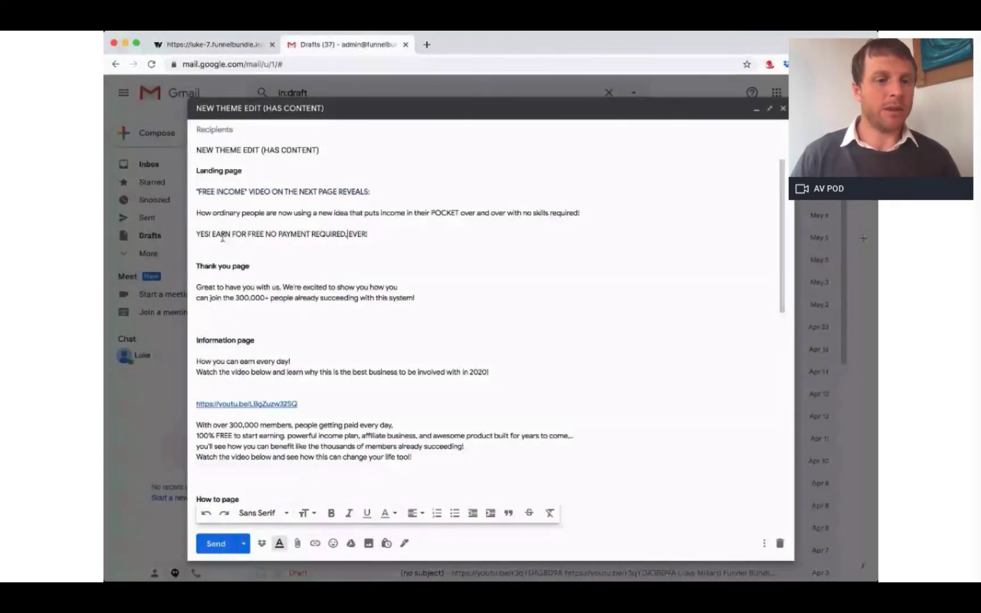
{"action": "left_click_drag", "start_coordinate": [197, 287], "coordinate": [430, 299]}
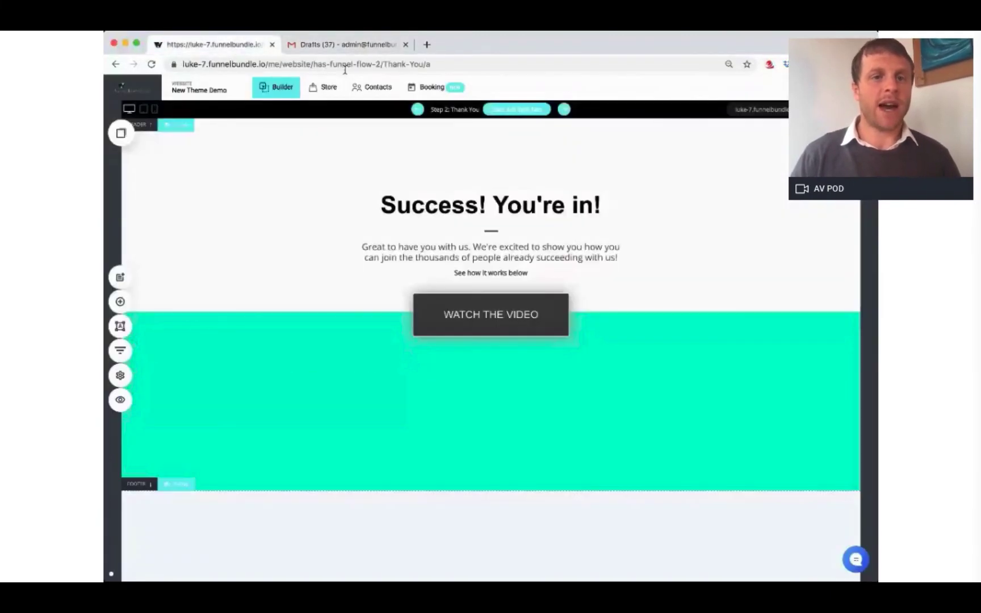
{"action": "left_click", "coordinate": [213, 45]}
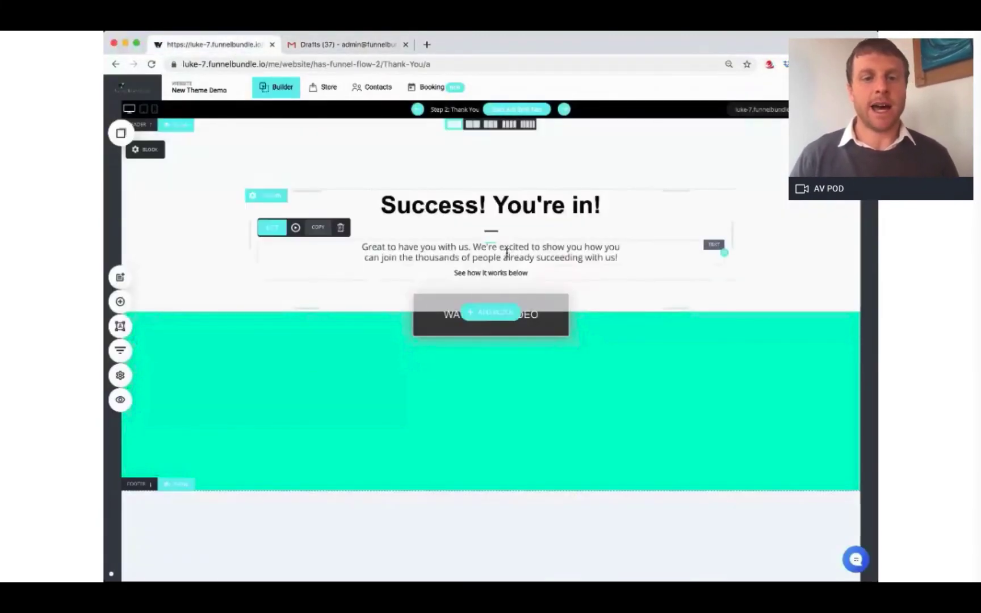
{"action": "triple_click", "coordinate": [506, 253]}
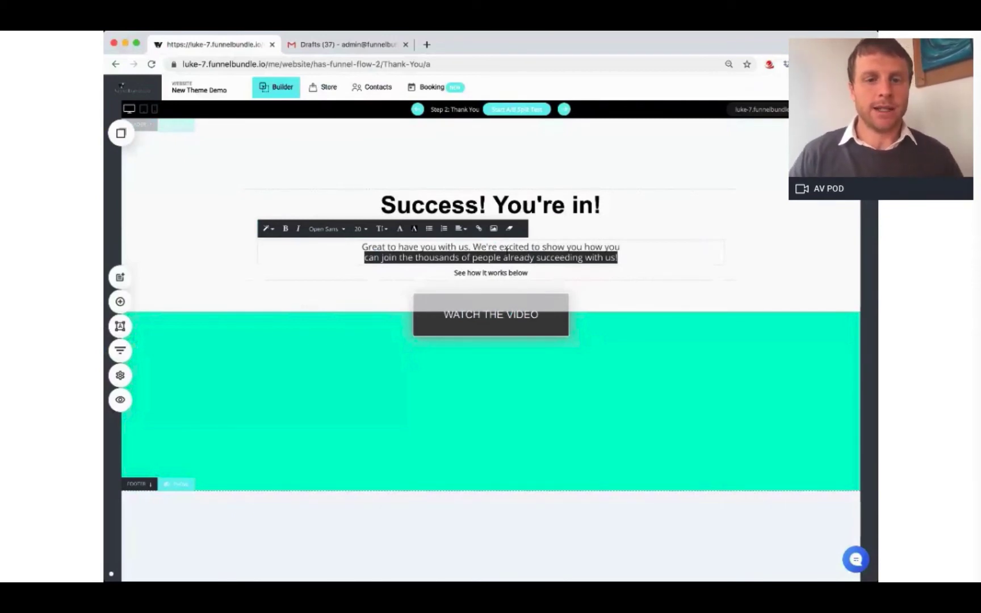
{"action": "type", "text": "can join the 300,000+ people already succeeding with this system!"}
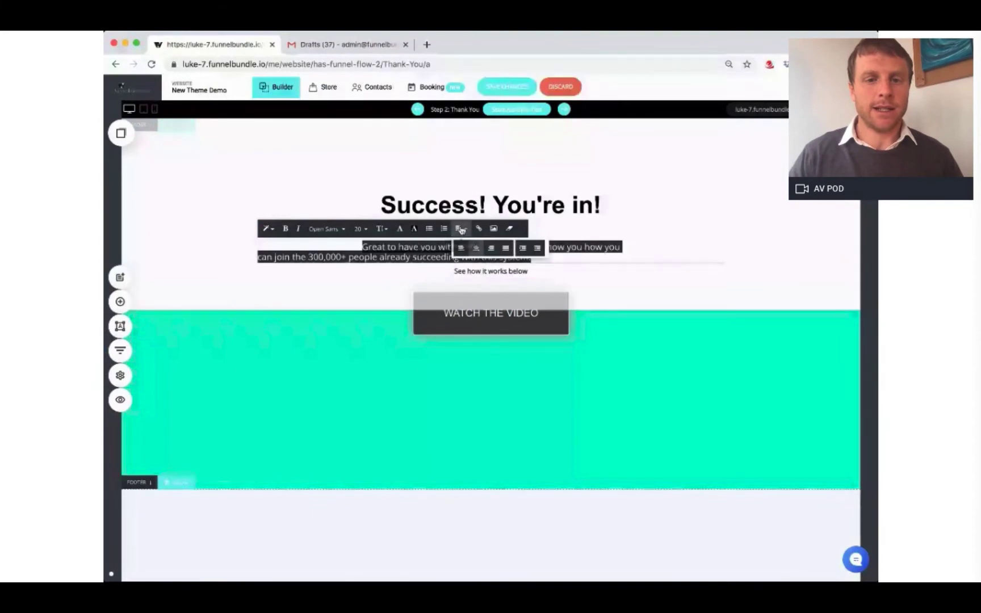
{"action": "left_click", "coordinate": [798, 278]}
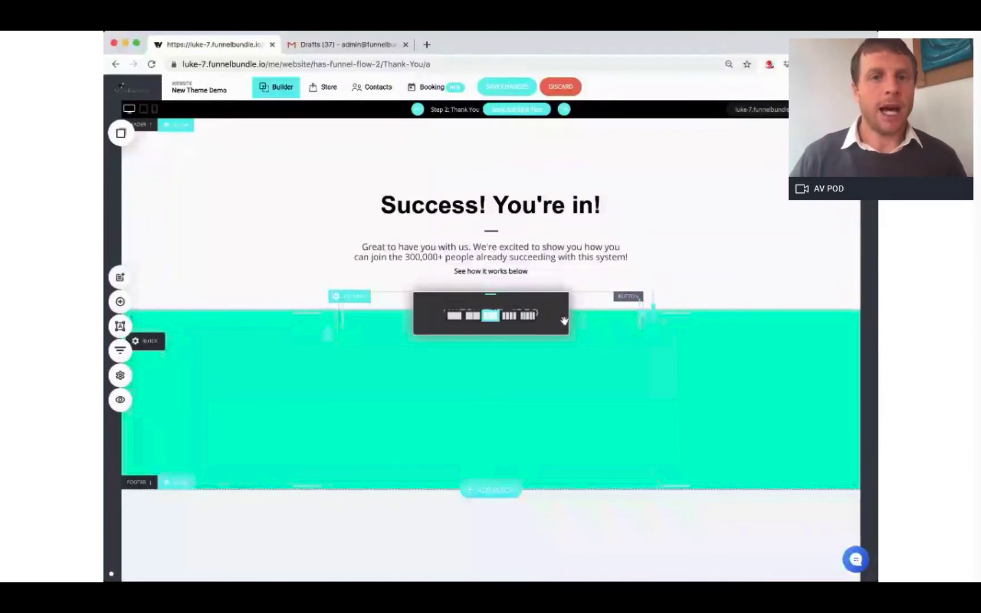
Step: Open the Information step and copy the Hashing Ad Space youtu.be link from the draft
{"action": "left_click", "coordinate": [125, 354]}
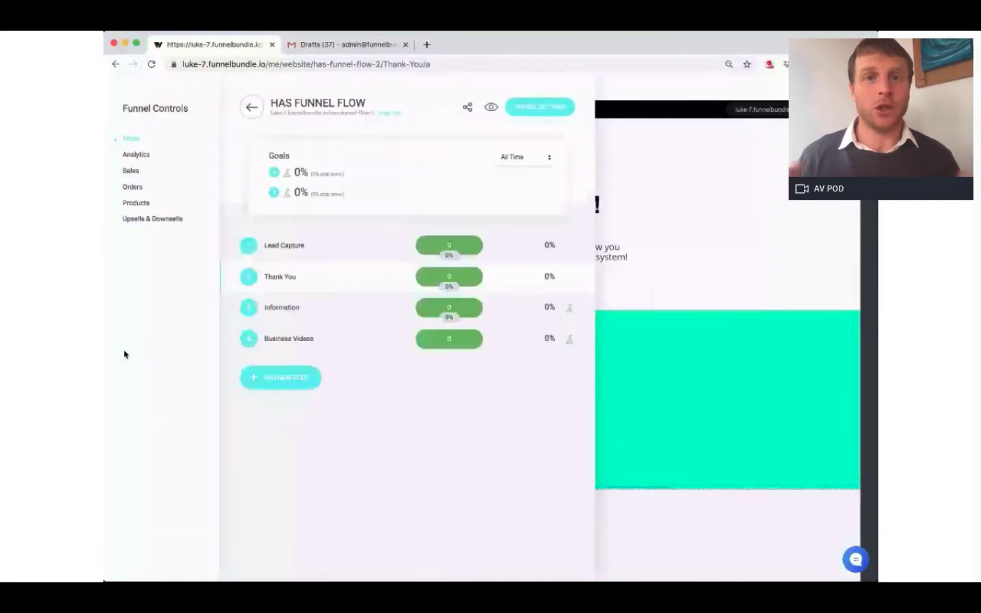
{"action": "left_click", "coordinate": [261, 309]}
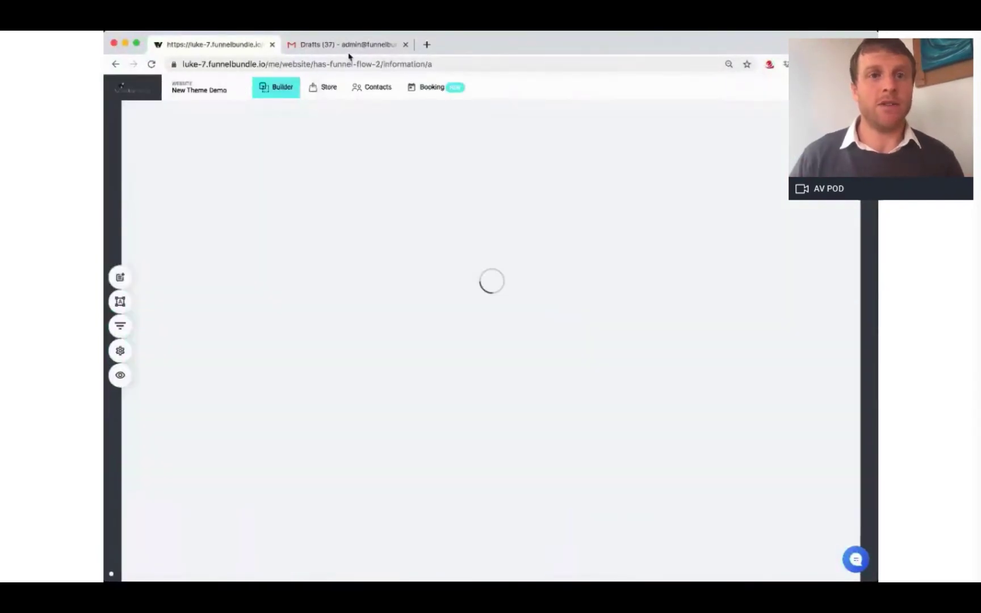
{"action": "left_click", "coordinate": [348, 46]}
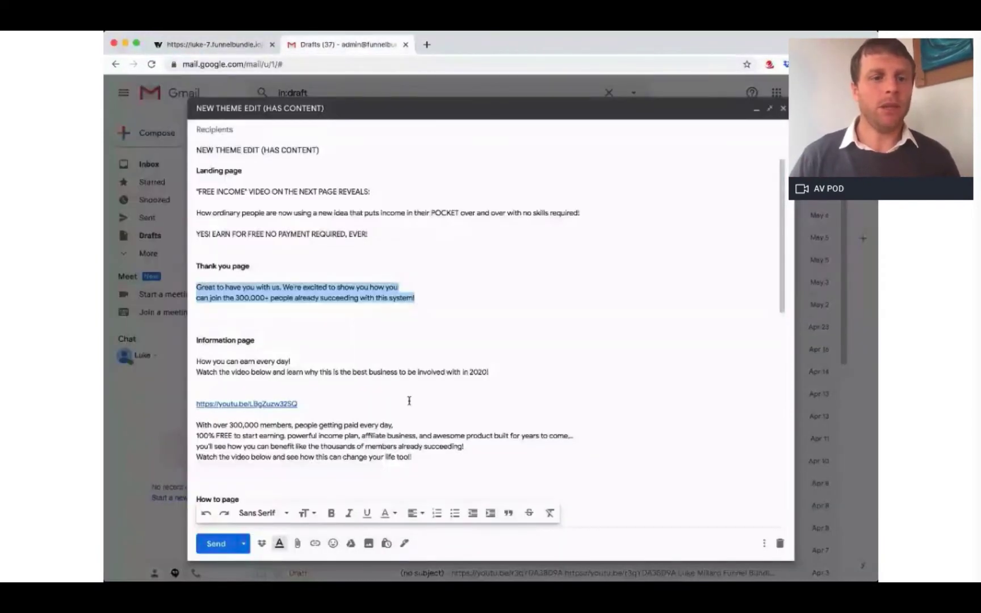
{"action": "scroll", "coordinate": [407, 401], "scroll_direction": "down", "scroll_amount": 1}
{"action": "left_click_drag", "start_coordinate": [299, 383], "coordinate": [196, 384]}
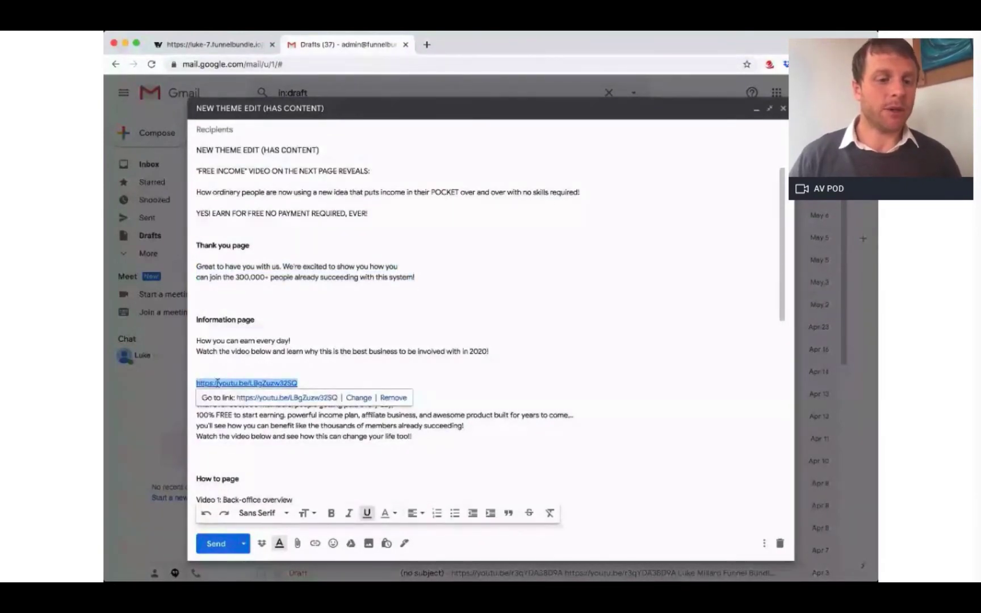
{"action": "left_click", "coordinate": [210, 45]}
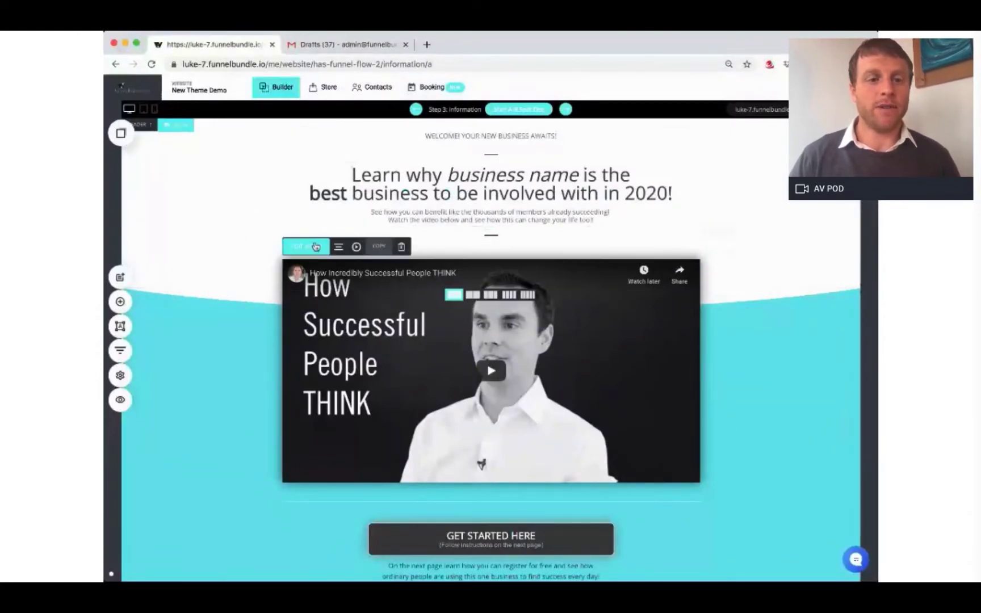
Step: Replace the Information page video source with the copied YouTube link
{"action": "left_click", "coordinate": [314, 246]}
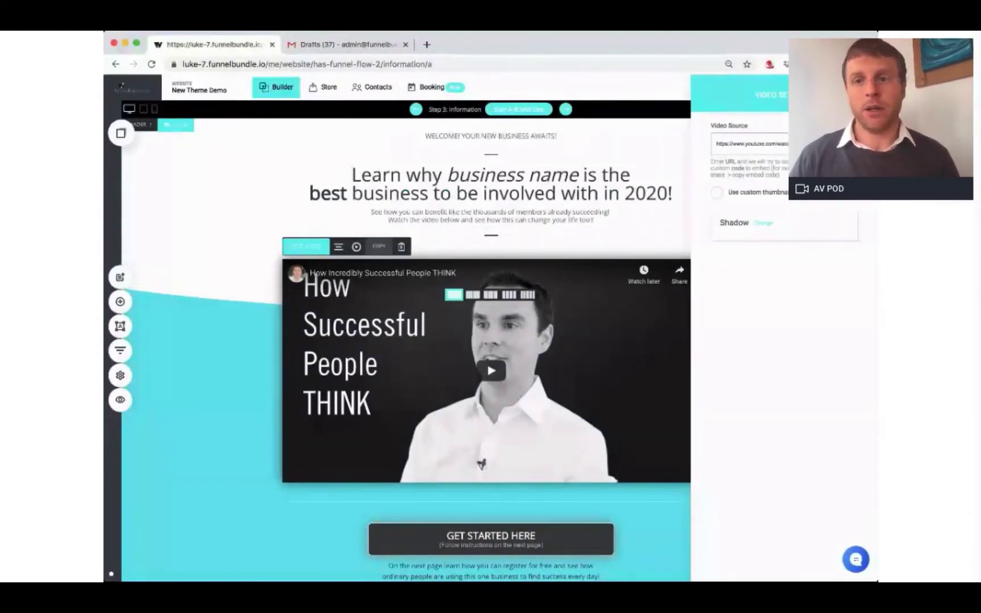
{"action": "key", "text": "ctrl+a"}
{"action": "key", "text": "BackSpace"}
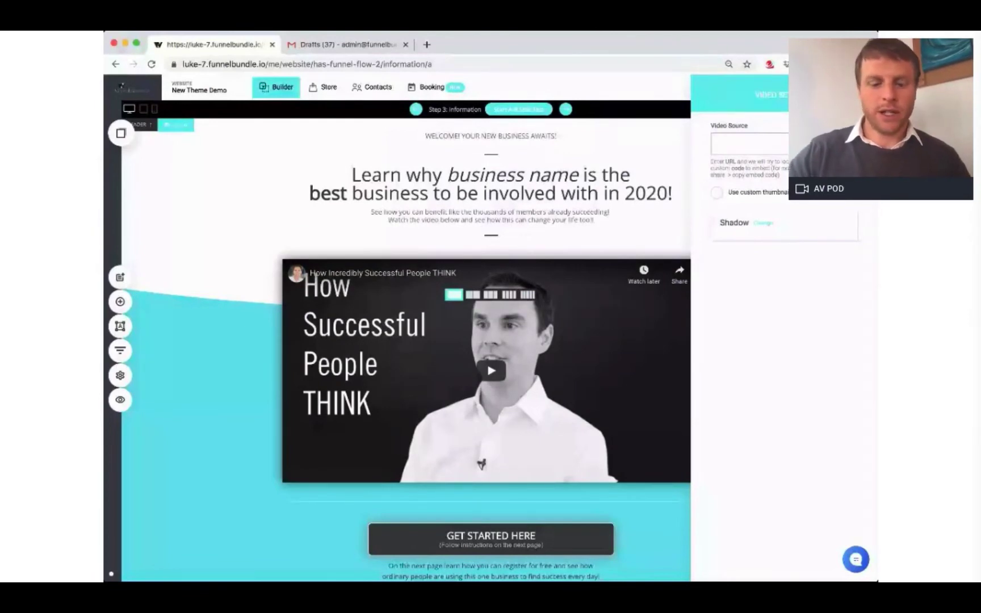
{"action": "key", "text": "ctrl+v"}
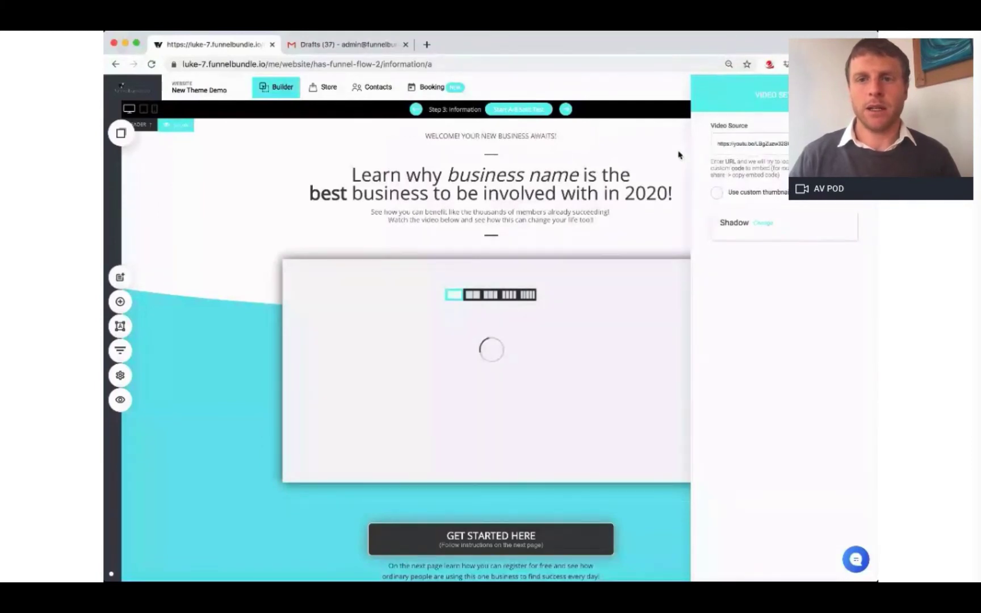
{"action": "left_click", "coordinate": [679, 155]}
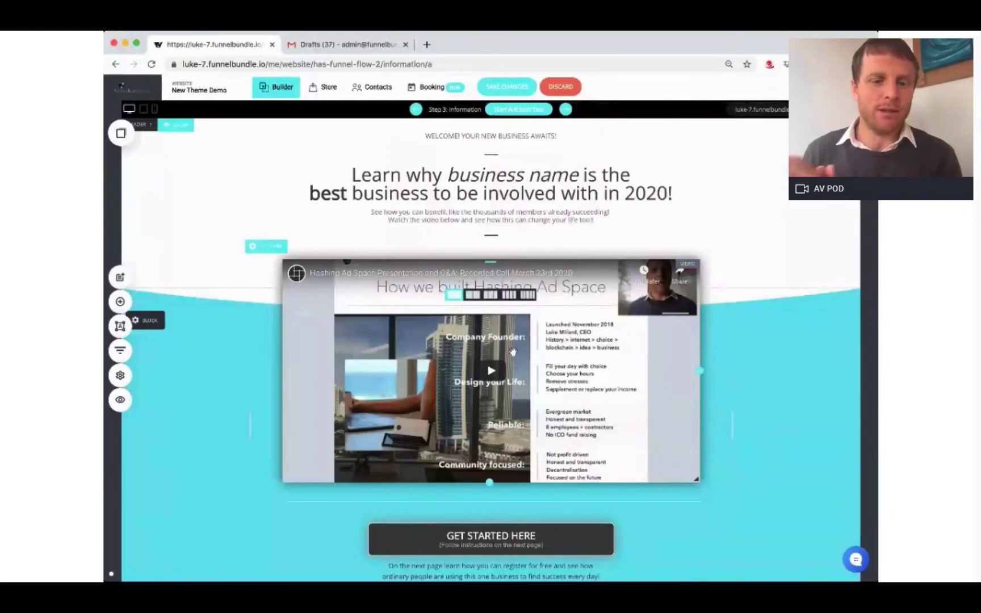
{"action": "scroll", "coordinate": [511, 443], "scroll_direction": "down", "scroll_amount": 2}
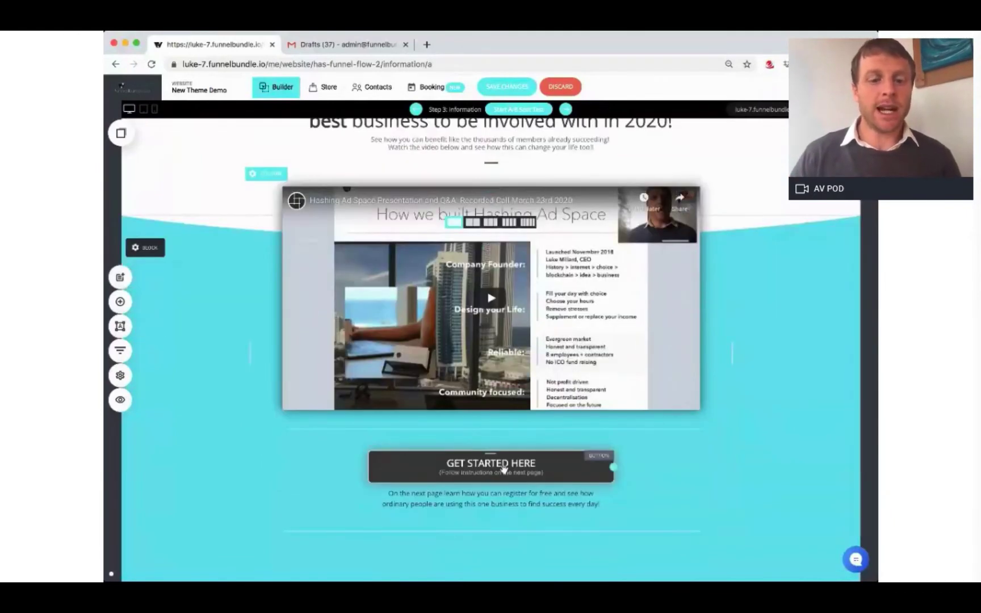
{"action": "scroll", "coordinate": [493, 487], "scroll_direction": "up", "scroll_amount": 2}
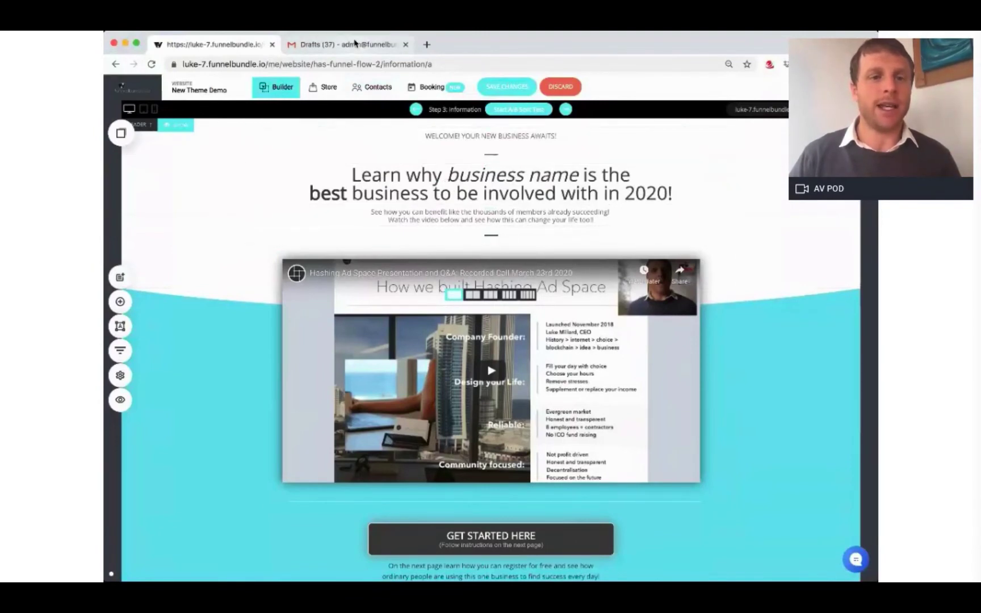
Step: Change the Information headline to 'Watch the video below and learn why this is the best business…'
{"action": "left_click", "coordinate": [355, 44]}
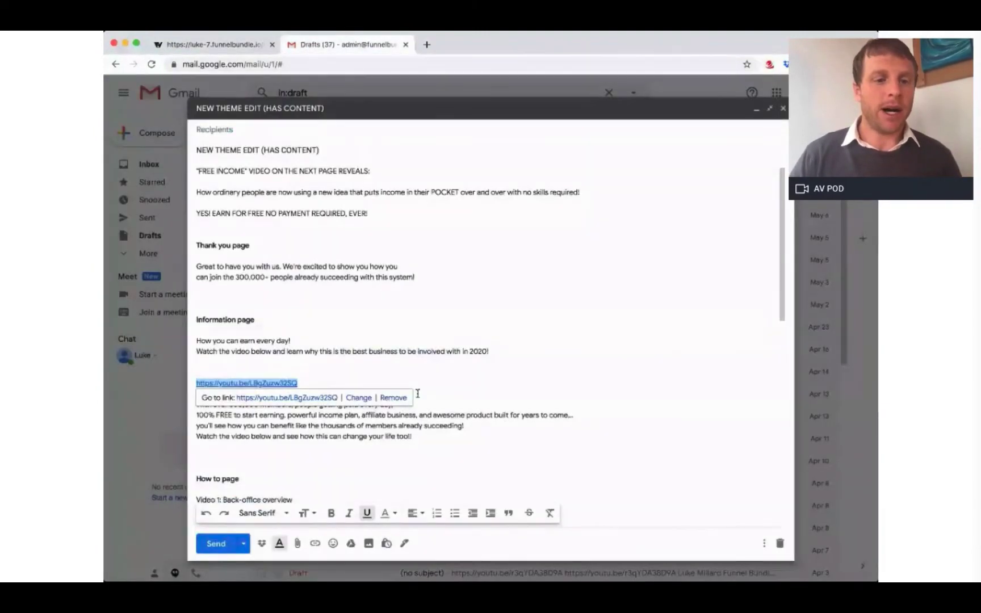
{"action": "left_click", "coordinate": [206, 350]}
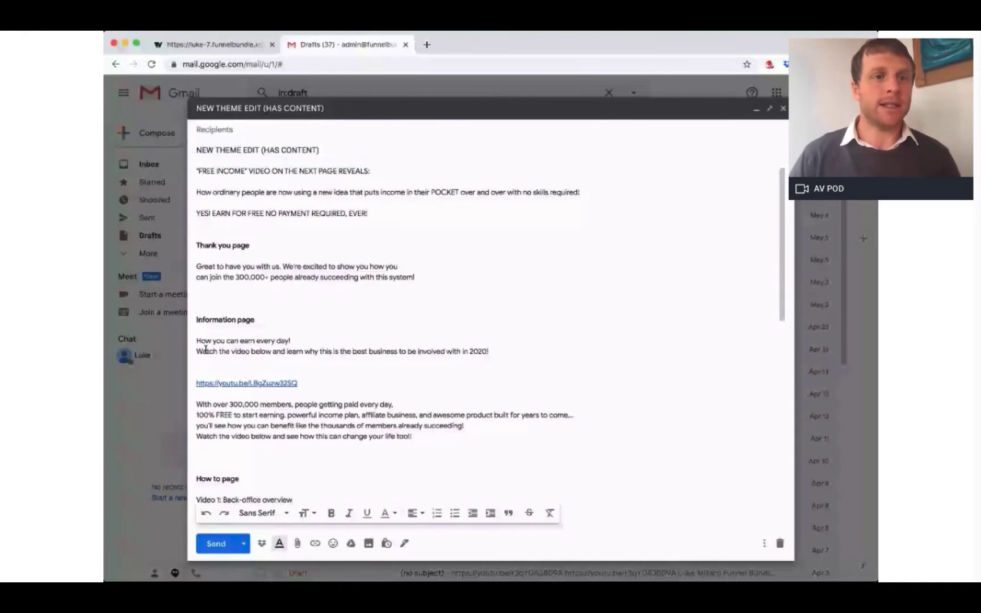
{"action": "triple_click", "coordinate": [205, 351]}
{"action": "key", "text": "super+c"}
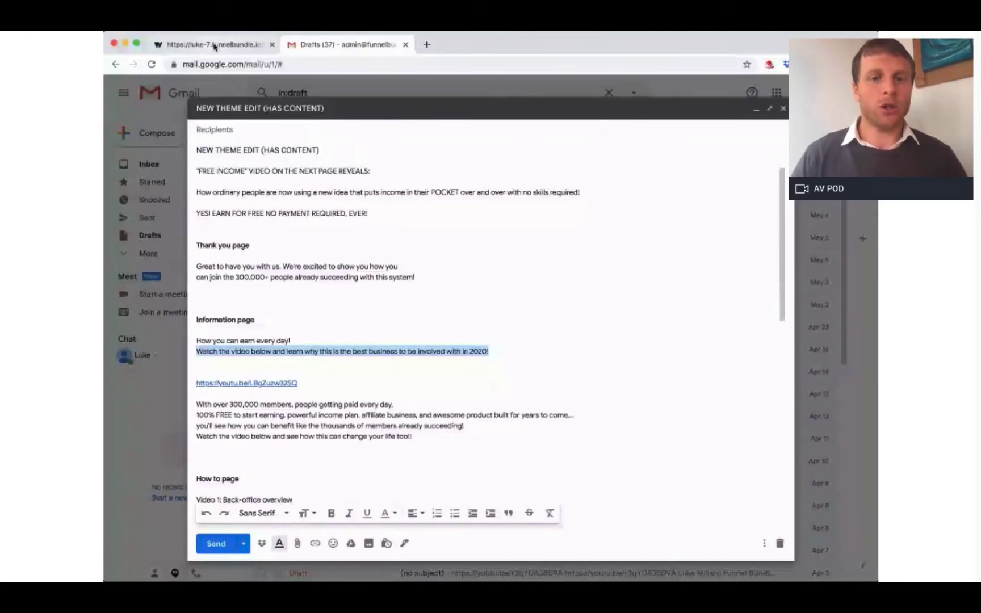
{"action": "left_click", "coordinate": [214, 46]}
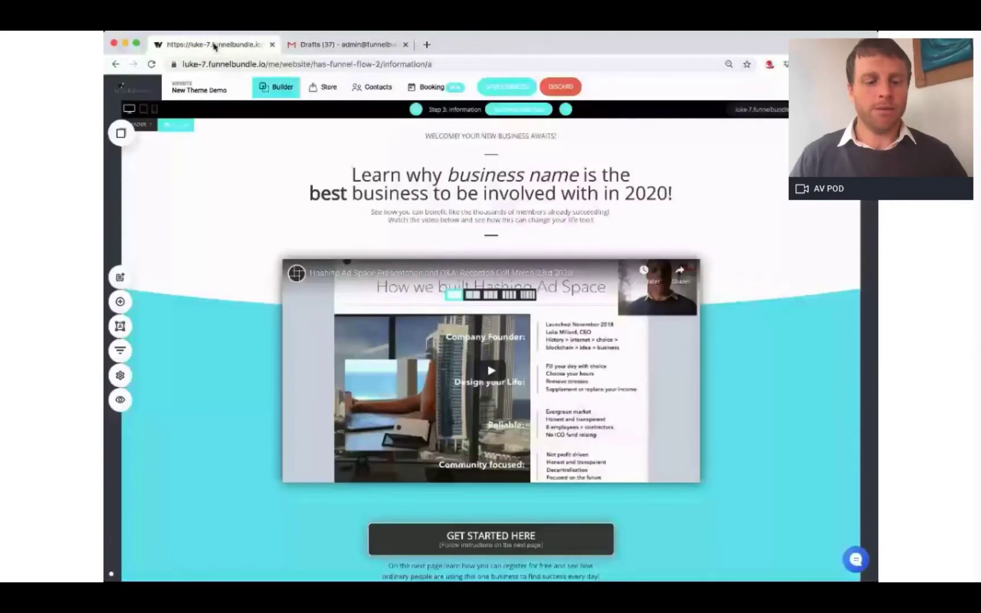
{"action": "triple_click", "coordinate": [670, 173]}
{"action": "key", "text": "BackSpace"}
{"action": "key", "text": "super+v"}
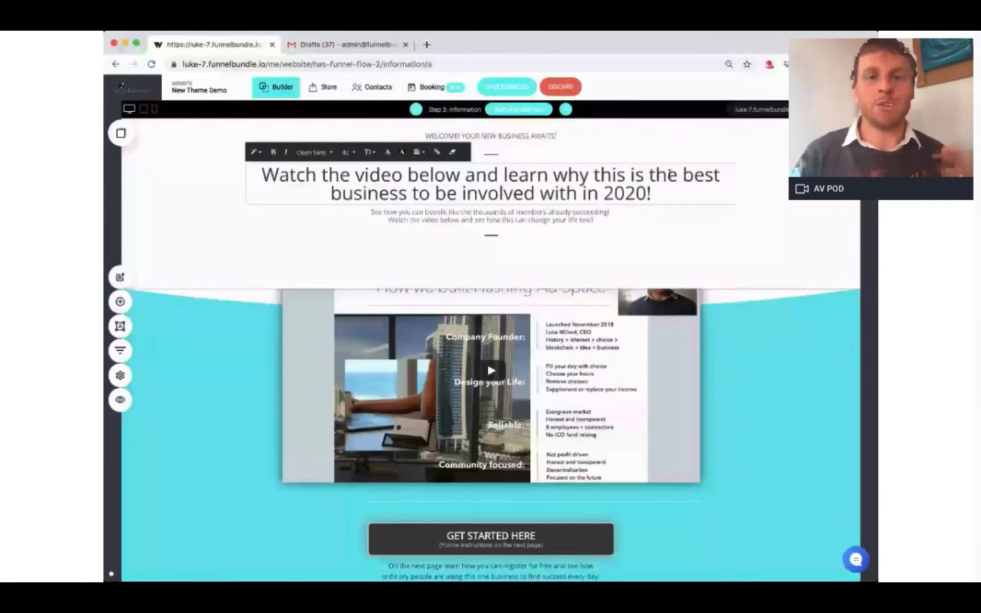
{"action": "left_click", "coordinate": [519, 86]}
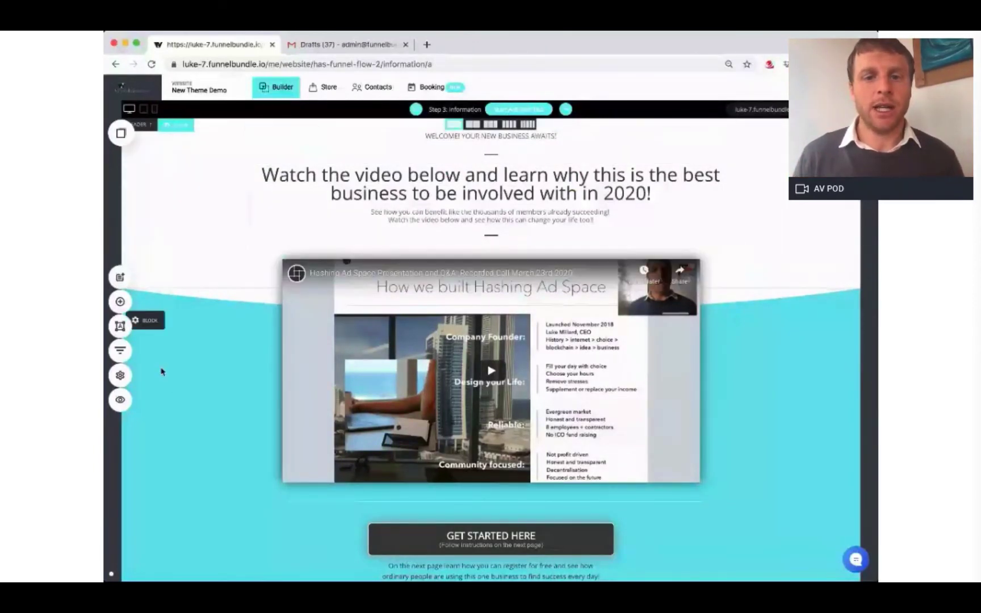
{"action": "left_click", "coordinate": [120, 351]}
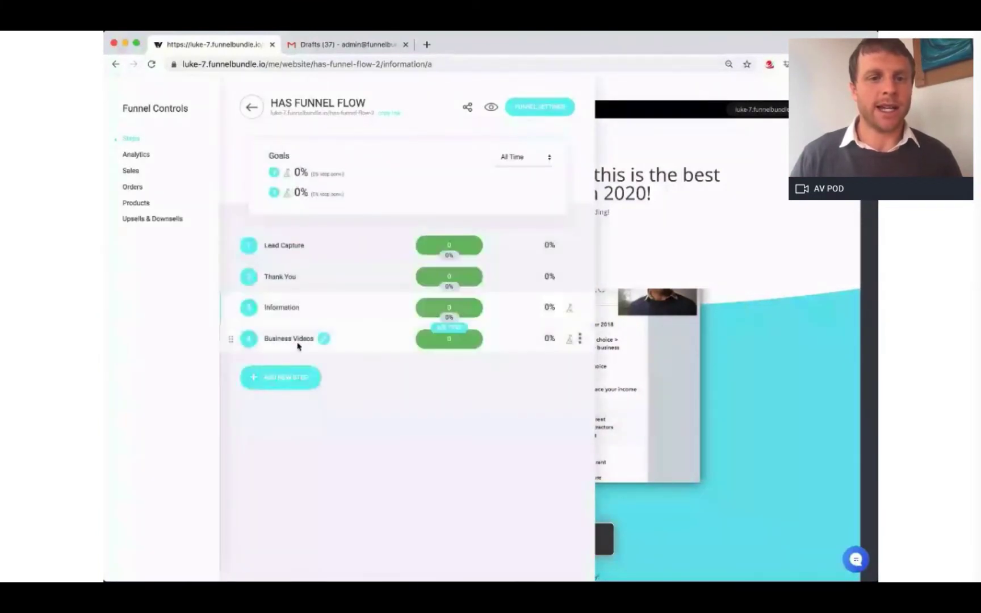
{"action": "left_click", "coordinate": [293, 341]}
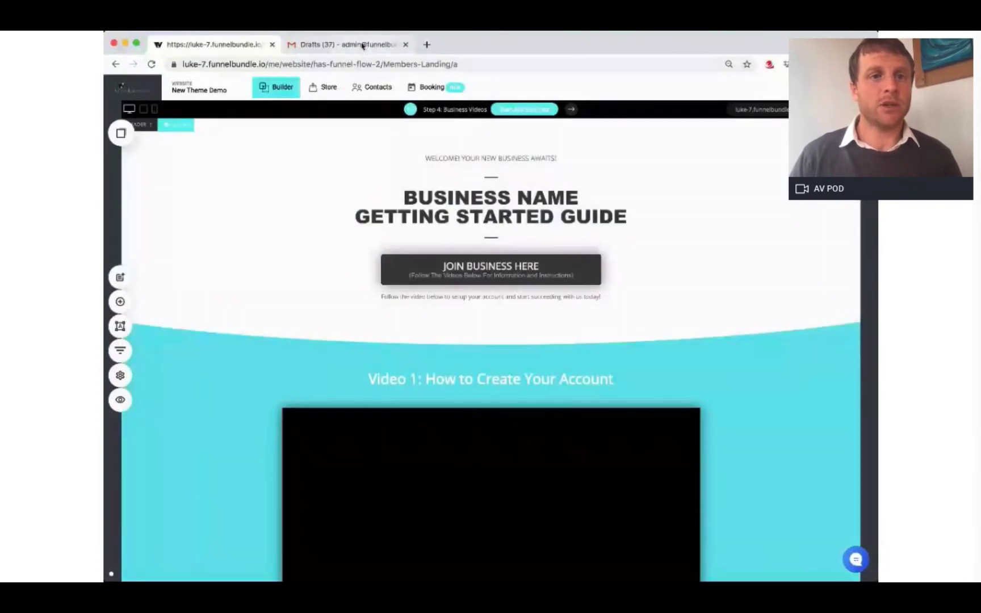
{"action": "left_click", "coordinate": [540, 196]}
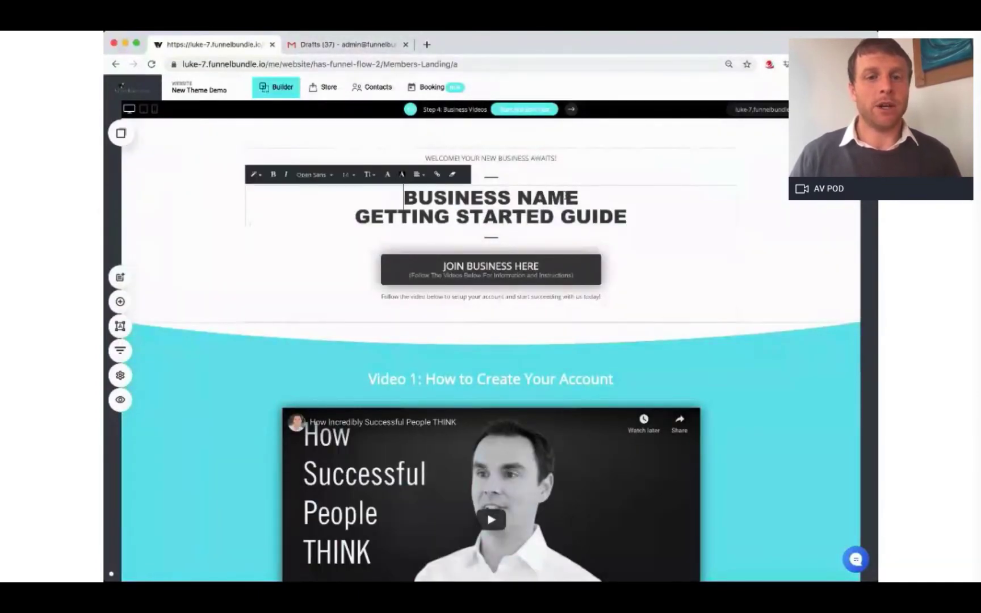
{"action": "left_click_drag", "start_coordinate": [580, 197], "coordinate": [399, 200]}
{"action": "key", "text": "BackSpace"}
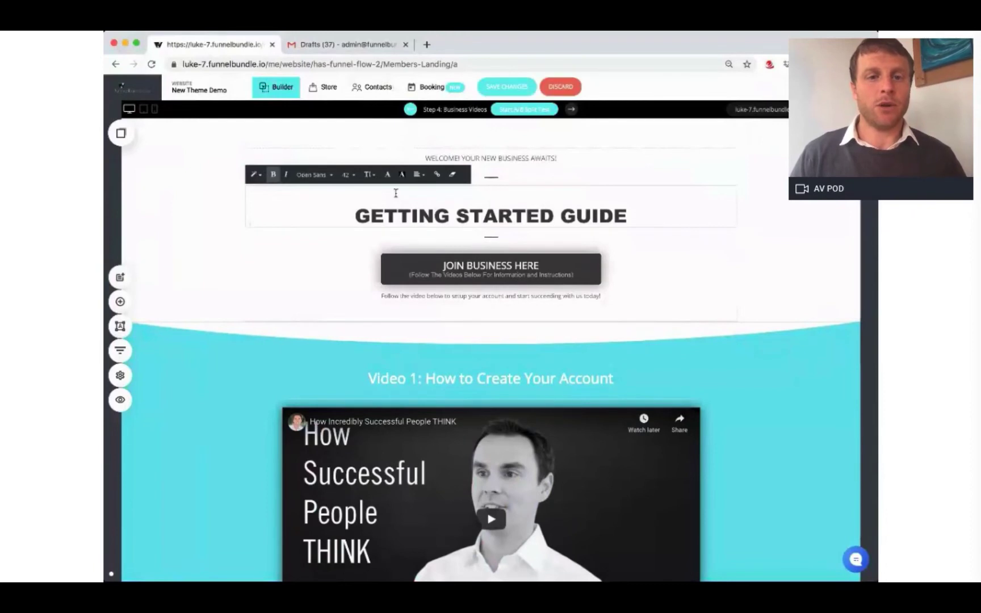
{"action": "left_click", "coordinate": [340, 48]}
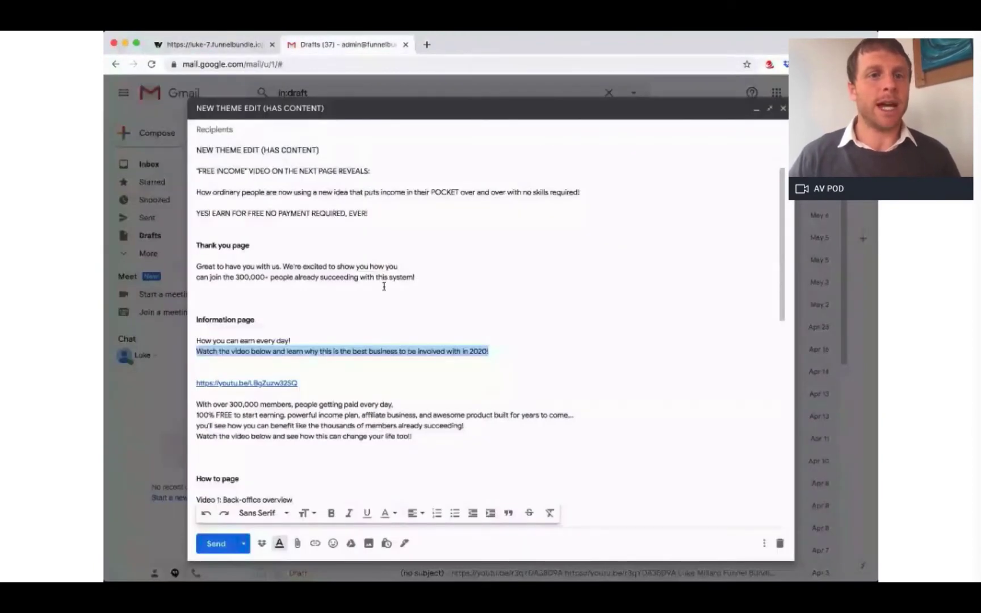
{"action": "scroll", "coordinate": [396, 310], "scroll_direction": "down", "scroll_amount": 1}
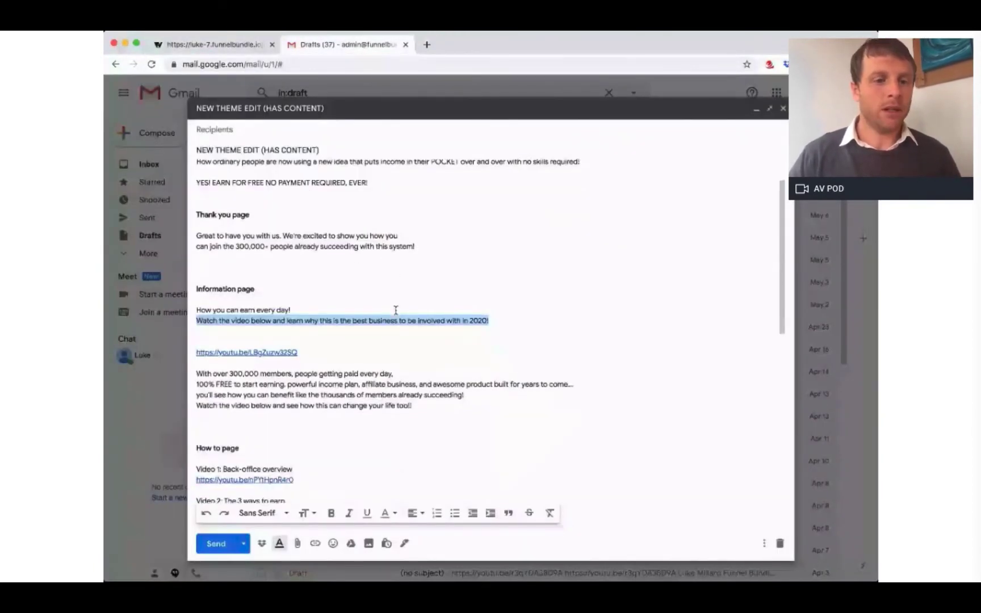
{"action": "scroll", "coordinate": [395, 310], "scroll_direction": "down", "scroll_amount": 2}
{"action": "scroll", "coordinate": [396, 310], "scroll_direction": "down", "scroll_amount": 1}
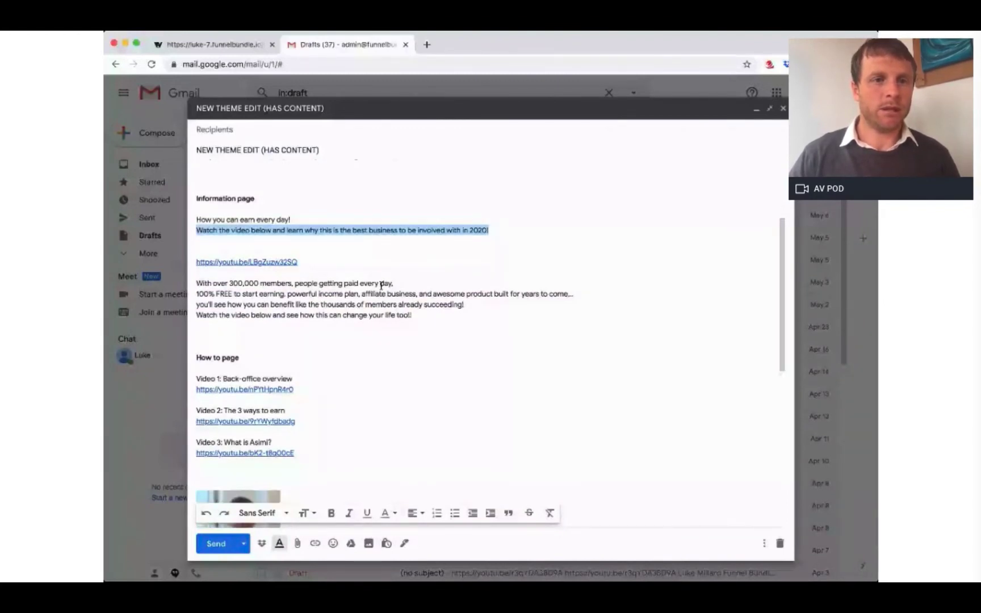
{"action": "scroll", "coordinate": [358, 259], "scroll_direction": "up", "scroll_amount": 3}
{"action": "scroll", "coordinate": [337, 230], "scroll_direction": "down", "scroll_amount": 2}
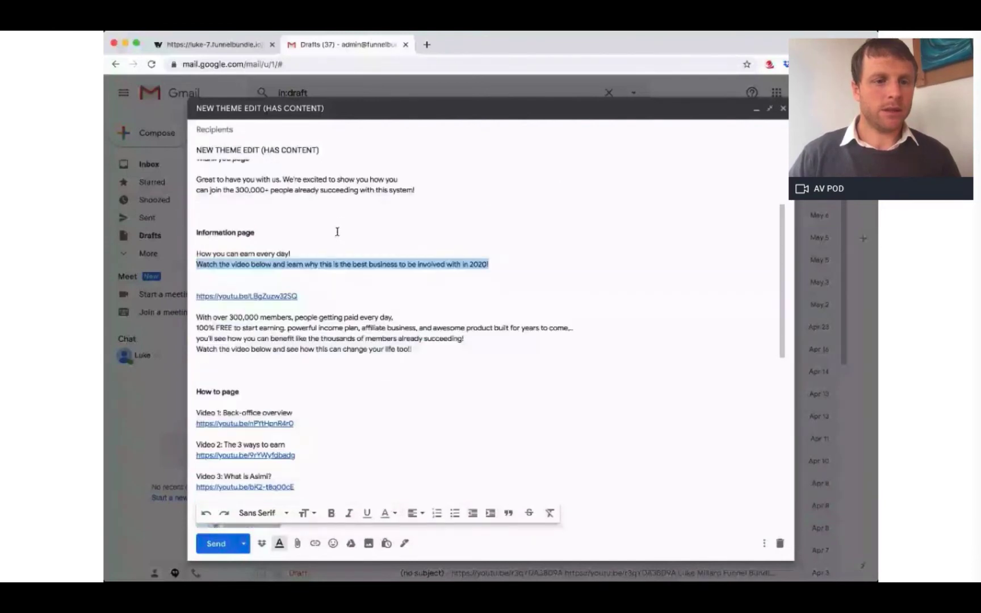
{"action": "scroll", "coordinate": [337, 231], "scroll_direction": "down", "scroll_amount": 5}
{"action": "scroll", "coordinate": [337, 232], "scroll_direction": "up", "scroll_amount": 8}
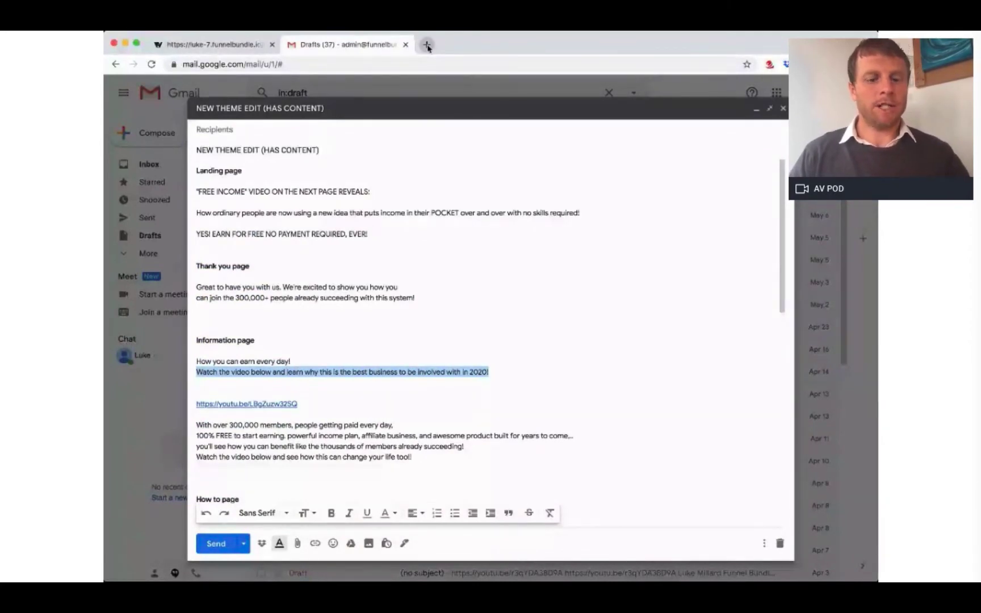
Step: Visit hashingadspace.com in a new tab, copy its address, and close the tab
{"action": "left_click", "coordinate": [427, 45]}
{"action": "type", "text": "hashi"}
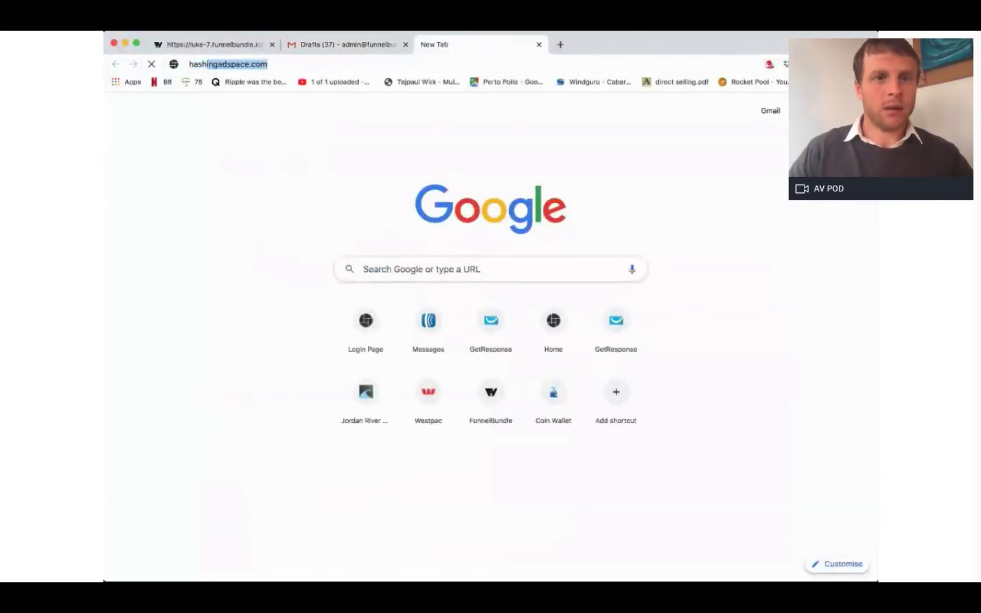
{"action": "key", "text": "Return"}
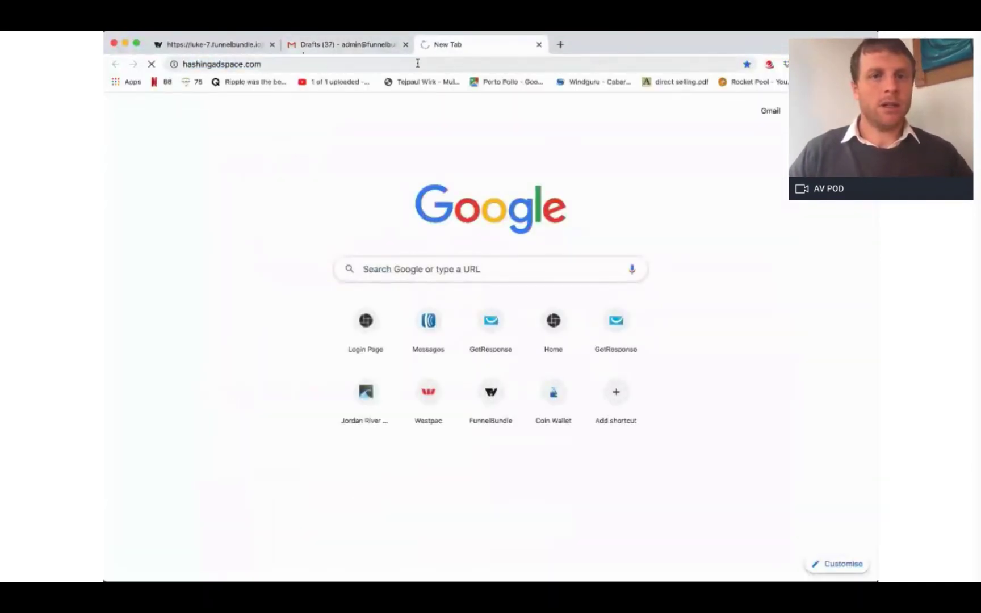
{"action": "left_click", "coordinate": [228, 63]}
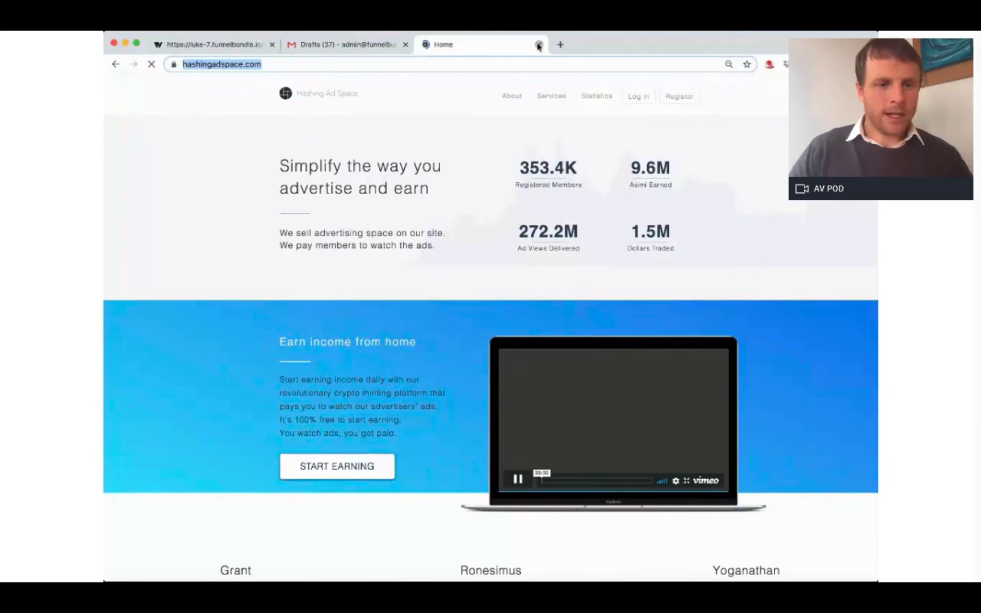
{"action": "left_click", "coordinate": [539, 45]}
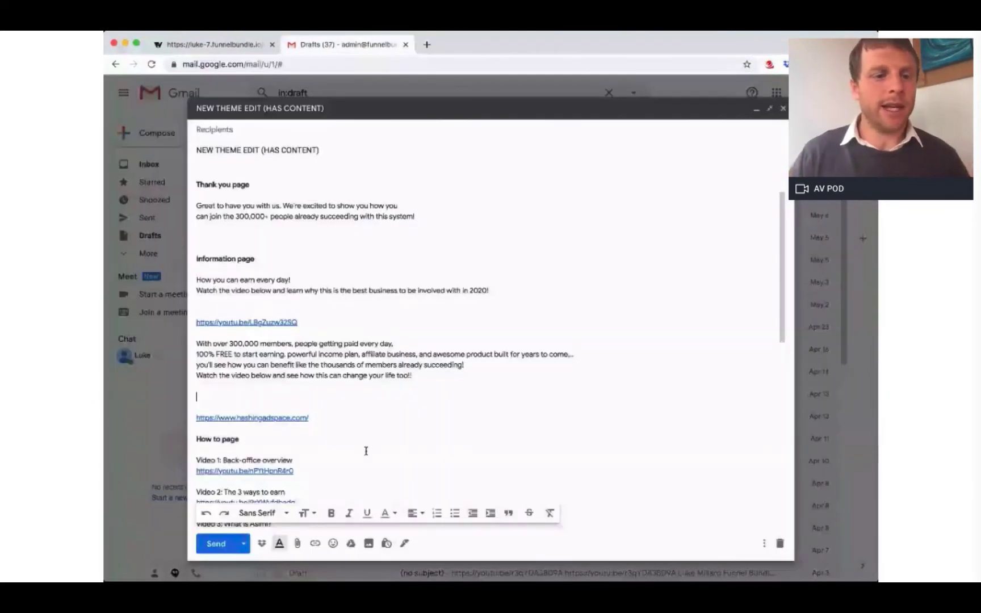
Step: Paste HASHING AD SPACE into the members headline and copy the hashingadspace.com link from the Gmail draft
{"action": "left_click", "coordinate": [214, 45]}
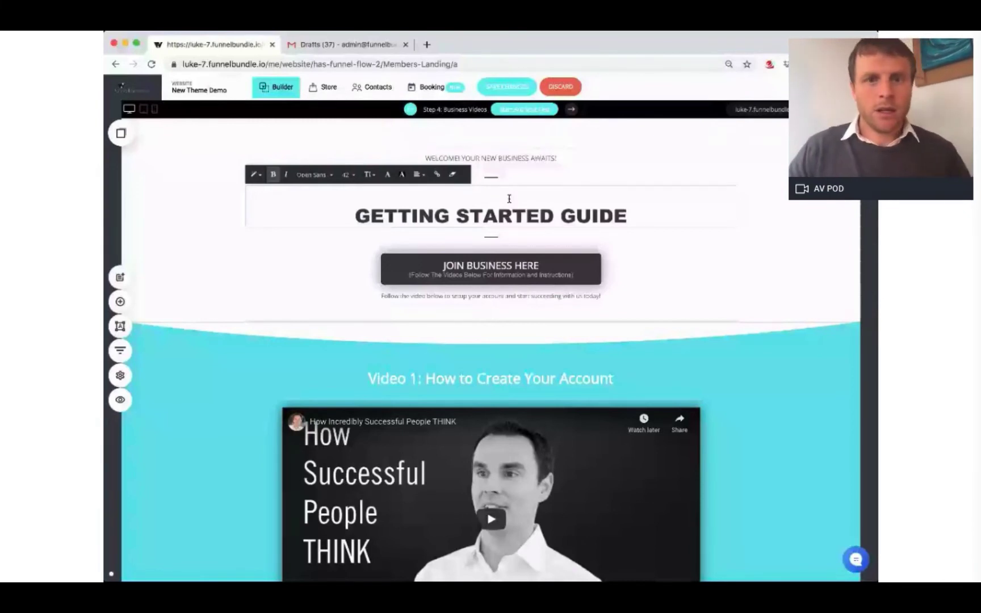
{"action": "type", "text": "HASHING AD SPACE"}
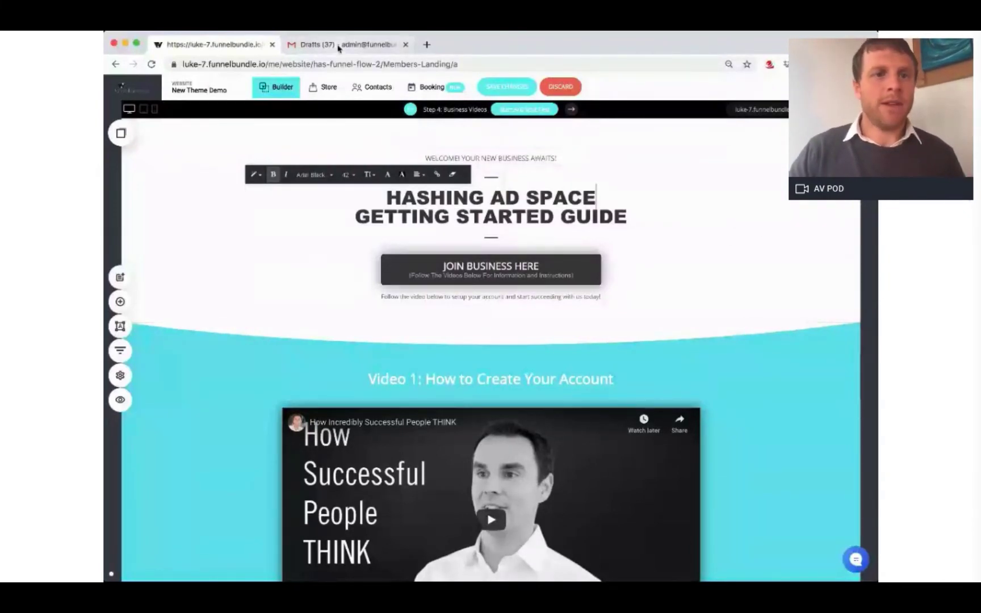
{"action": "left_click", "coordinate": [339, 46]}
{"action": "left_click_drag", "start_coordinate": [314, 418], "coordinate": [206, 418]}
{"action": "key", "text": "super+c"}
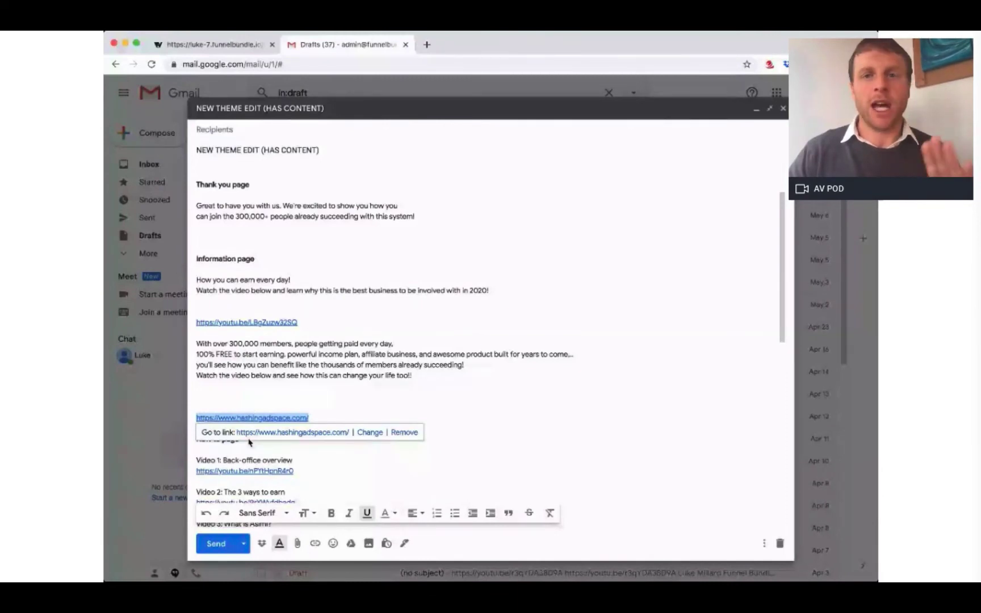
{"action": "left_click", "coordinate": [226, 45]}
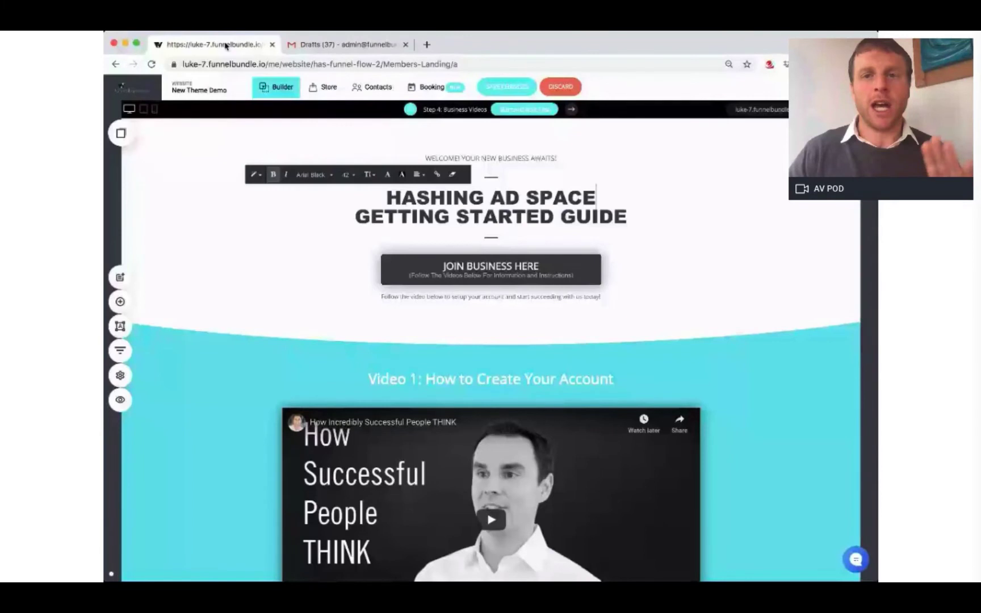
{"action": "left_click", "coordinate": [436, 175]}
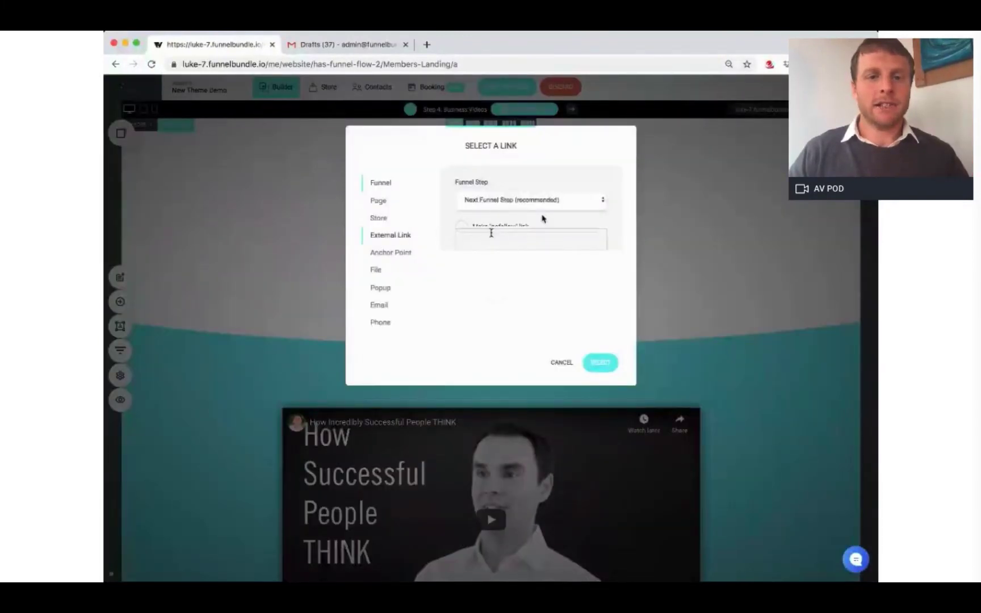
{"action": "key", "text": "super+v"}
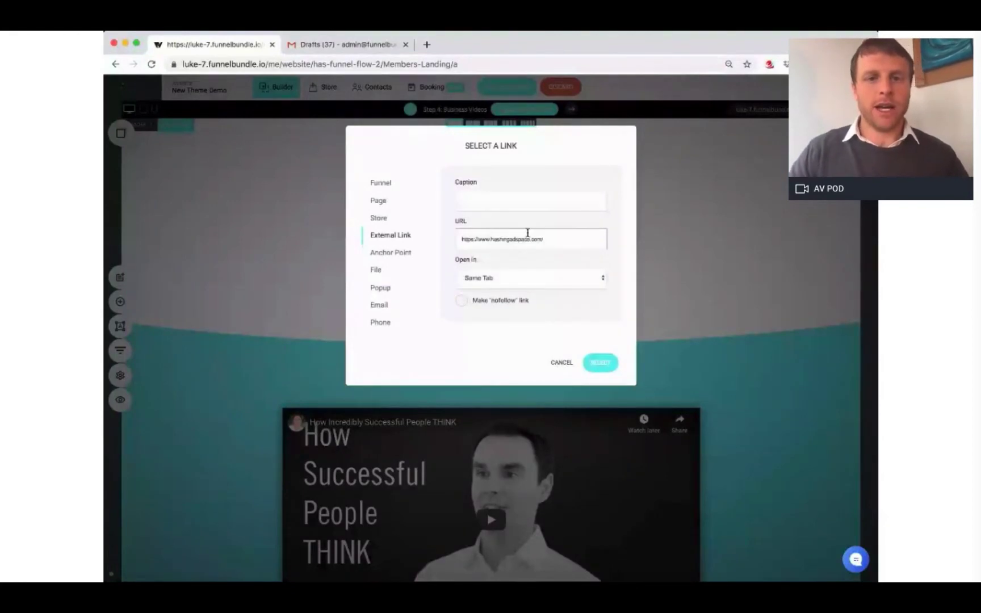
{"action": "left_click", "coordinate": [507, 289]}
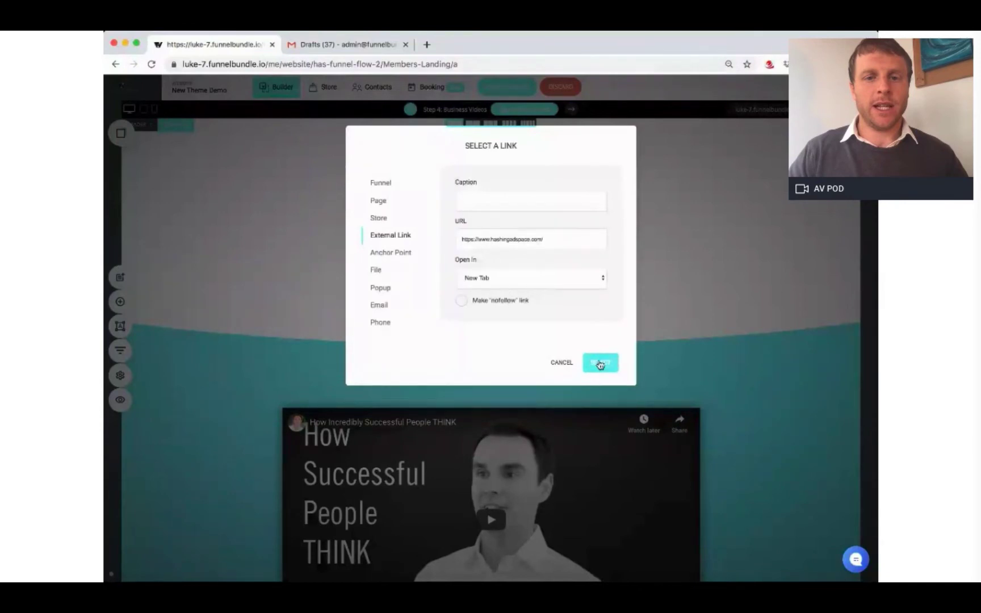
{"action": "left_click", "coordinate": [600, 364]}
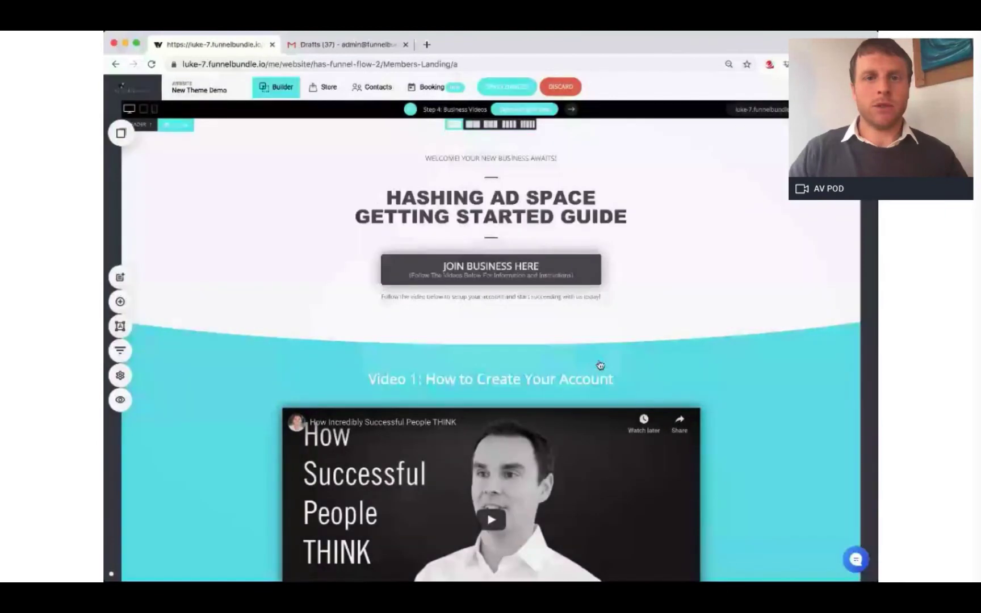
{"action": "left_click", "coordinate": [526, 88]}
Step: Give the lower JOIN BUSINESS HERE button the same external link, opening in a new tab
{"action": "scroll", "coordinate": [500, 396], "scroll_direction": "down", "scroll_amount": 10}
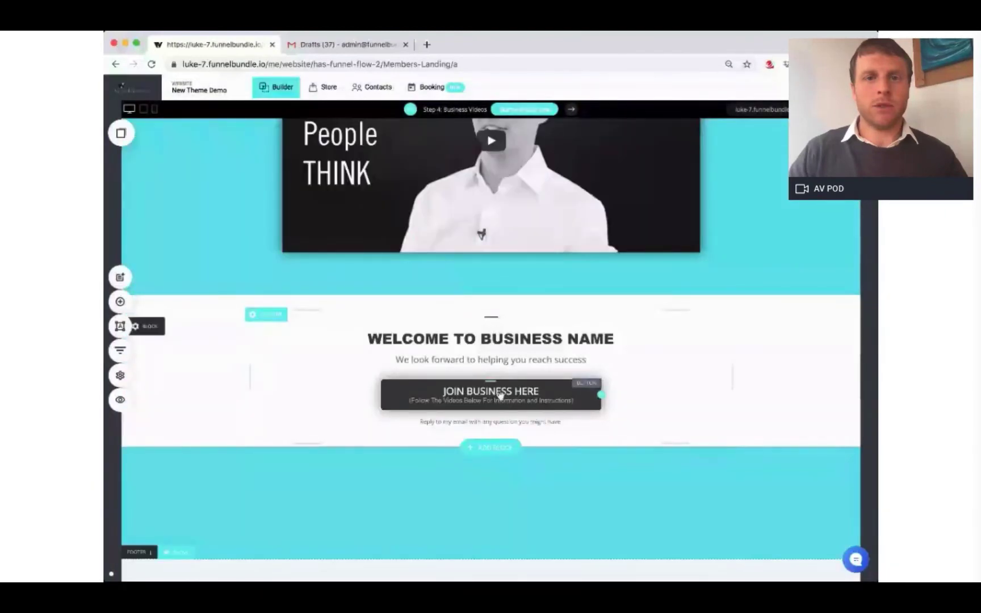
{"action": "left_click", "coordinate": [500, 396]}
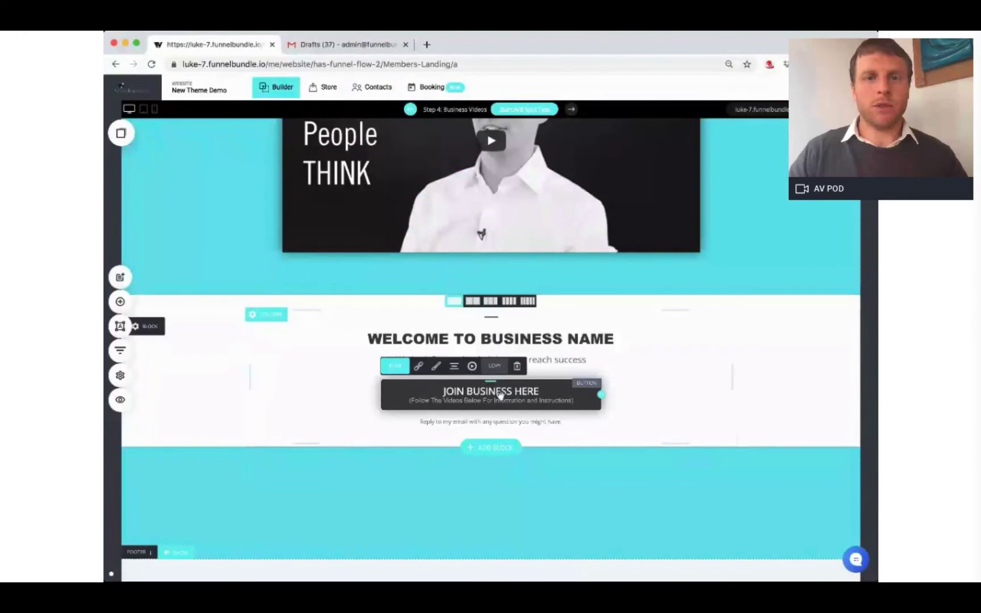
{"action": "left_click", "coordinate": [418, 367]}
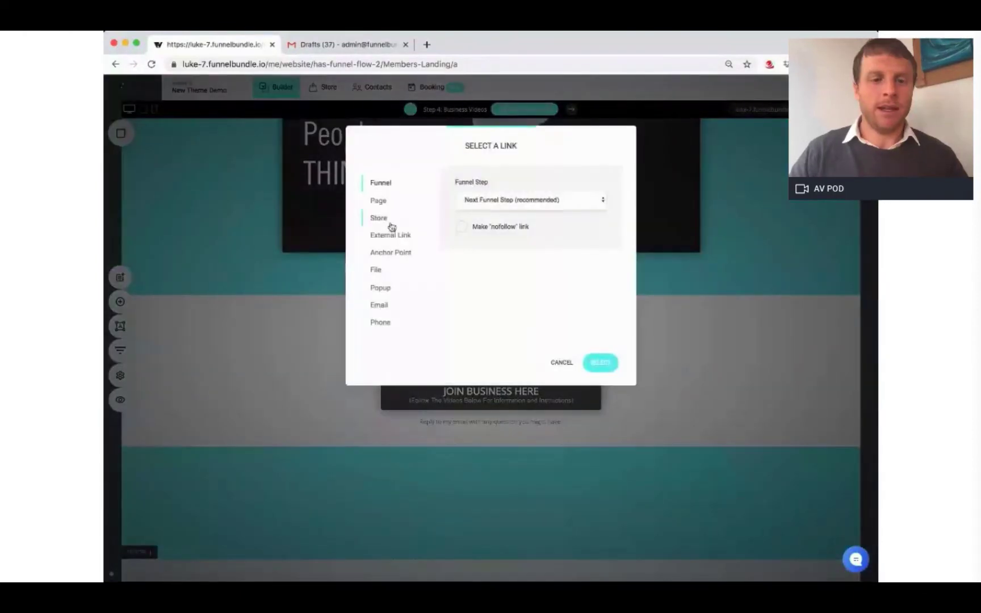
{"action": "left_click", "coordinate": [391, 235]}
{"action": "left_click", "coordinate": [490, 233]}
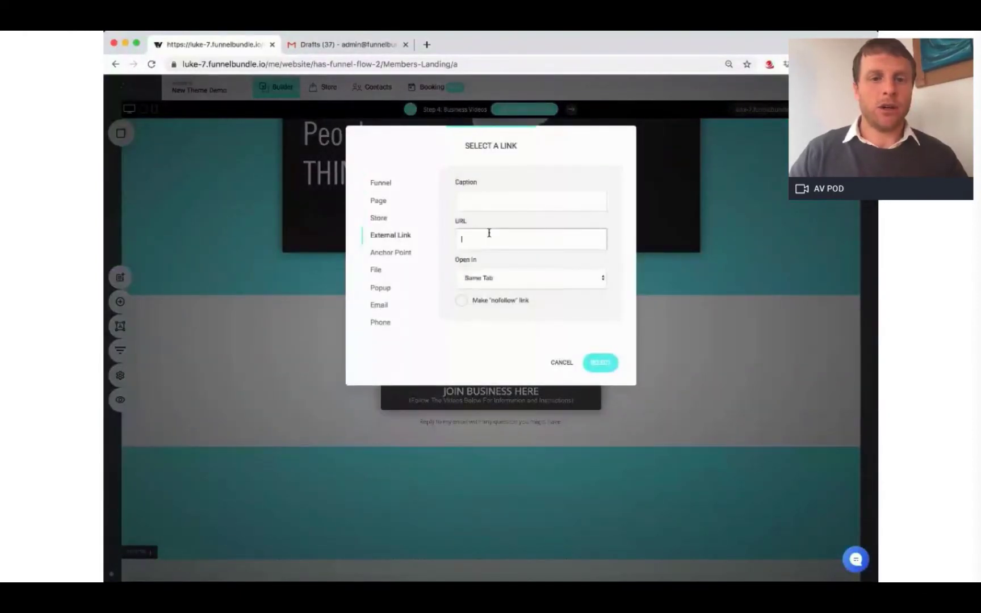
{"action": "key", "text": "super+v"}
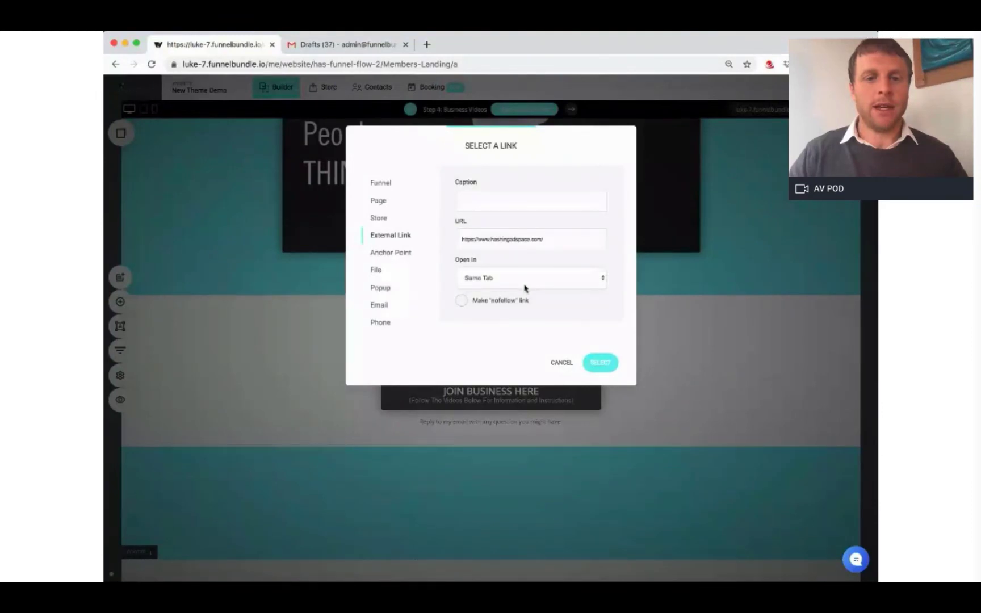
{"action": "left_click", "coordinate": [525, 289]}
{"action": "left_click", "coordinate": [600, 363]}
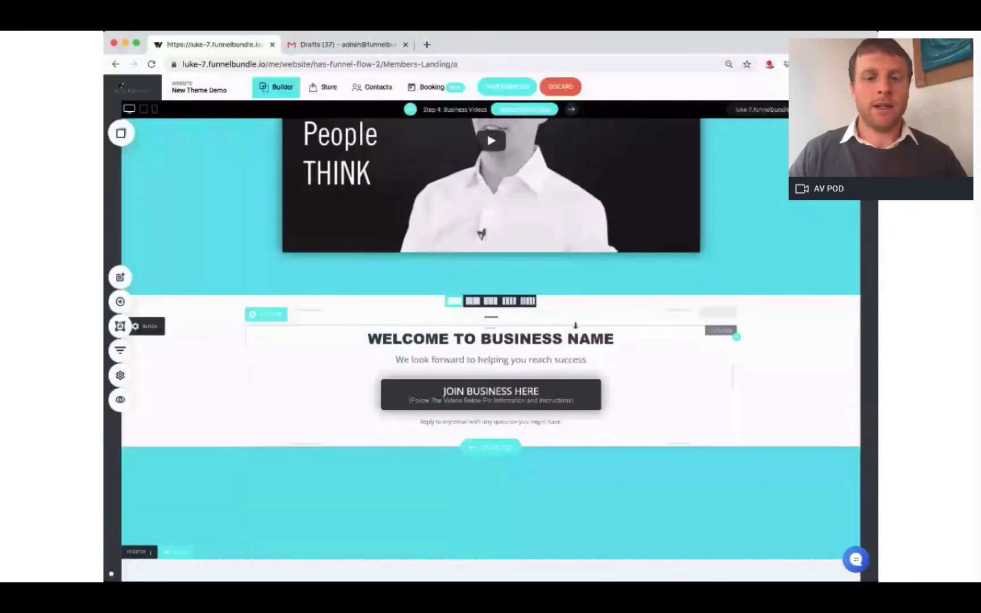
Step: Replace BUSINESS NAME with HASHING AD SPACE in the welcome heading and save the page
{"action": "left_click", "coordinate": [576, 326]}
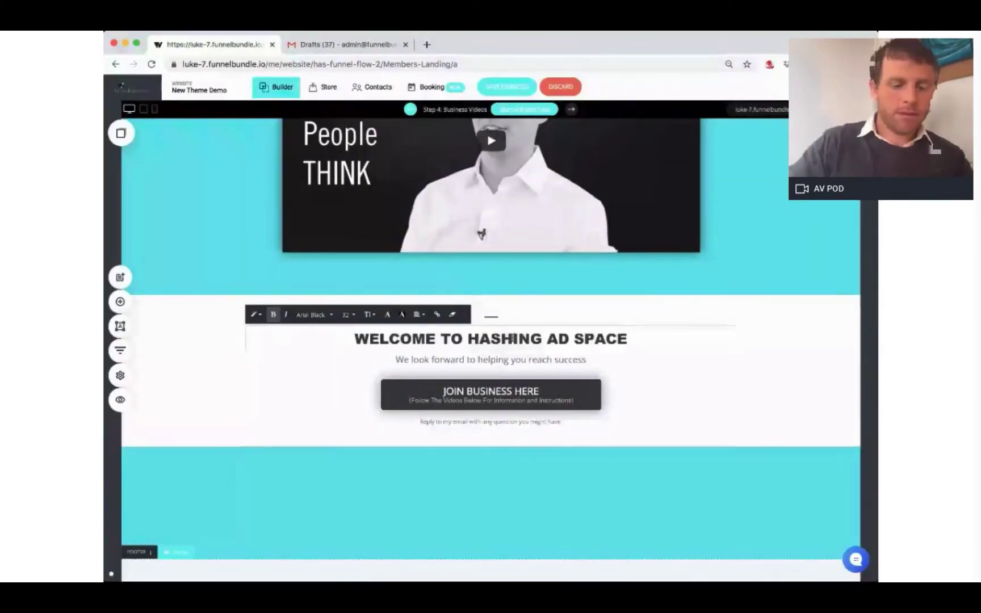
{"action": "left_click", "coordinate": [742, 400]}
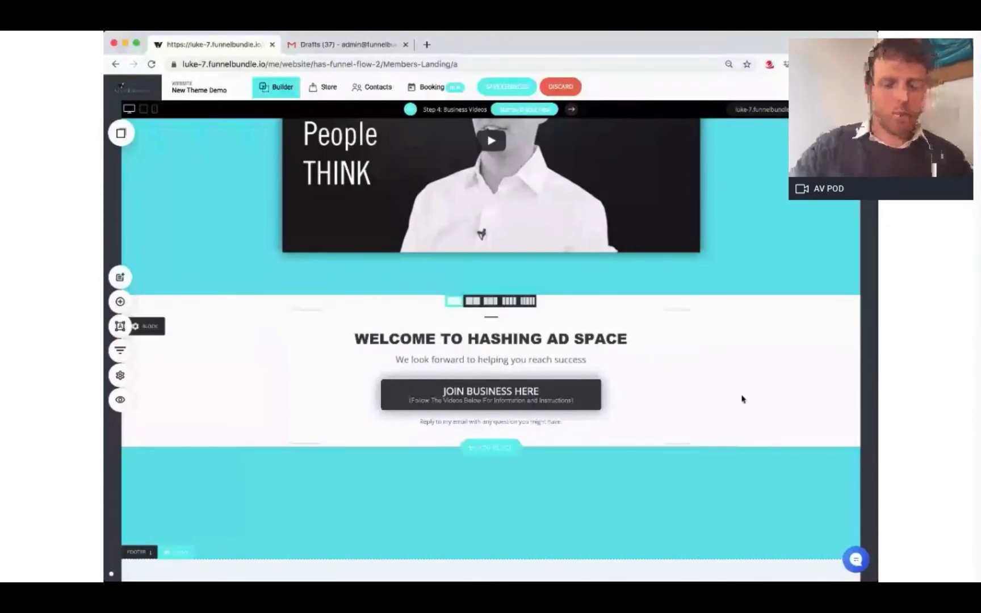
{"action": "scroll", "coordinate": [742, 400], "scroll_direction": "up", "scroll_amount": 2}
{"action": "scroll", "coordinate": [742, 400], "scroll_direction": "up", "scroll_amount": 15}
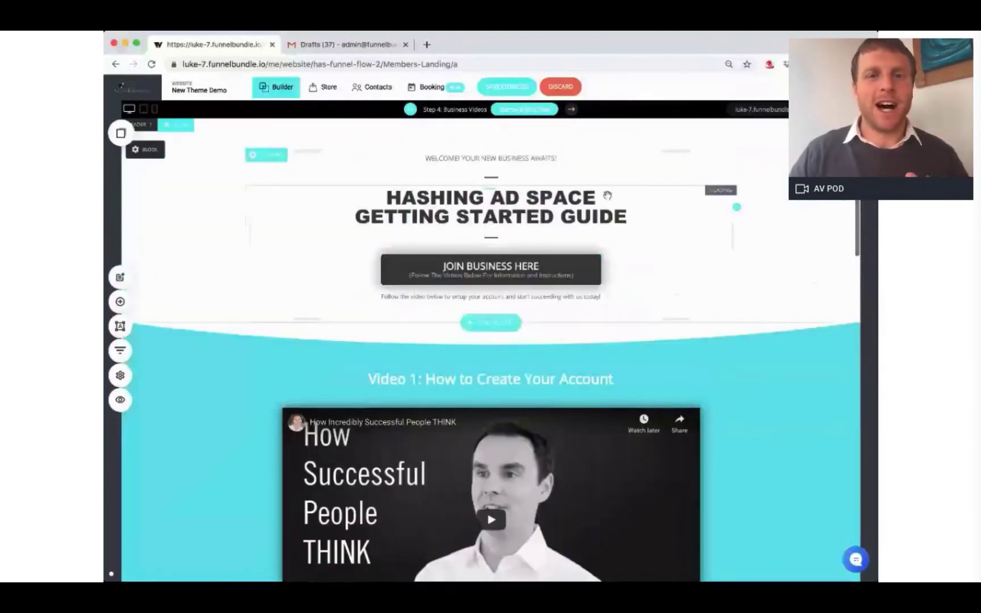
{"action": "left_click", "coordinate": [525, 90]}
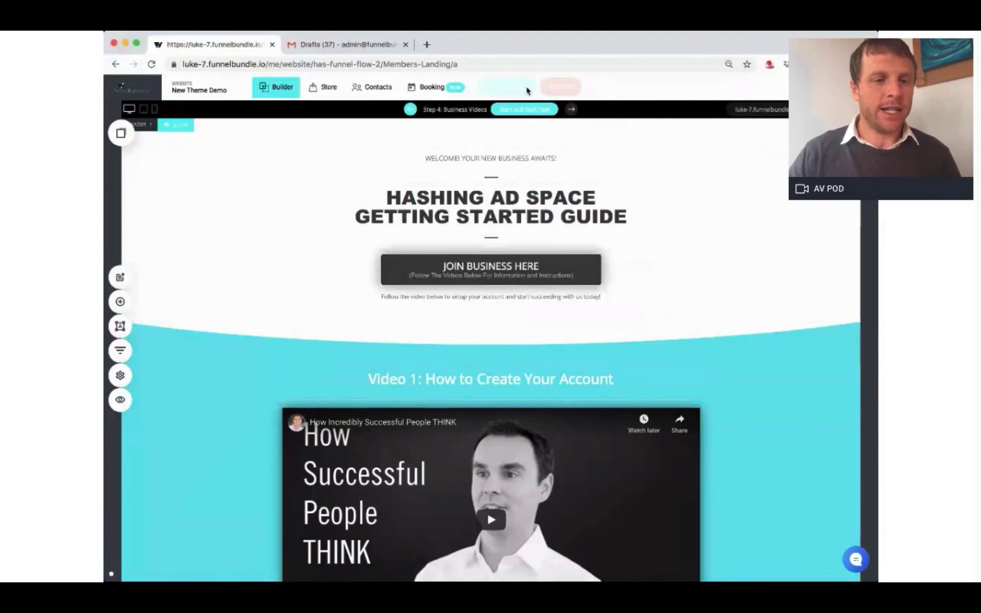
Step: Paste 'Video 1: Back-office overview' from the Gmail draft over the Video 1 heading
{"action": "key", "text": "ctrl+Tab"}
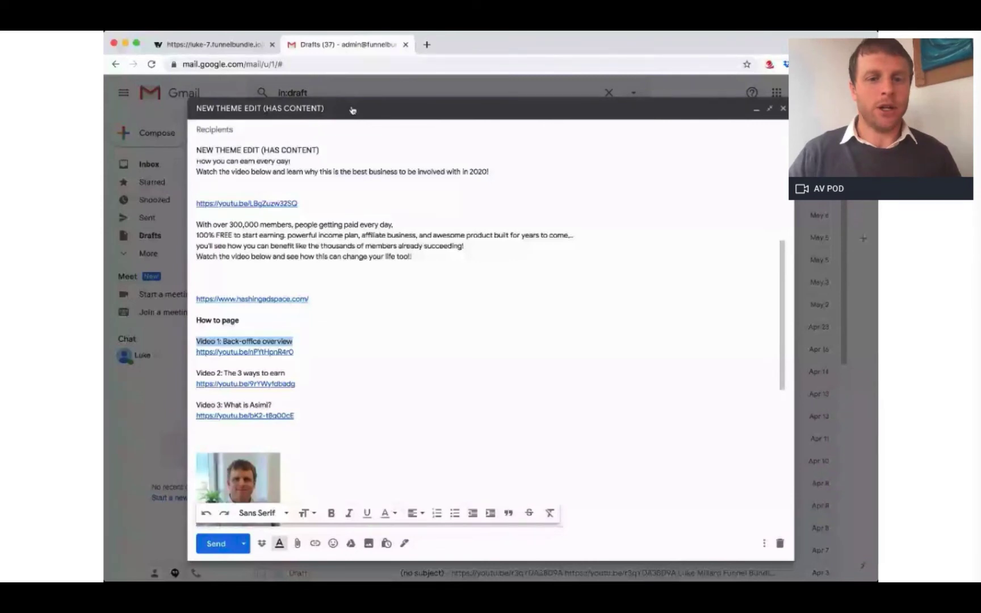
{"action": "left_click", "coordinate": [239, 45]}
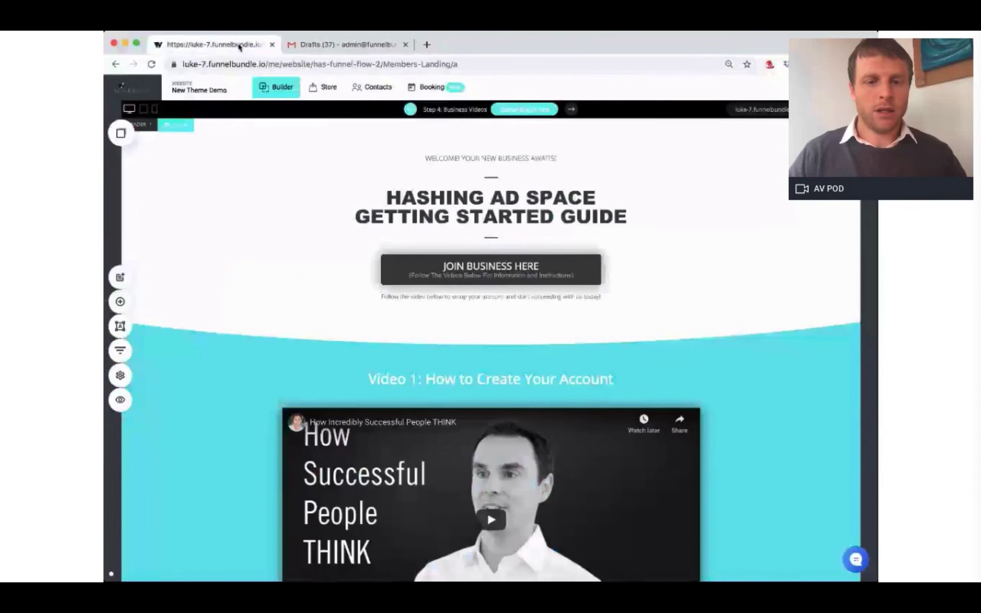
{"action": "left_click", "coordinate": [475, 378]}
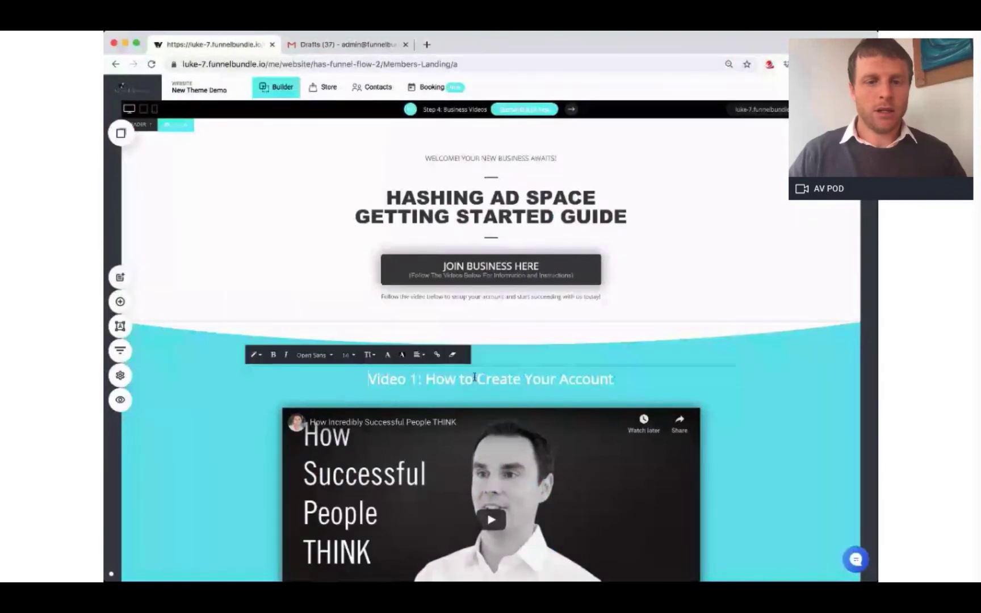
{"action": "key", "text": "super+a"}
{"action": "type", "text": "Video 1: Back-office overview"}
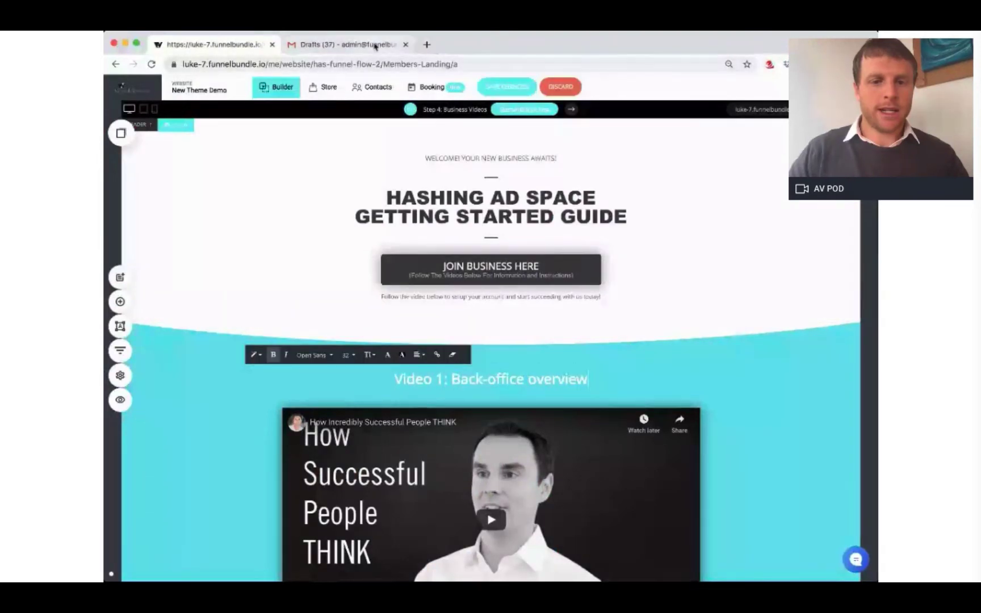
{"action": "left_click", "coordinate": [376, 45]}
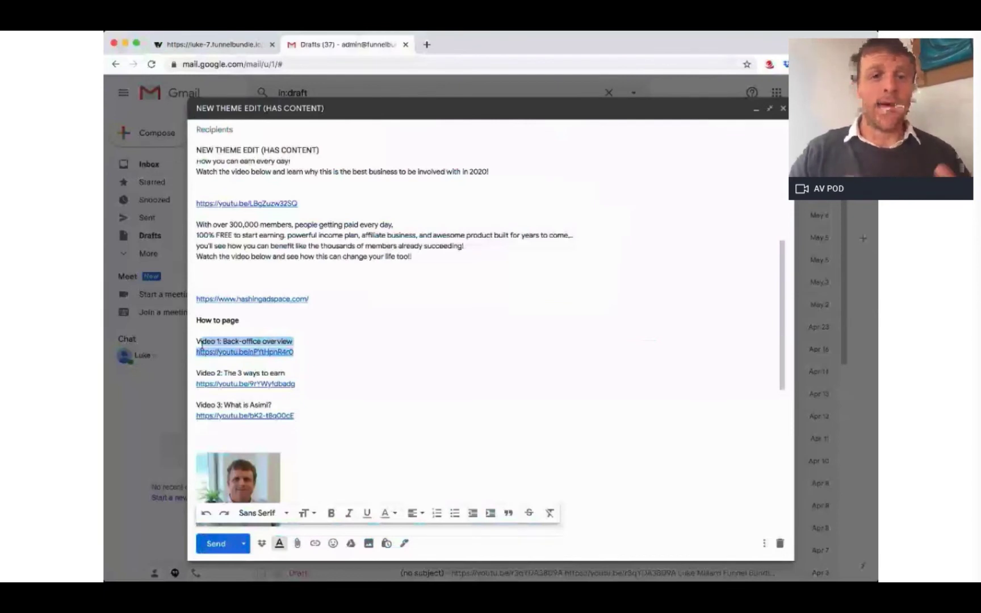
{"action": "key", "text": "ctrl+Tab"}
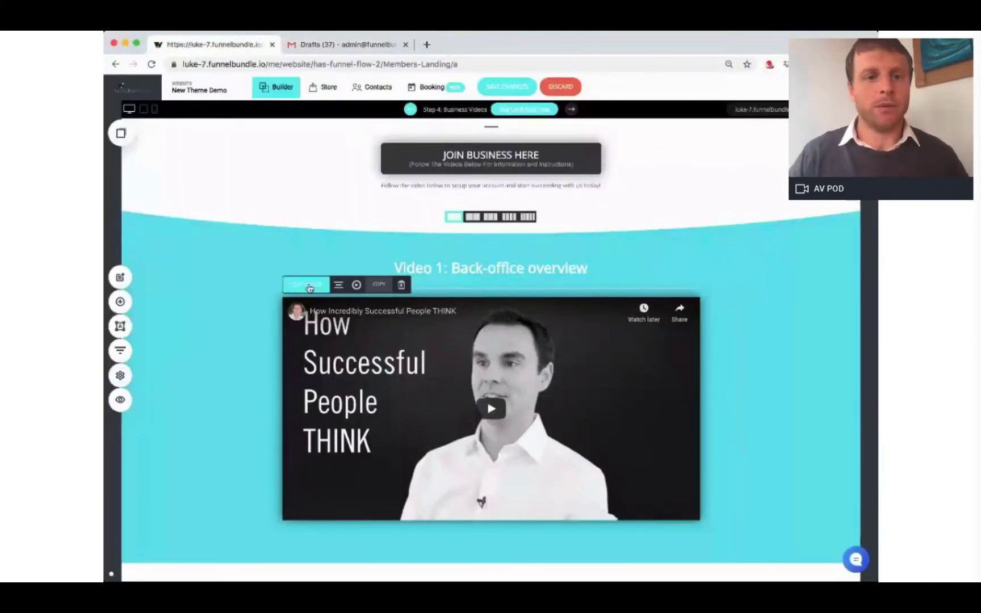
Step: Swap Video 1's source for the Getting Started: Backoffice Overview YouTube link and save
{"action": "left_click", "coordinate": [307, 285]}
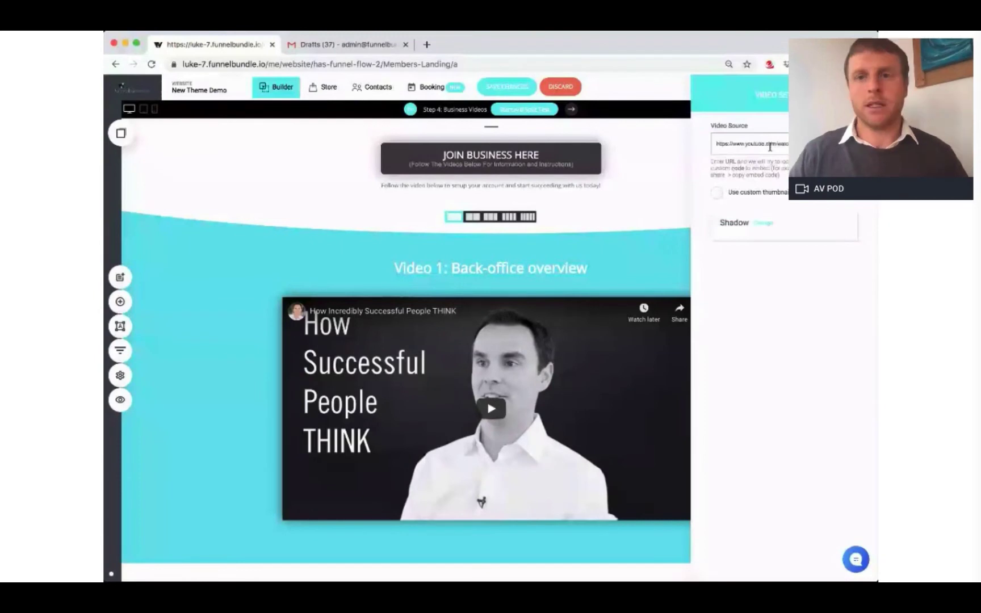
{"action": "left_click", "coordinate": [770, 146]}
{"action": "key", "text": "super+a"}
{"action": "type", "text": "https://youtu.be/hPYIhpnR4r0"}
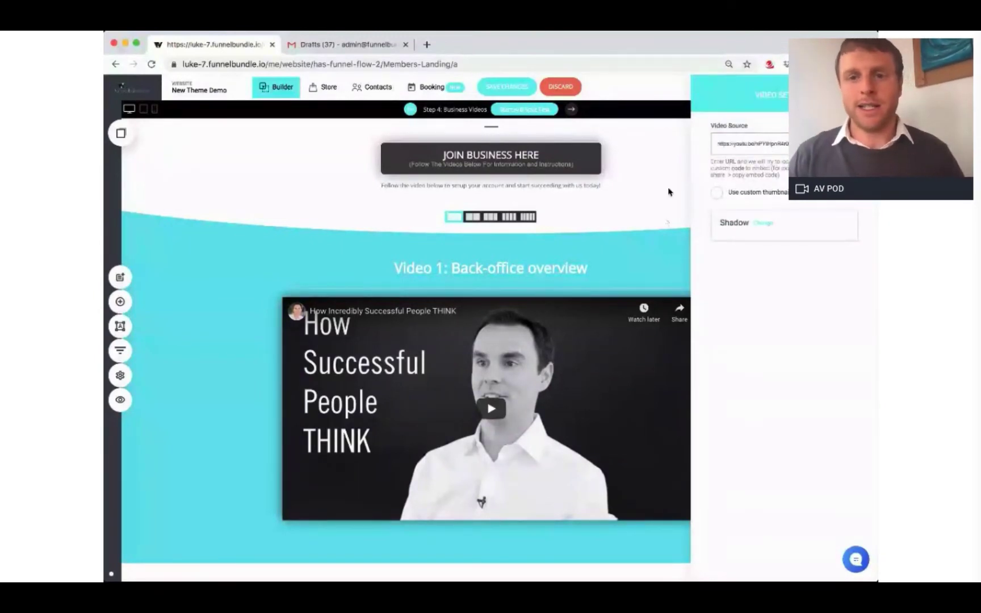
{"action": "left_click", "coordinate": [657, 220]}
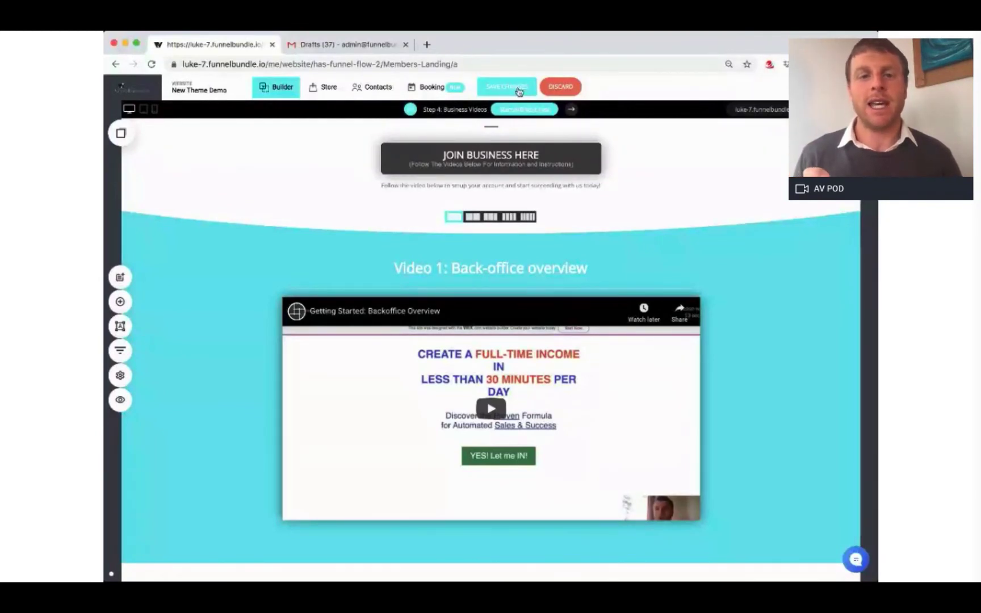
{"action": "left_click", "coordinate": [549, 88]}
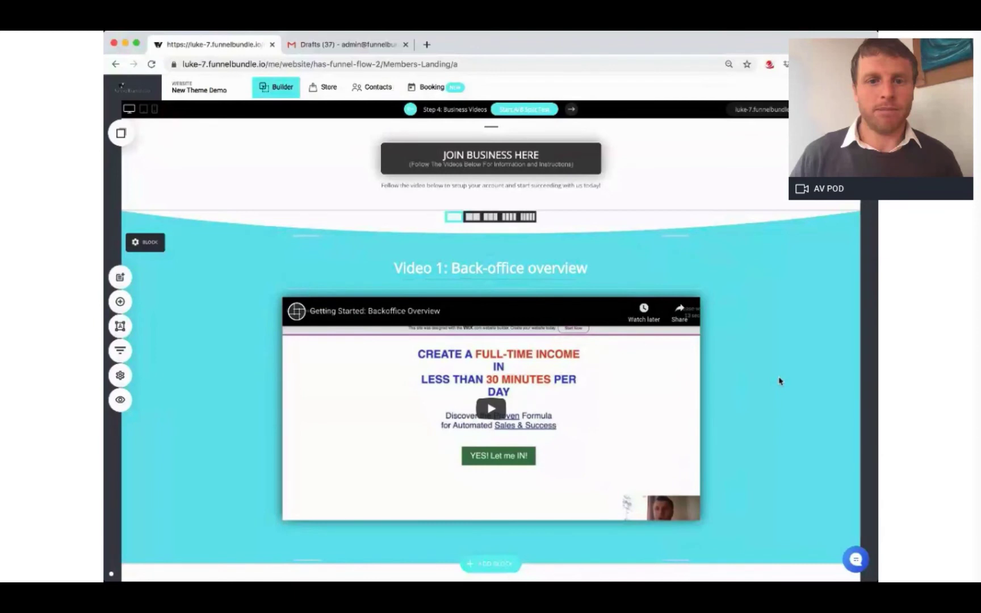
Step: Replace the Video 2: How to purchase heading with 'Video 2: The 3 ways to earn' and save
{"action": "key", "text": "ctrl+Tab"}
{"action": "left_click_drag", "start_coordinate": [289, 349], "coordinate": [202, 351]}
{"action": "key", "text": "ctrl+c"}
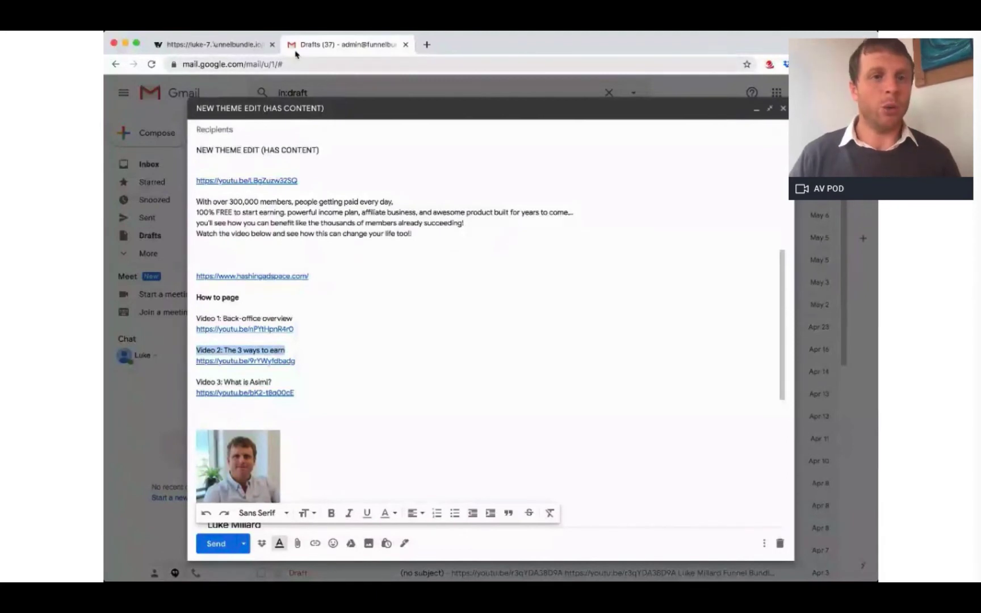
{"action": "left_click", "coordinate": [227, 44]}
{"action": "triple_click", "coordinate": [519, 380]}
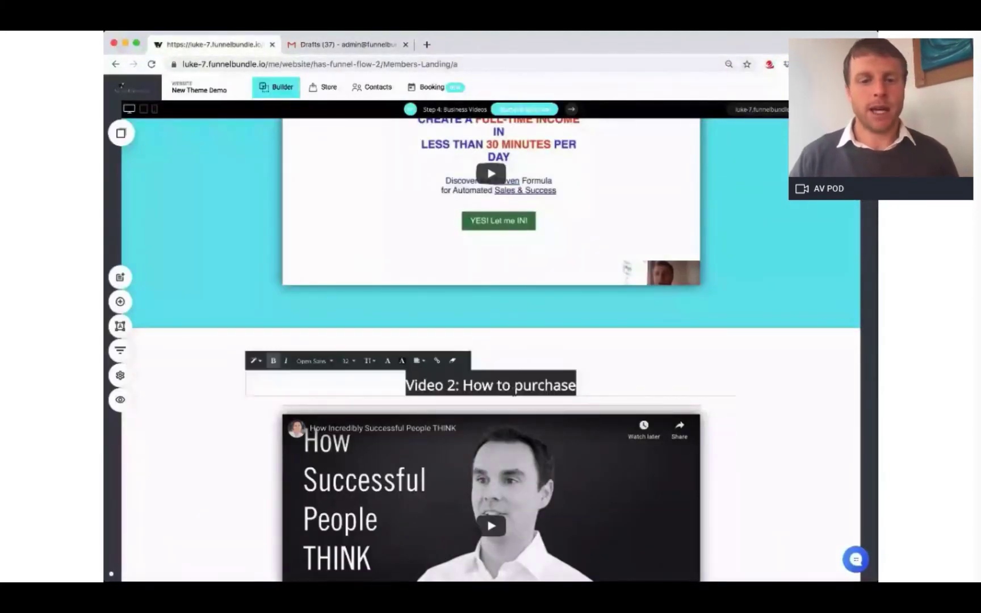
{"action": "key", "text": "ctrl+v"}
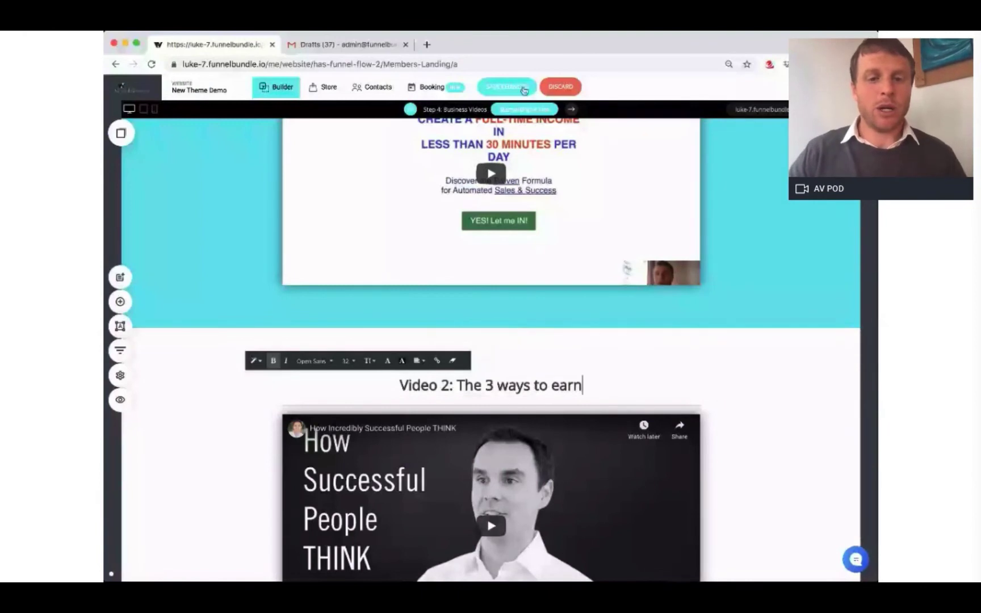
{"action": "left_click", "coordinate": [507, 86]}
Step: Put the draft's Video 2 link into the Video 2 slot and copy the Video 3 title
{"action": "left_click", "coordinate": [350, 45]}
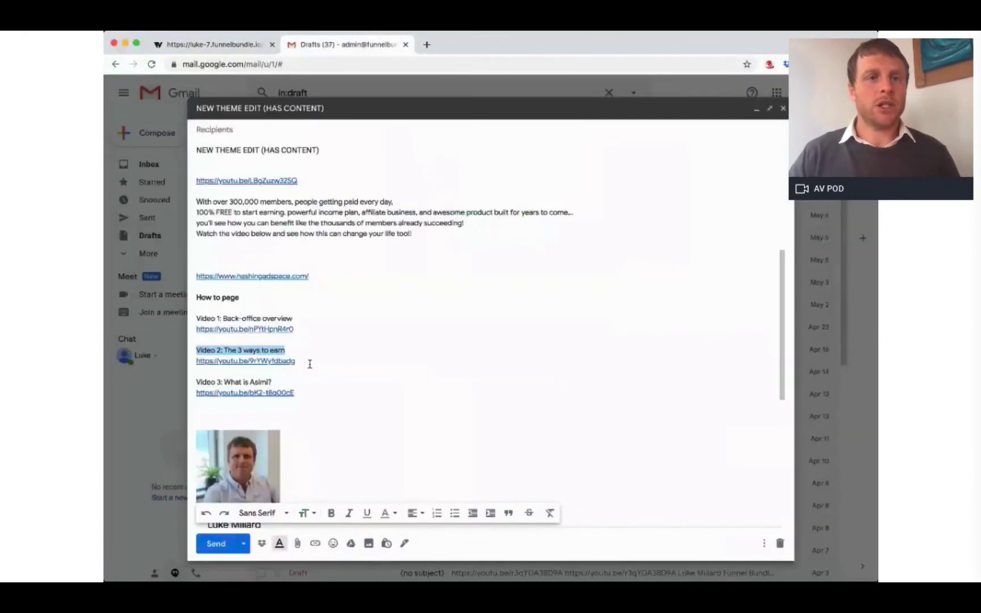
{"action": "left_click_drag", "start_coordinate": [299, 361], "coordinate": [210, 362]}
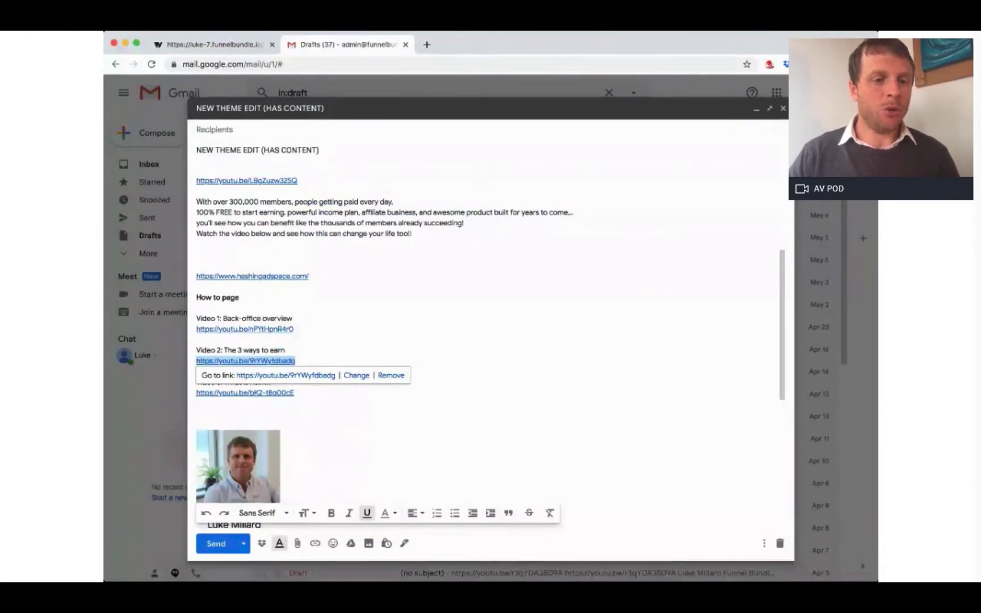
{"action": "left_click", "coordinate": [231, 51]}
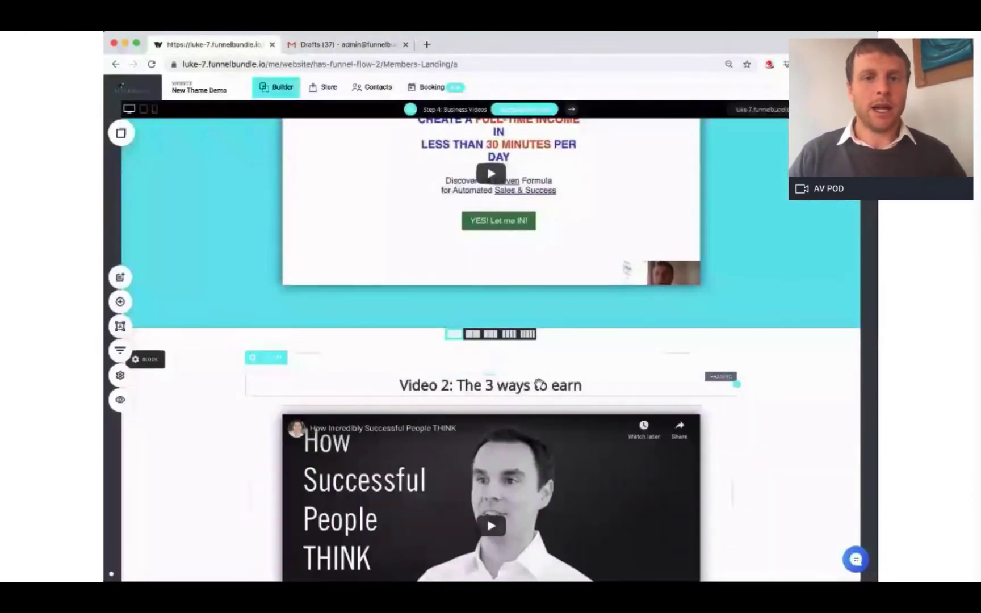
{"action": "scroll", "coordinate": [536, 380], "scroll_direction": "up", "scroll_amount": 3}
{"action": "scroll", "coordinate": [539, 382], "scroll_direction": "down", "scroll_amount": 4}
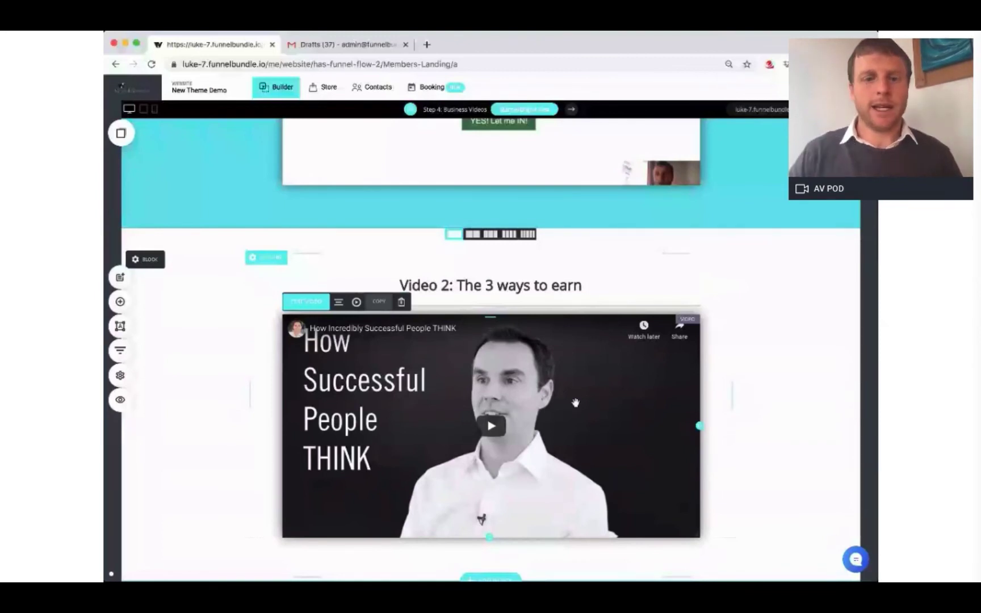
{"action": "left_click", "coordinate": [576, 402]}
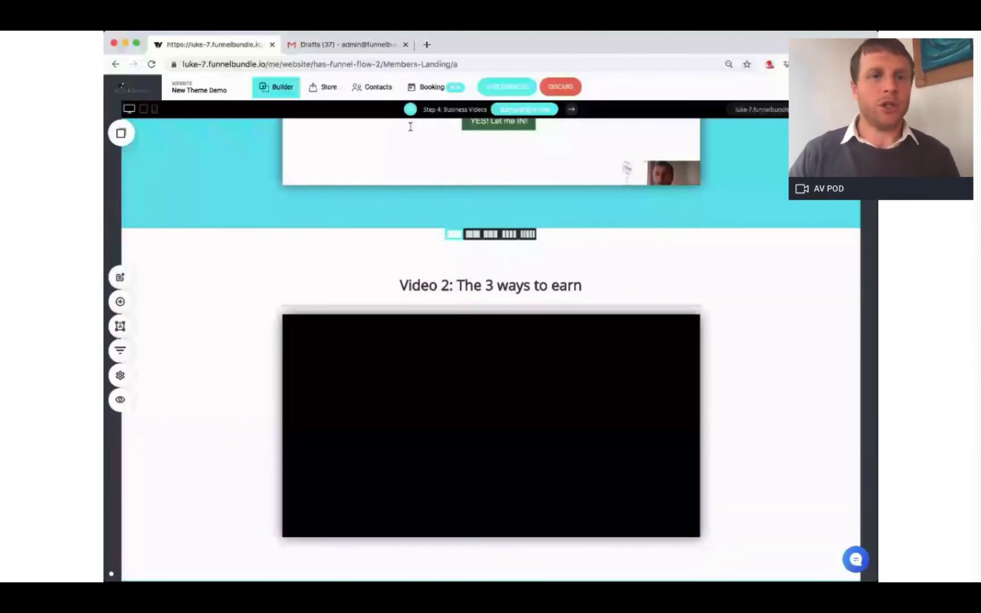
{"action": "key", "text": "ctrl+Tab"}
{"action": "left_click_drag", "start_coordinate": [277, 382], "coordinate": [196, 382]}
{"action": "key", "text": "ctrl+c"}
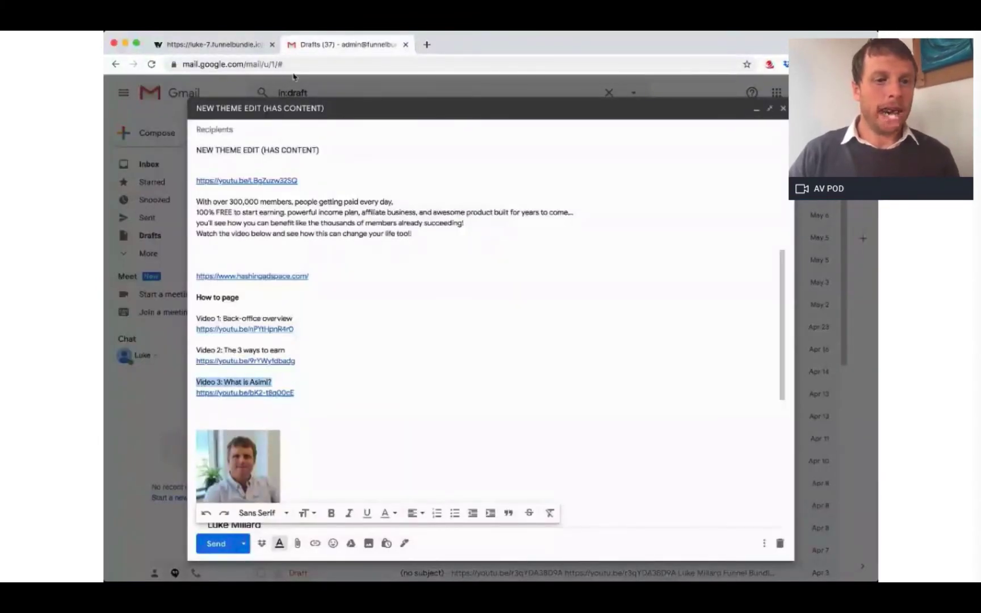
Step: Paste 'Video 3: What is Asimi?' over the Video 3: How to XYZ heading
{"action": "key", "text": "ctrl+shift+Tab"}
{"action": "scroll", "coordinate": [509, 299], "scroll_direction": "down", "scroll_amount": 8}
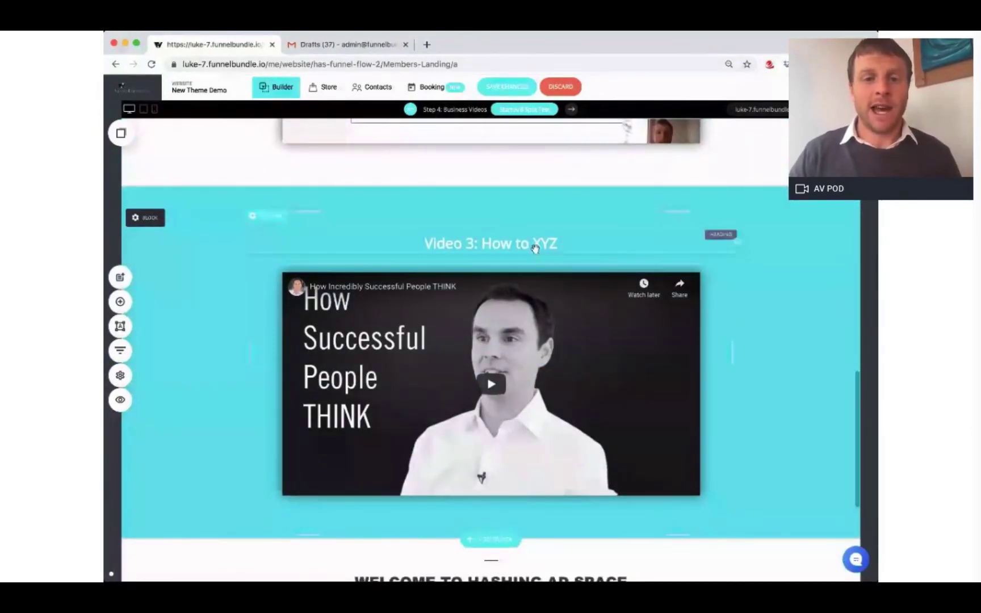
{"action": "left_click", "coordinate": [534, 247]}
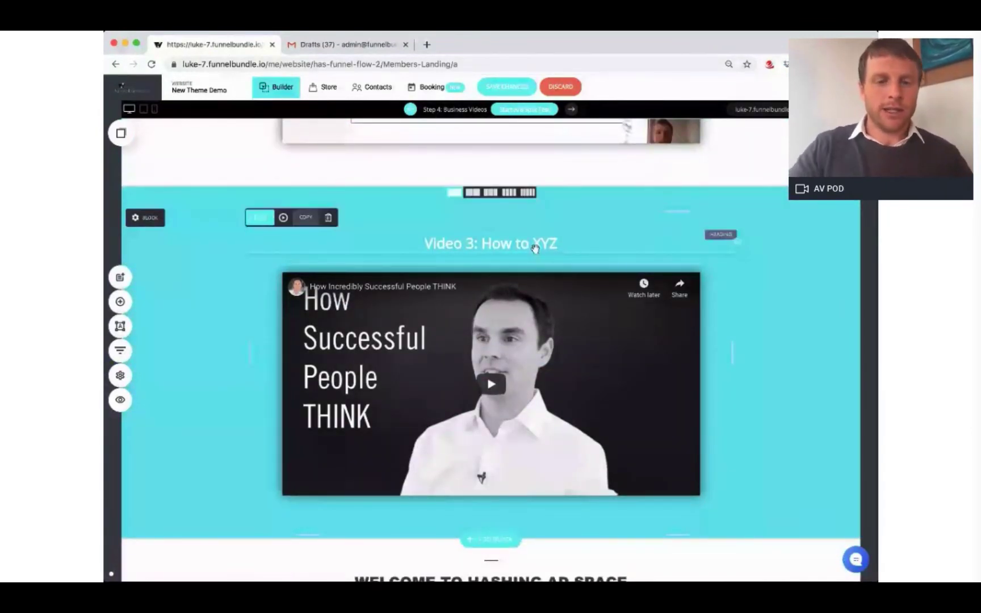
{"action": "left_click", "coordinate": [535, 248]}
{"action": "key", "text": "ctrl+a"}
{"action": "key", "text": "ctrl+v"}
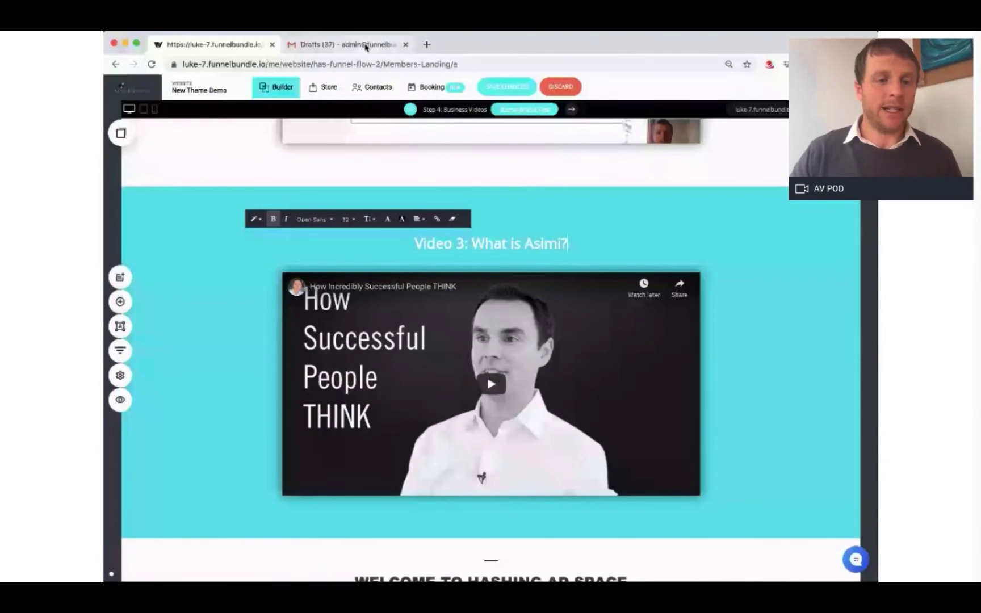
Step: Copy the Video 3 link from the Gmail draft and select the Video 3 embed
{"action": "left_click", "coordinate": [348, 45]}
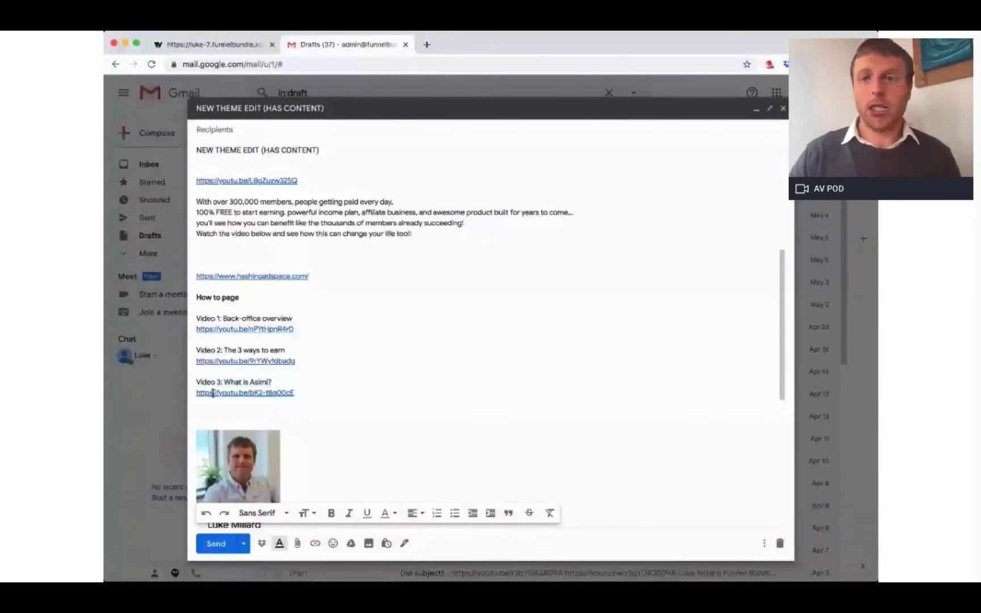
{"action": "left_click_drag", "start_coordinate": [212, 393], "coordinate": [196, 381]}
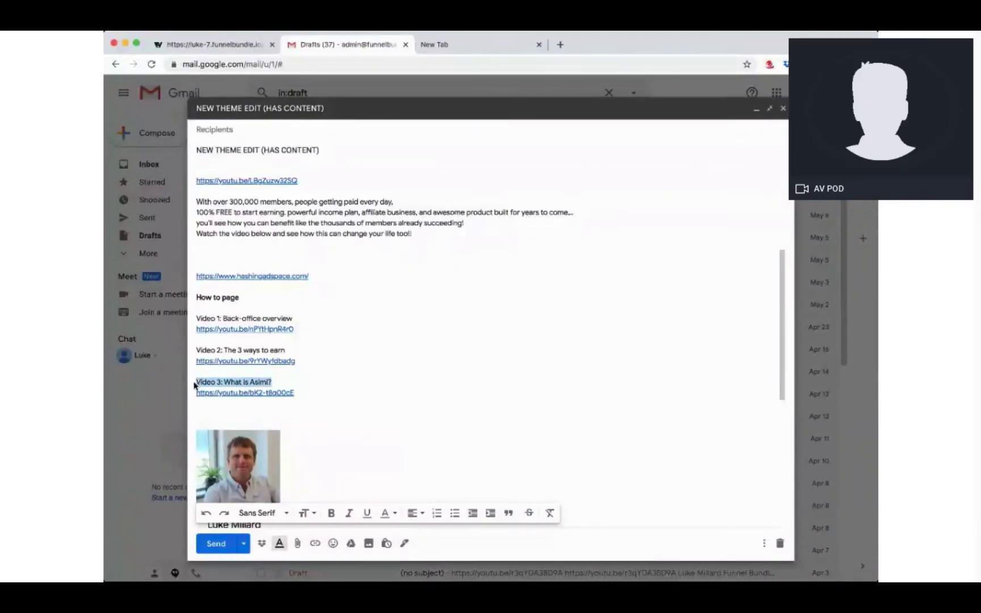
{"action": "left_click_drag", "start_coordinate": [303, 386], "coordinate": [196, 394]}
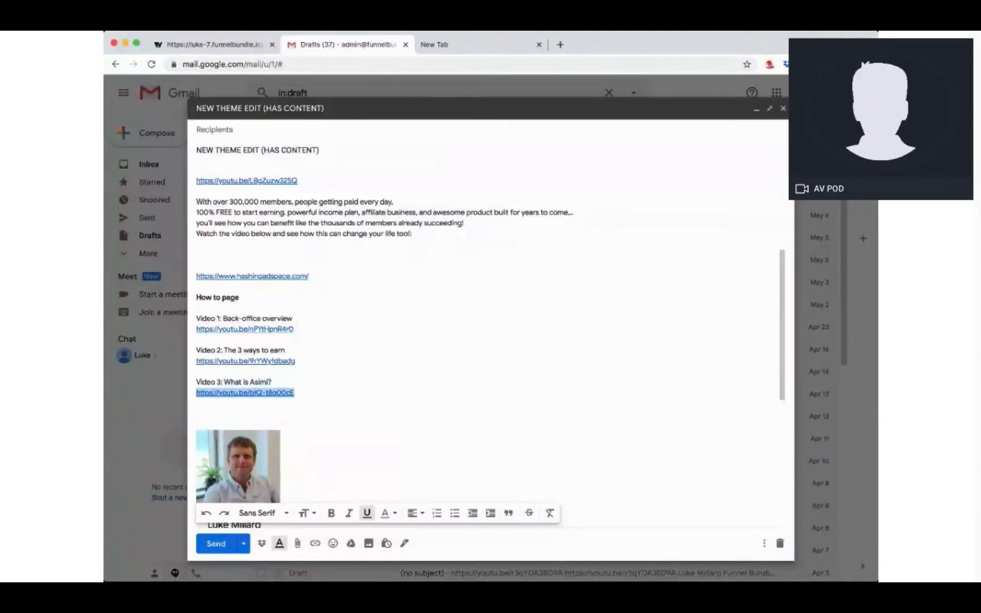
{"action": "left_click", "coordinate": [228, 45]}
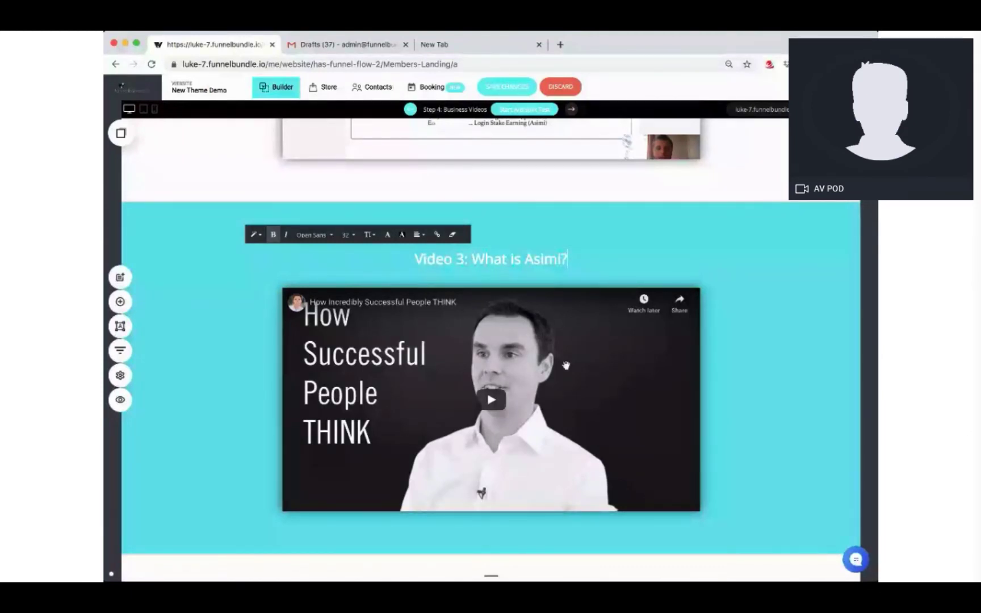
{"action": "left_click", "coordinate": [566, 365]}
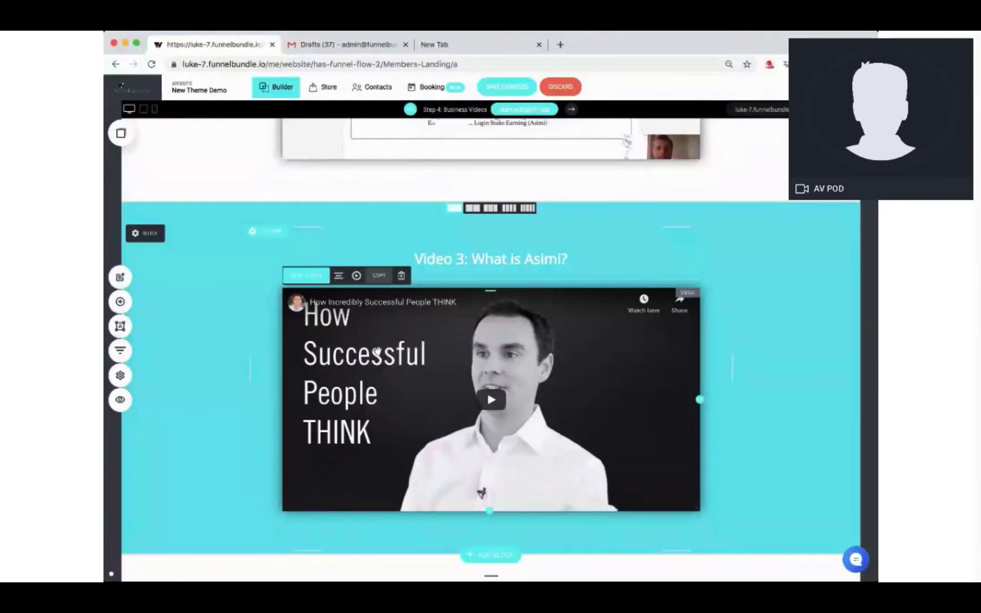
Step: Set Video 3's source to the 'Asimi: What is Asimi?' link and review the finished page
{"action": "left_click", "coordinate": [307, 276]}
{"action": "key", "text": "super+v"}
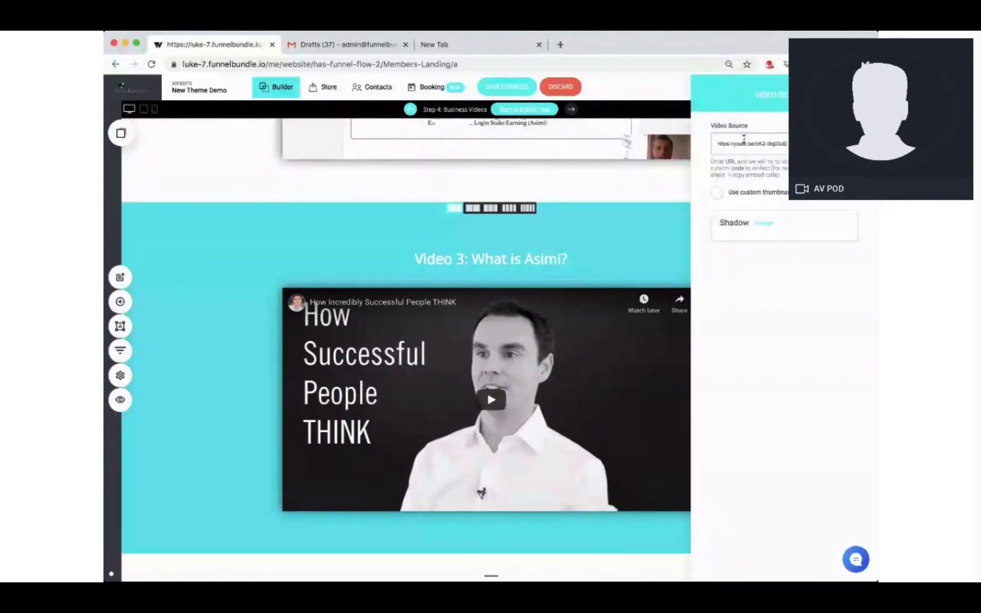
{"action": "left_click", "coordinate": [653, 234]}
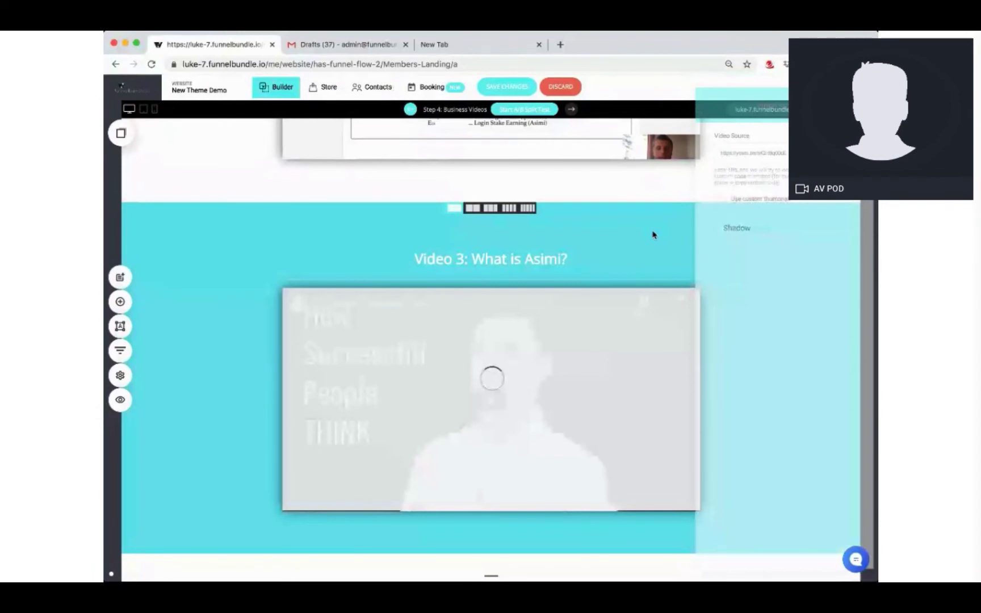
{"action": "scroll", "coordinate": [754, 369], "scroll_direction": "down", "scroll_amount": 4}
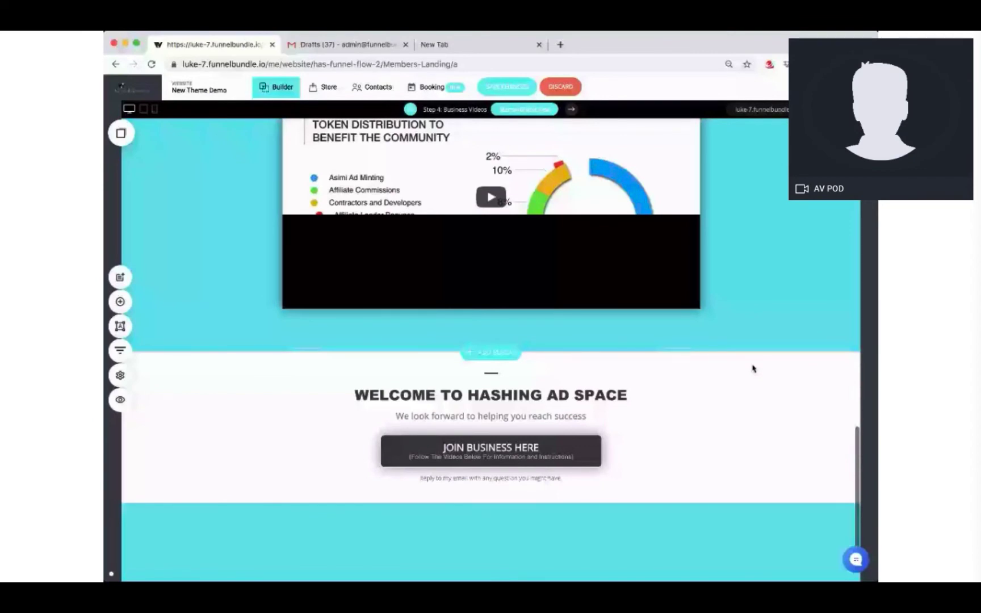
{"action": "scroll", "coordinate": [479, 269], "scroll_direction": "up", "scroll_amount": 10}
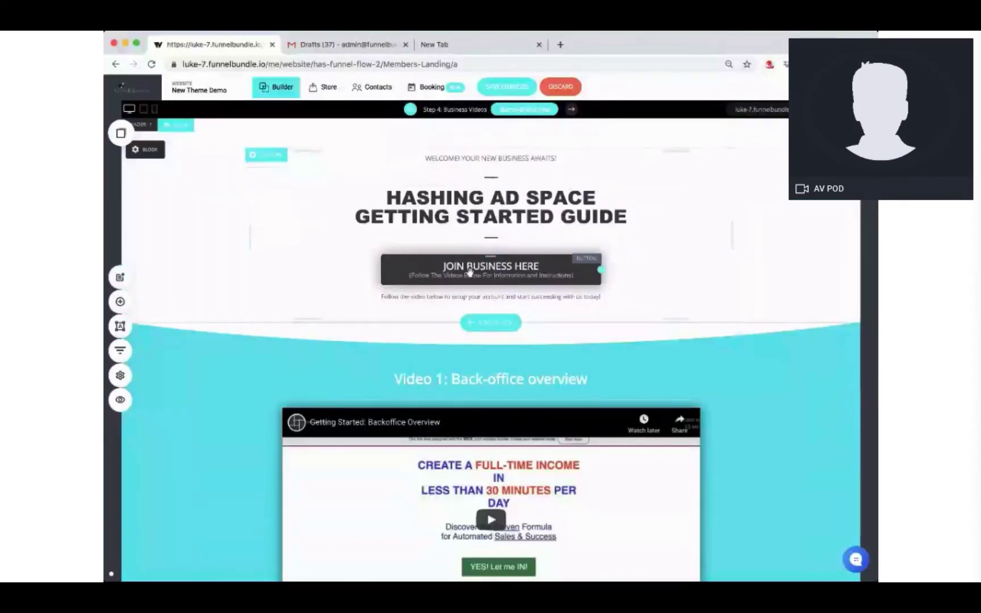
{"action": "scroll", "coordinate": [502, 285], "scroll_direction": "down", "scroll_amount": 8}
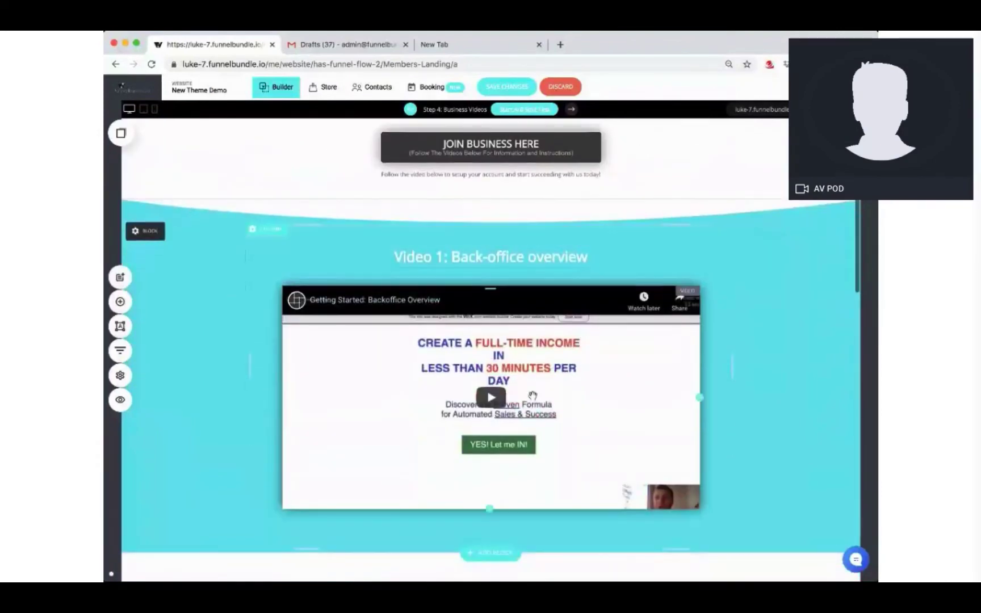
{"action": "scroll", "coordinate": [533, 396], "scroll_direction": "down", "scroll_amount": 8}
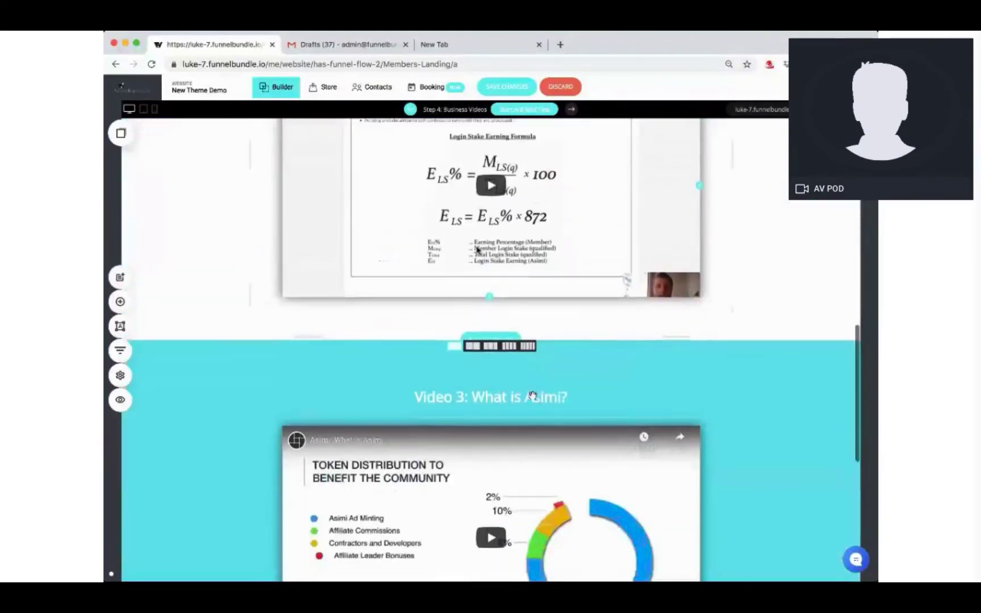
{"action": "scroll", "coordinate": [532, 396], "scroll_direction": "down", "scroll_amount": 4}
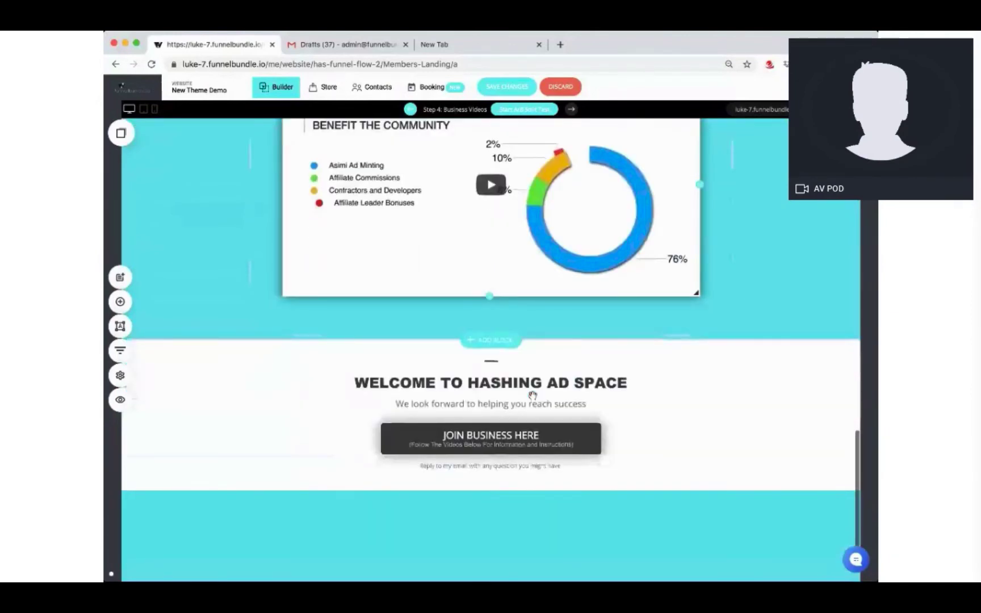
{"action": "scroll", "coordinate": [516, 405], "scroll_direction": "down", "scroll_amount": 1}
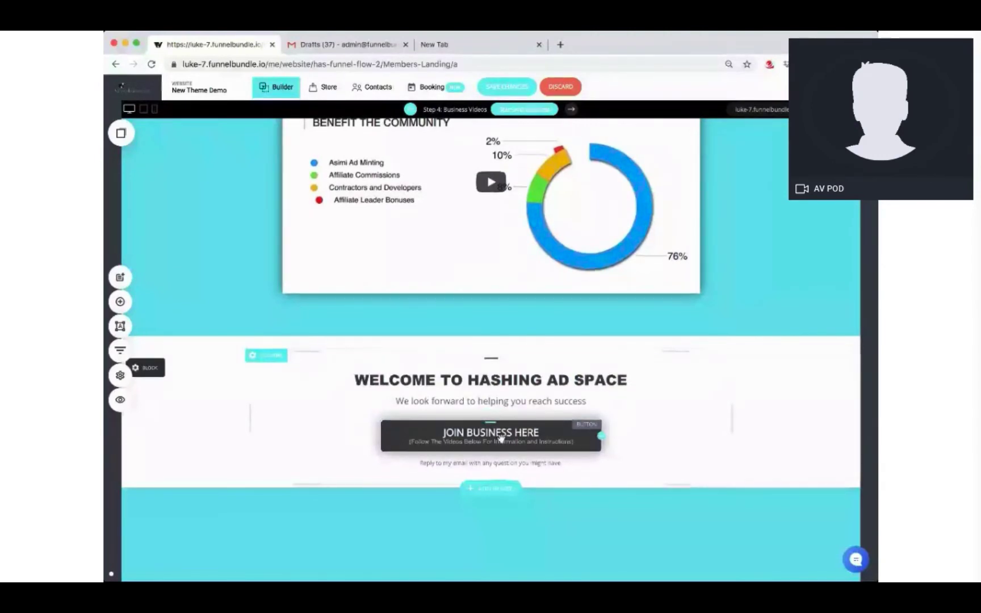
{"action": "scroll", "coordinate": [502, 437], "scroll_direction": "up", "scroll_amount": 7}
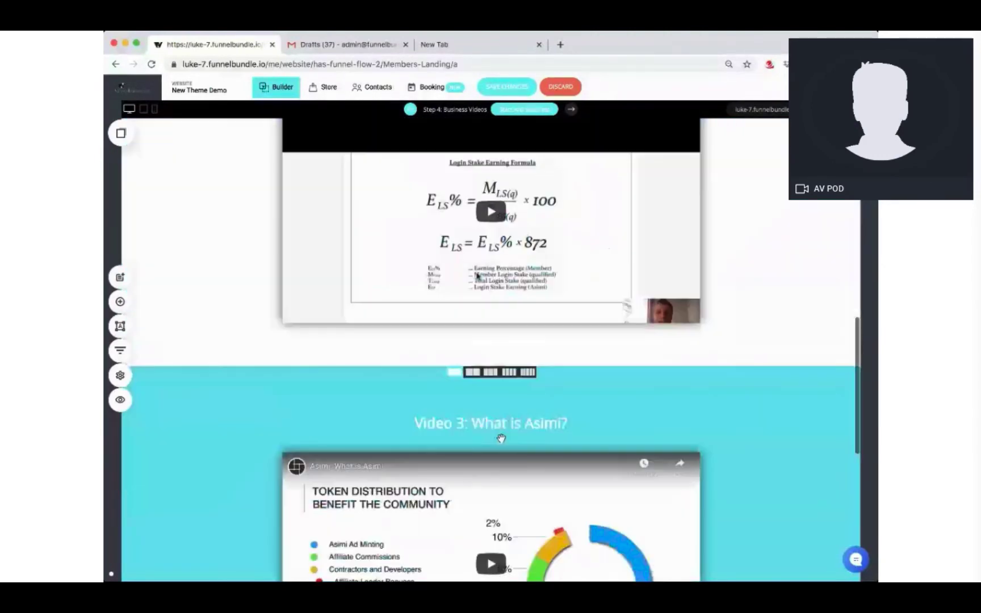
{"action": "scroll", "coordinate": [502, 438], "scroll_direction": "up", "scroll_amount": 10}
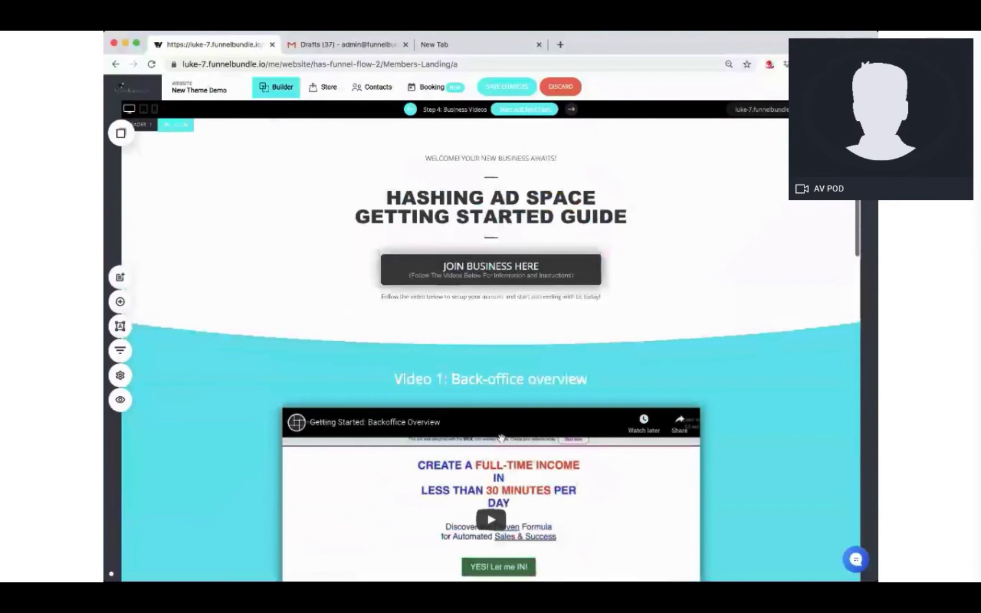
{"action": "left_click", "coordinate": [120, 351]}
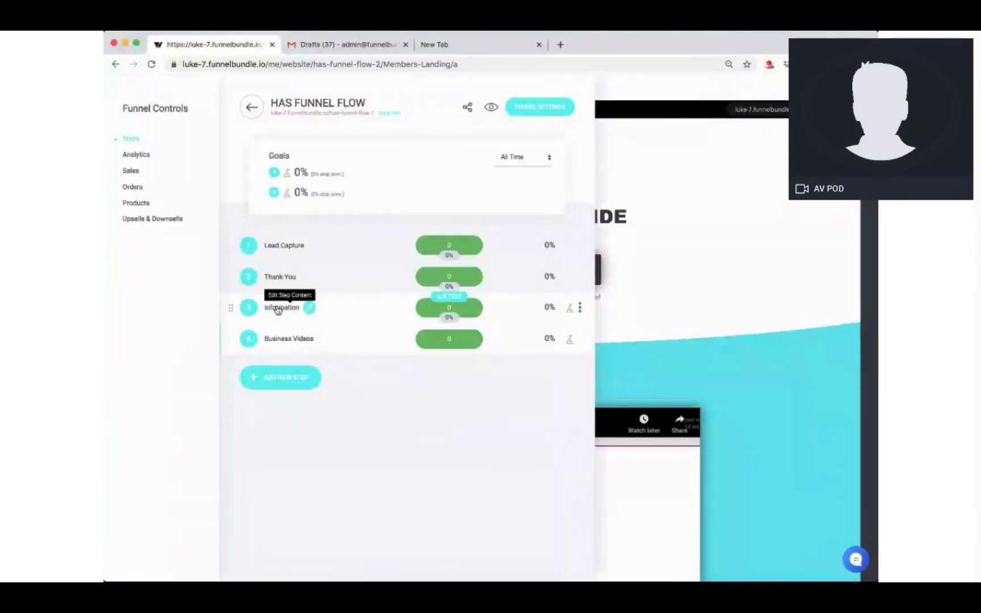
{"action": "left_click", "coordinate": [279, 309]}
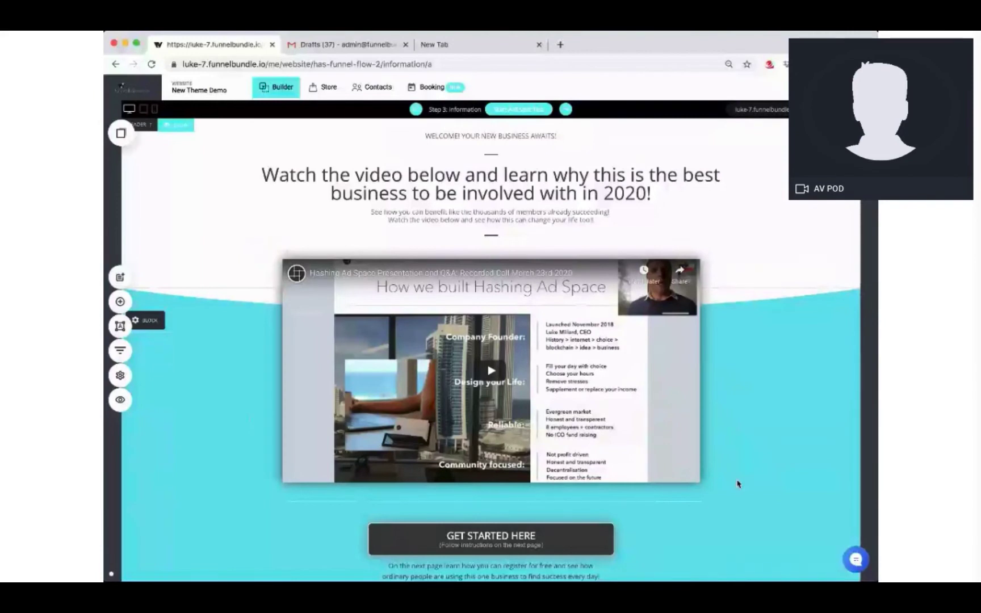
{"action": "scroll", "coordinate": [737, 484], "scroll_direction": "down", "scroll_amount": 2}
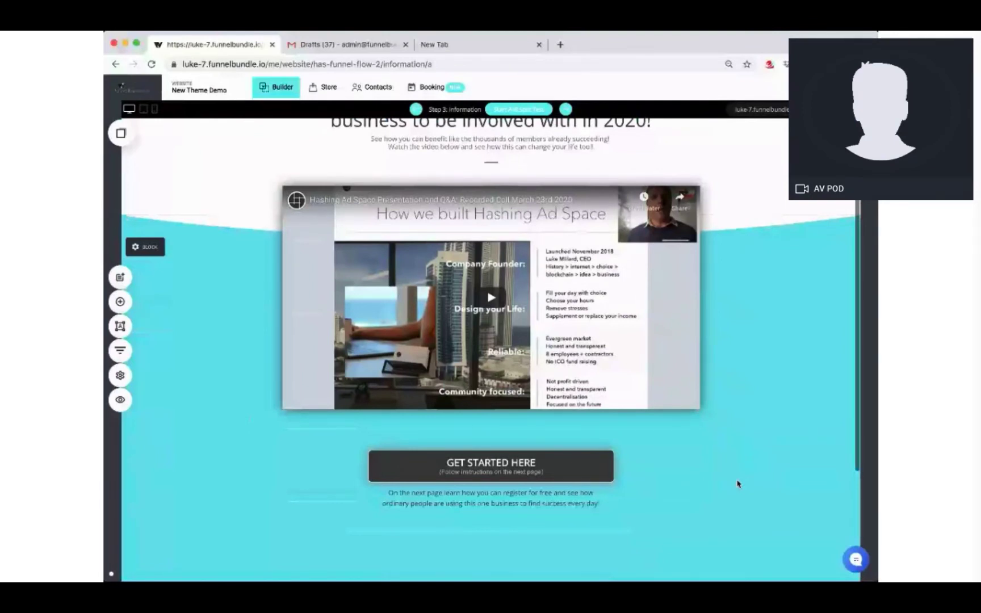
{"action": "scroll", "coordinate": [738, 484], "scroll_direction": "up", "scroll_amount": 2}
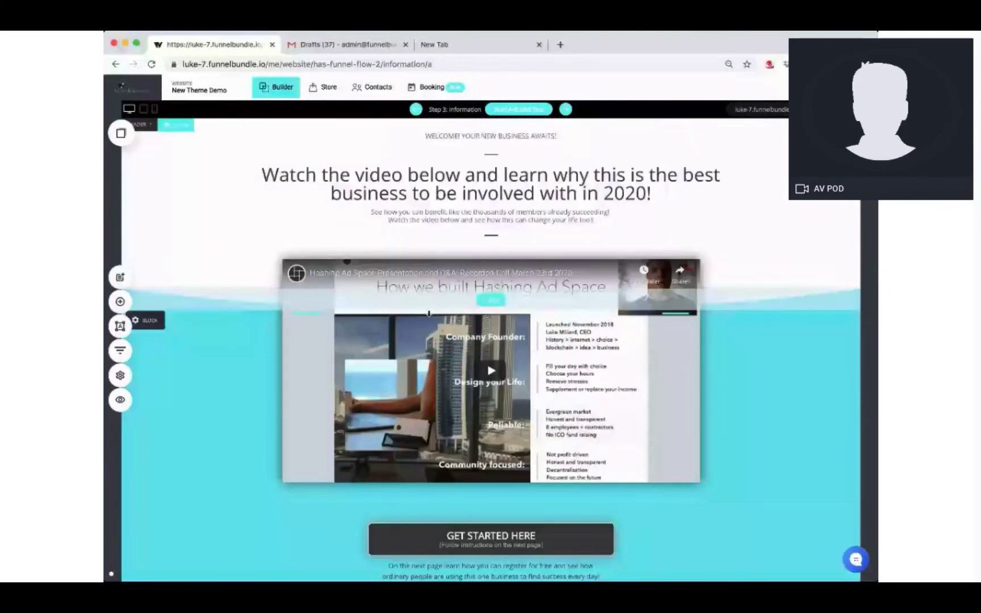
{"action": "left_click", "coordinate": [171, 323]}
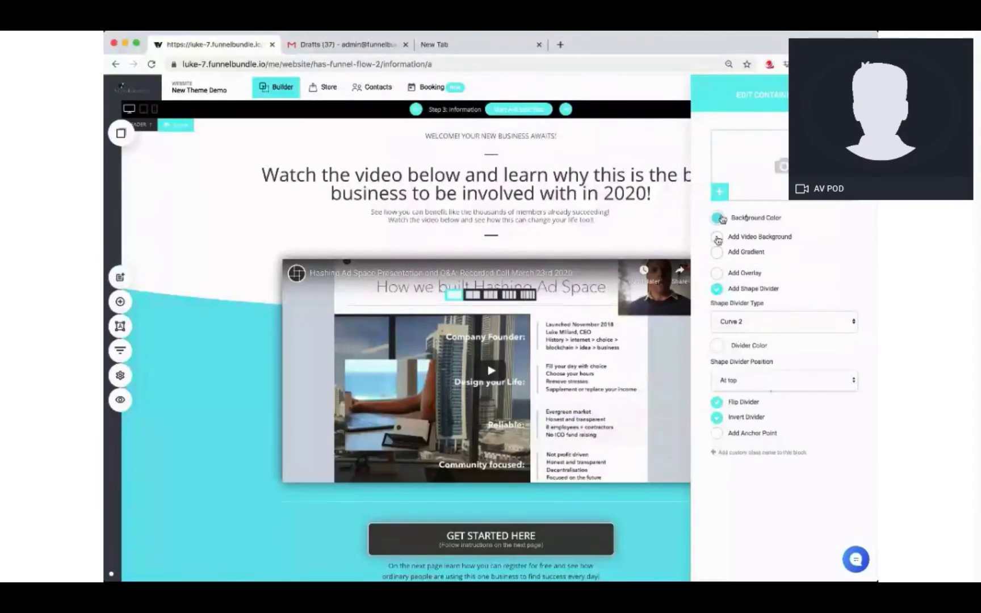
{"action": "left_click", "coordinate": [718, 218]}
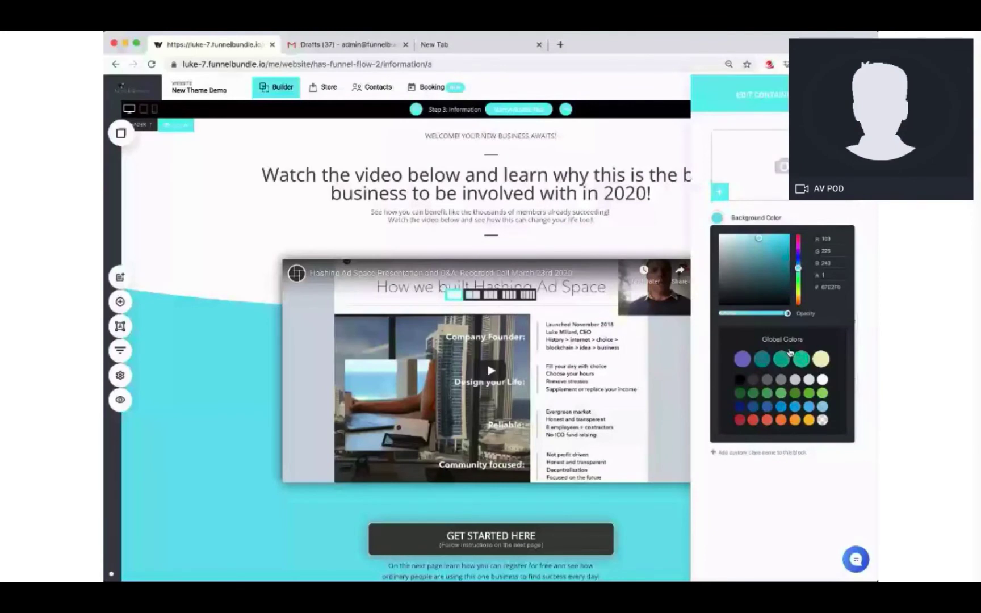
{"action": "left_click", "coordinate": [798, 248]}
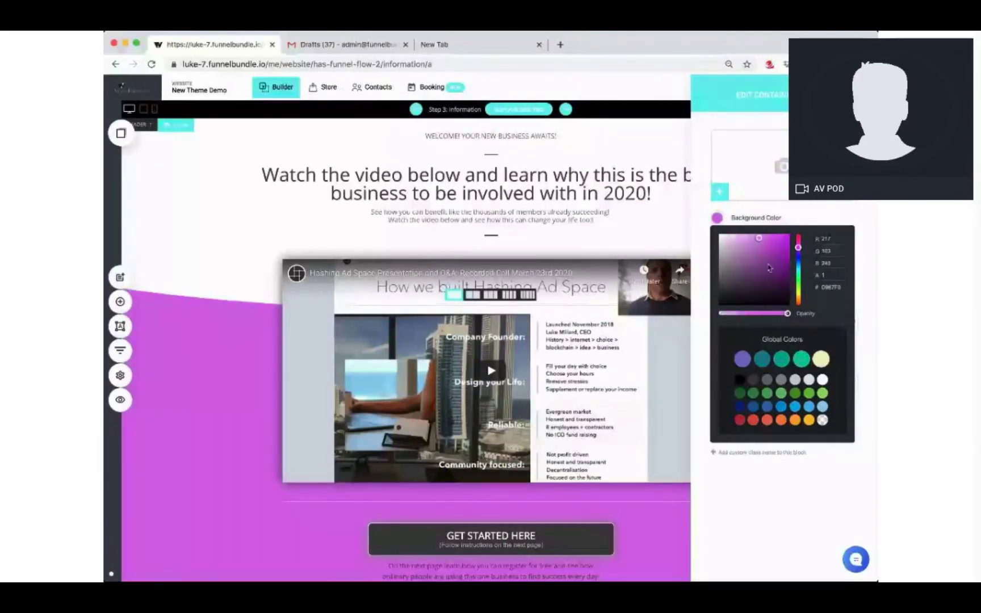
{"action": "left_click", "coordinate": [799, 306]}
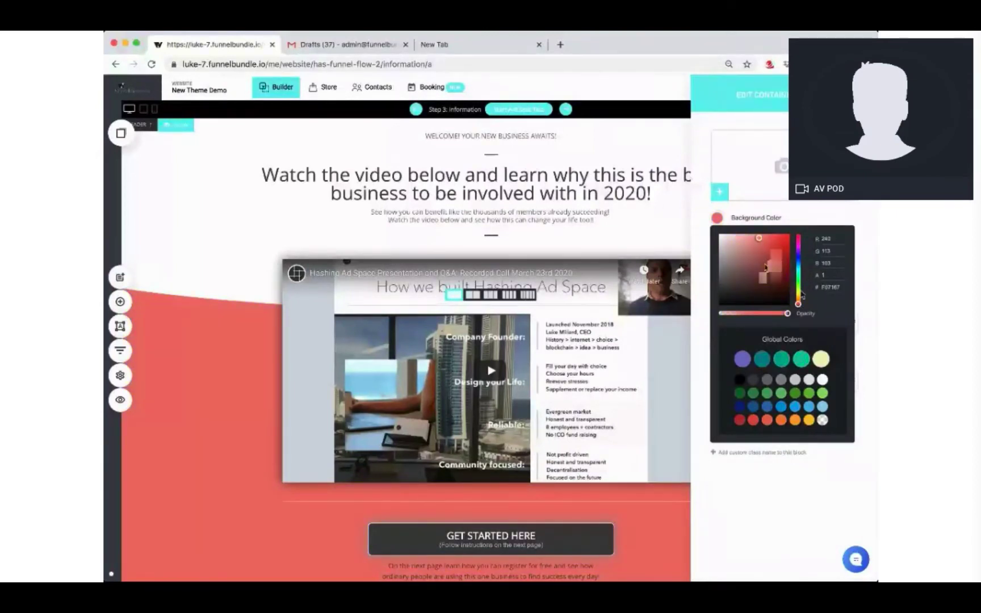
{"action": "left_click", "coordinate": [798, 294]}
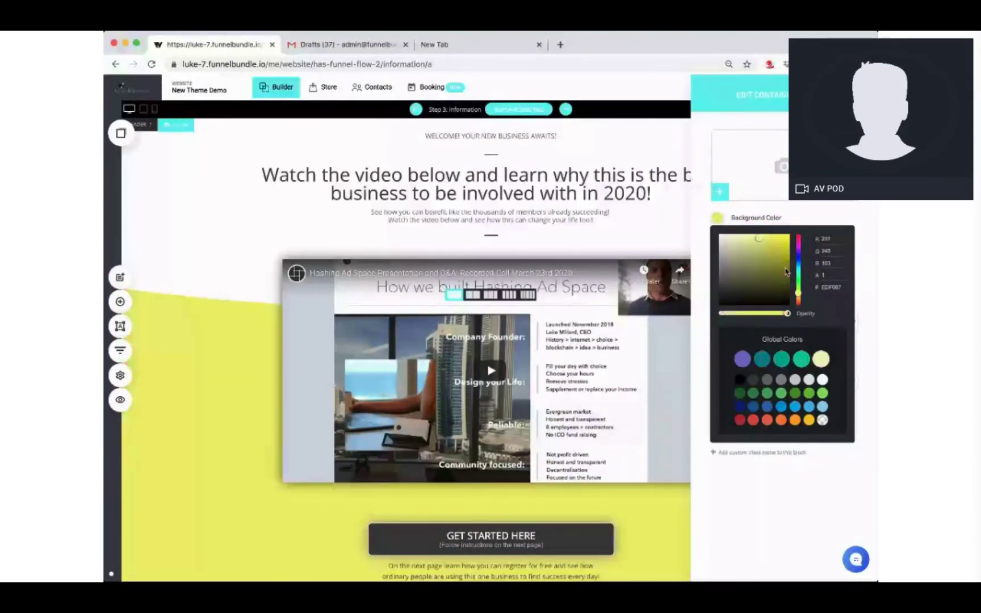
{"action": "left_click", "coordinate": [748, 267]}
{"action": "left_click", "coordinate": [746, 234]}
{"action": "left_click_drag", "start_coordinate": [746, 218], "coordinate": [729, 225]}
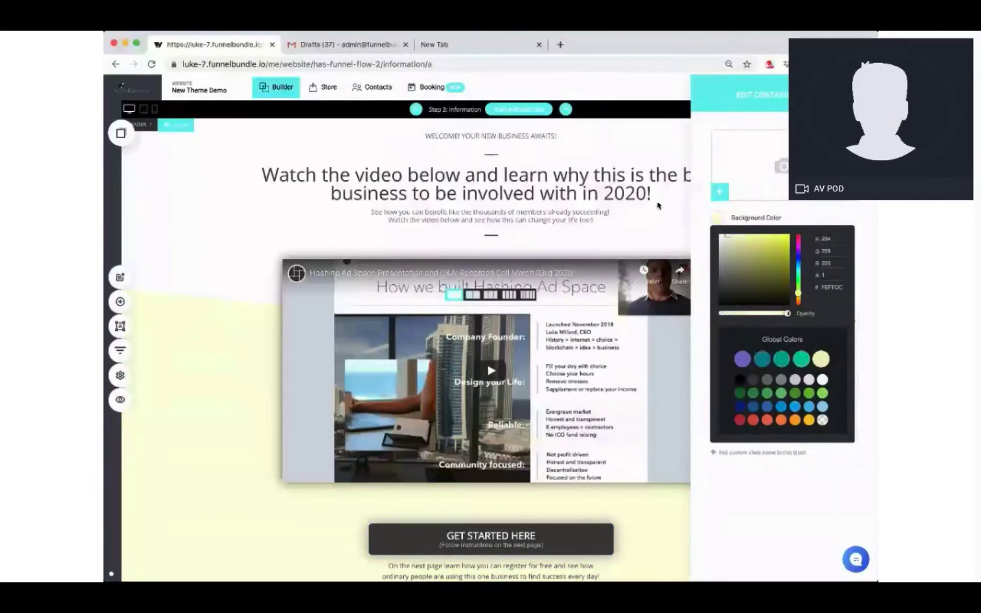
{"action": "left_click", "coordinate": [195, 230]}
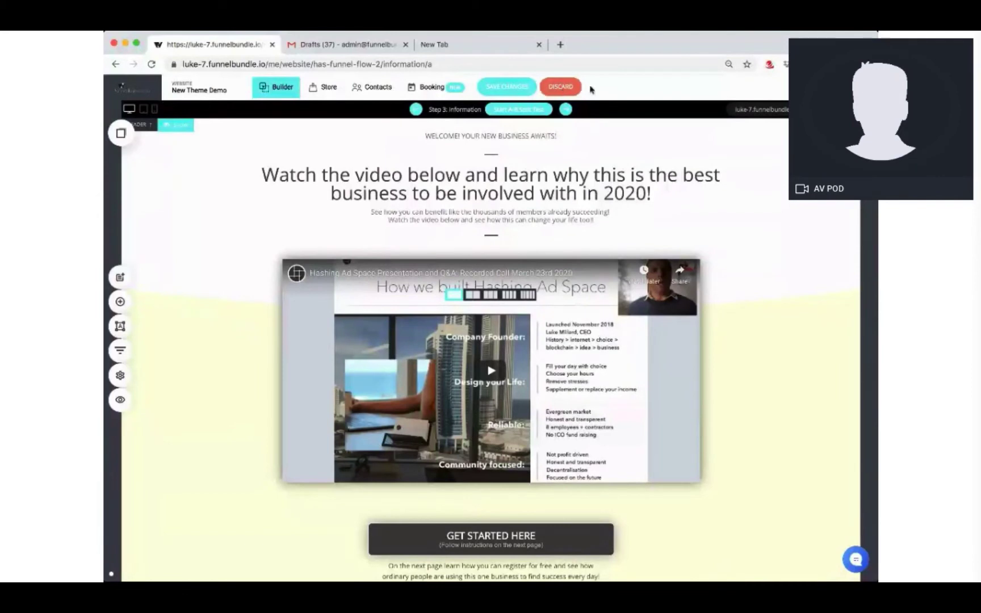
{"action": "left_click", "coordinate": [558, 87]}
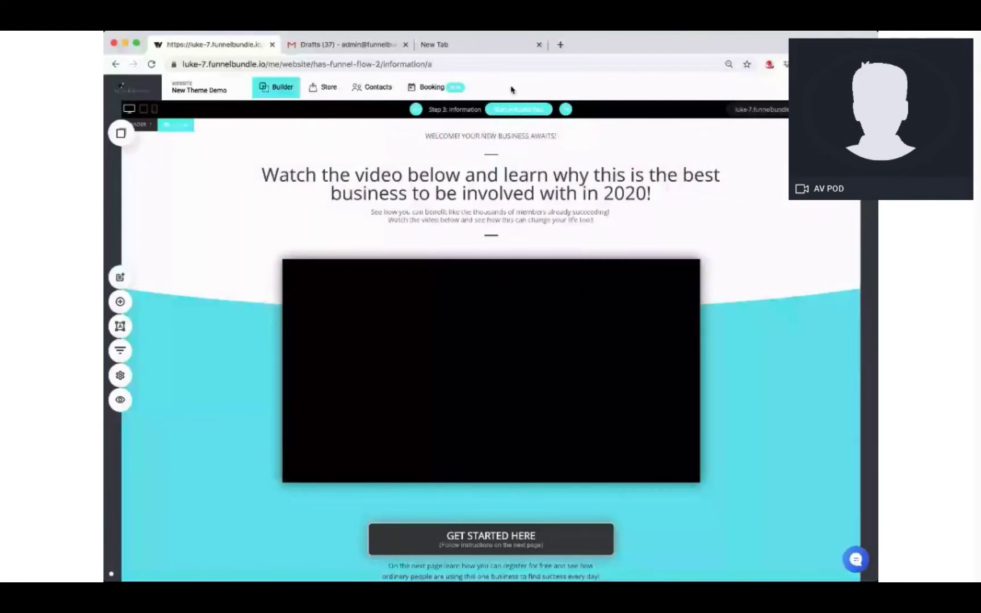
Step: Open the Lead Capture step's header container settings from Funnel Controls
{"action": "left_click", "coordinate": [120, 350]}
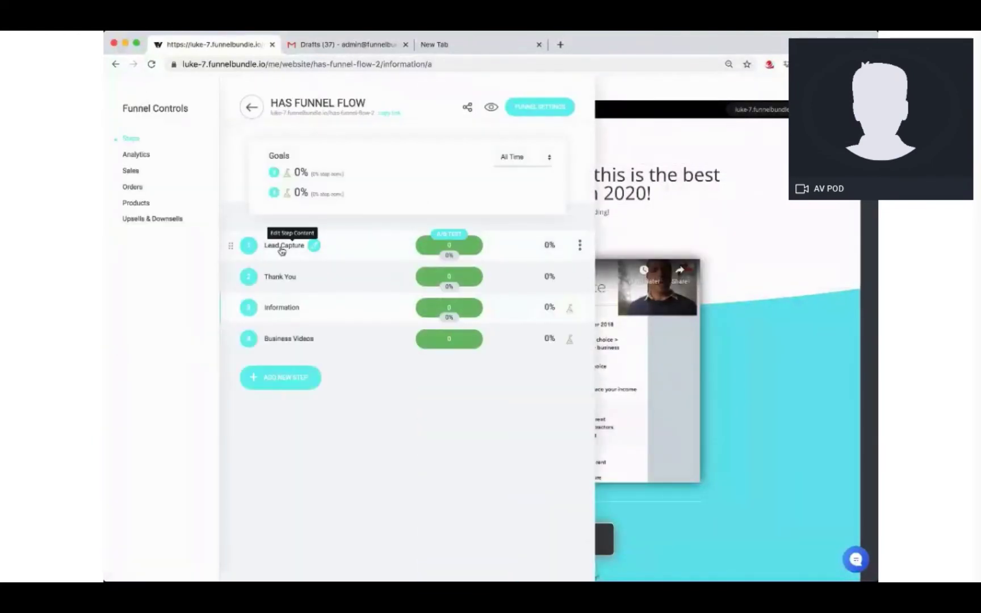
{"action": "left_click", "coordinate": [281, 251]}
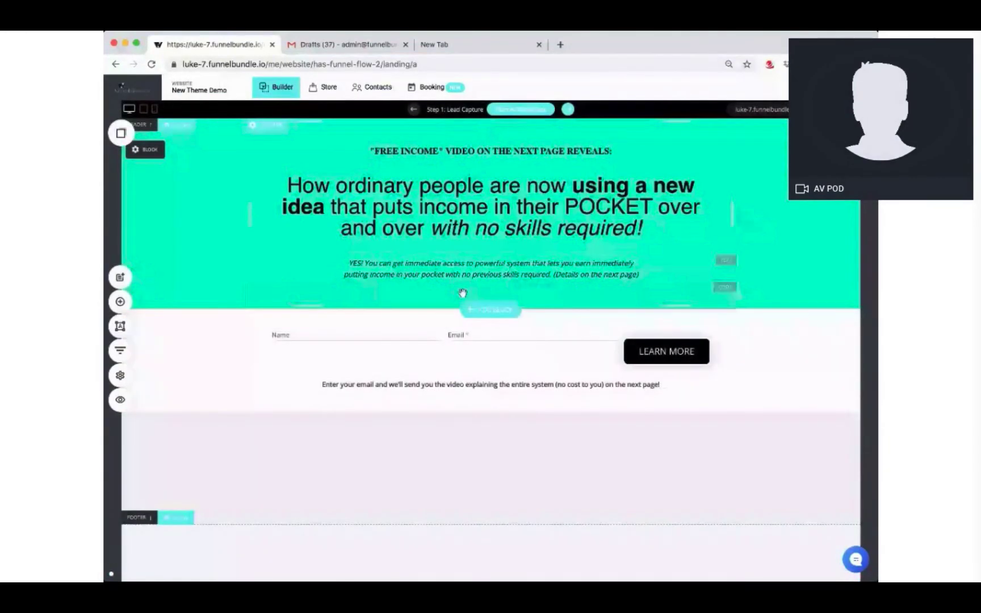
{"action": "left_click", "coordinate": [164, 151]}
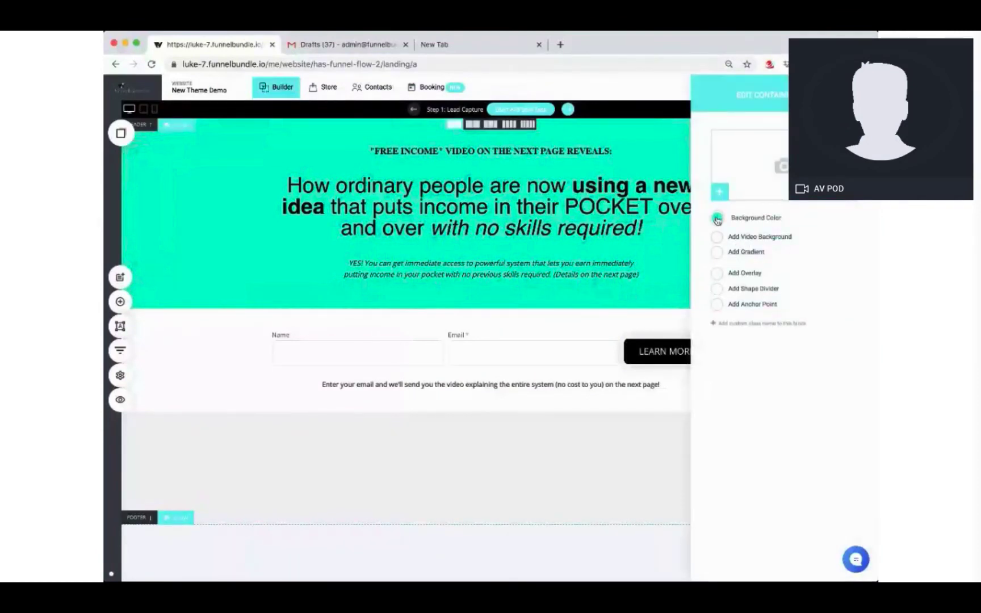
Step: Set the header's background colour to pale yellow FEFFA8
{"action": "left_click", "coordinate": [718, 220]}
{"action": "left_click", "coordinate": [824, 380]}
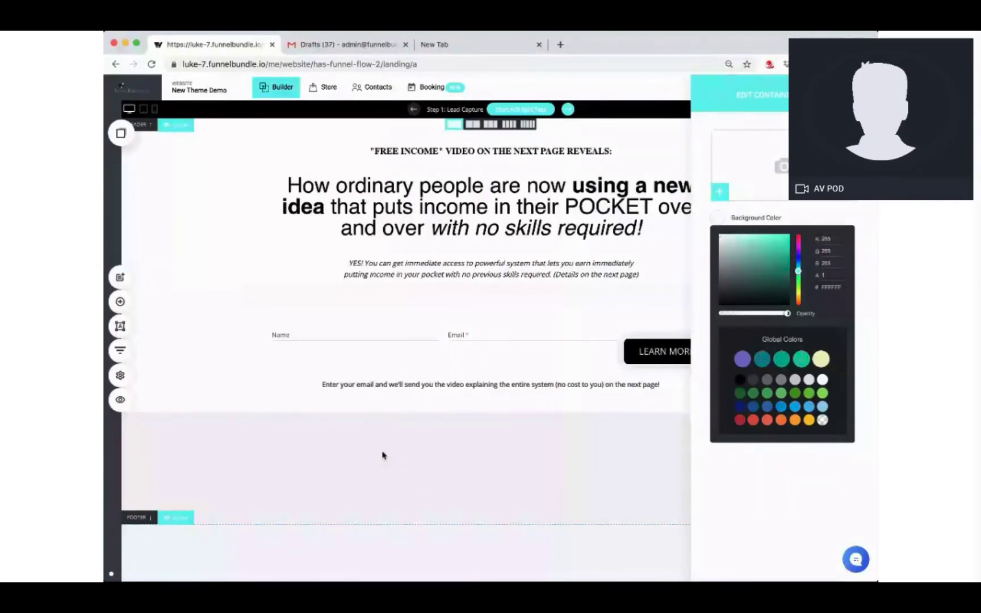
{"action": "left_click", "coordinate": [799, 294]}
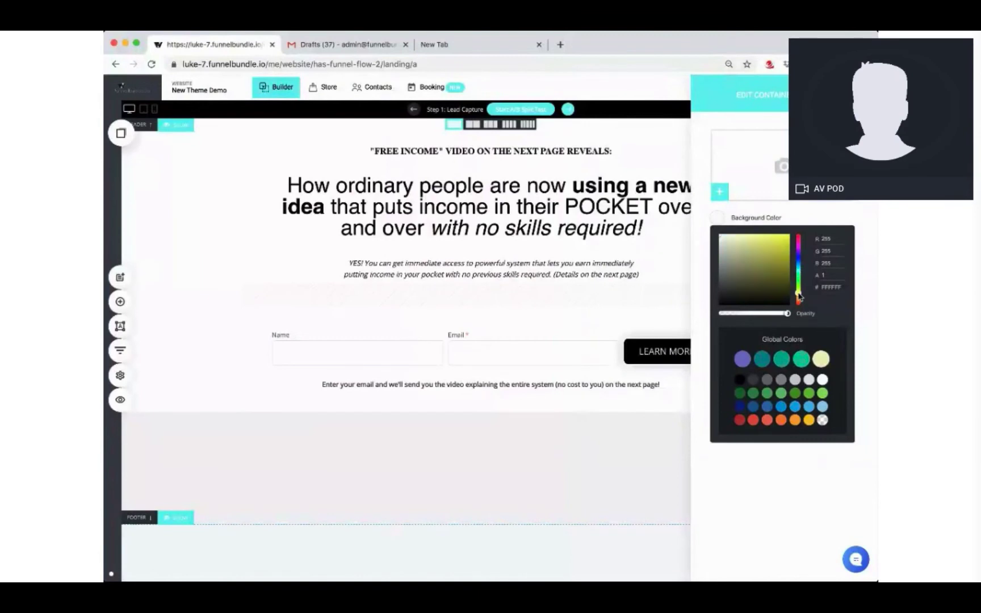
{"action": "left_click", "coordinate": [798, 289]}
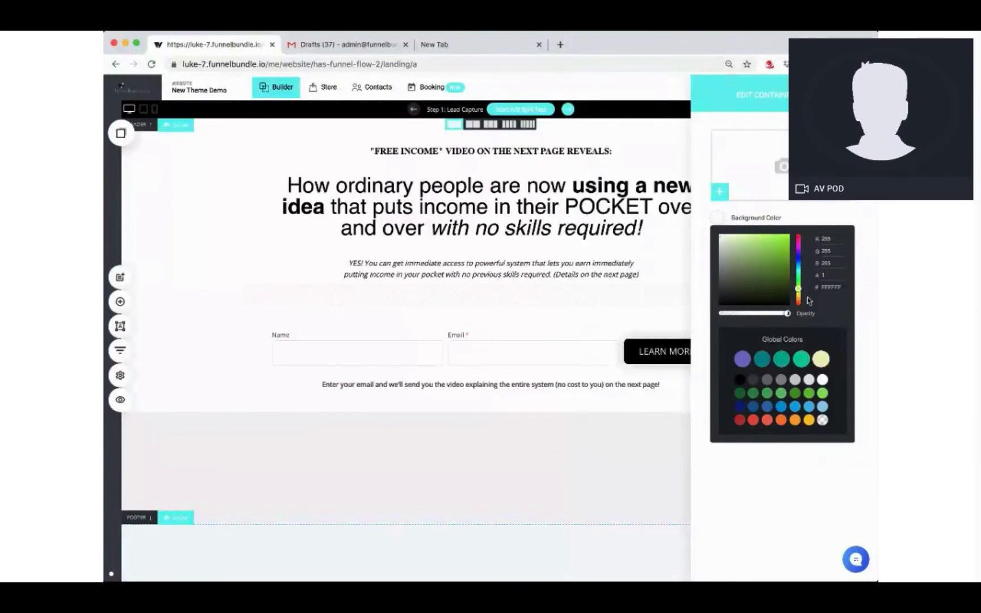
{"action": "left_click", "coordinate": [806, 421]}
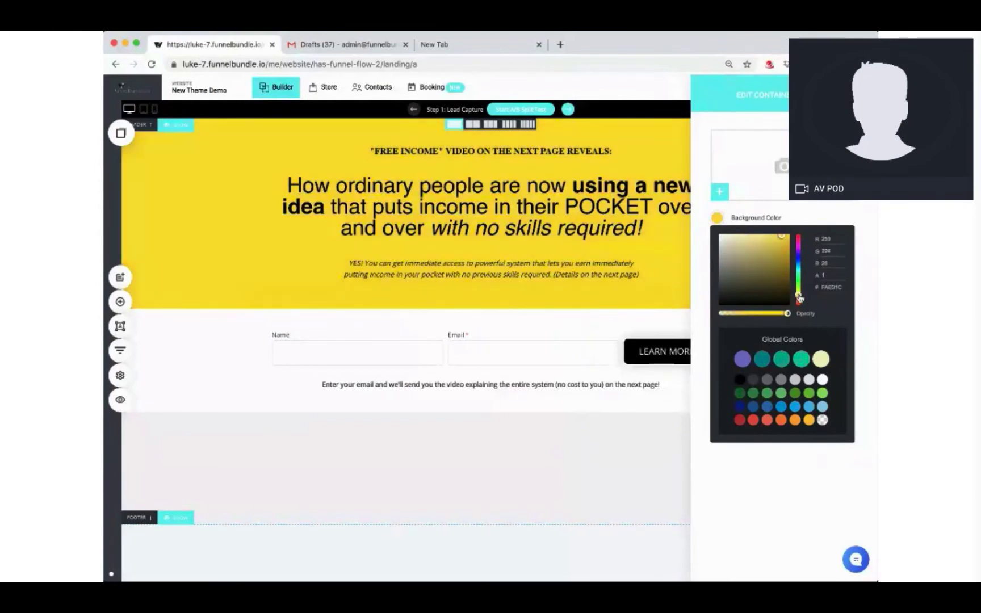
{"action": "left_click", "coordinate": [799, 294]}
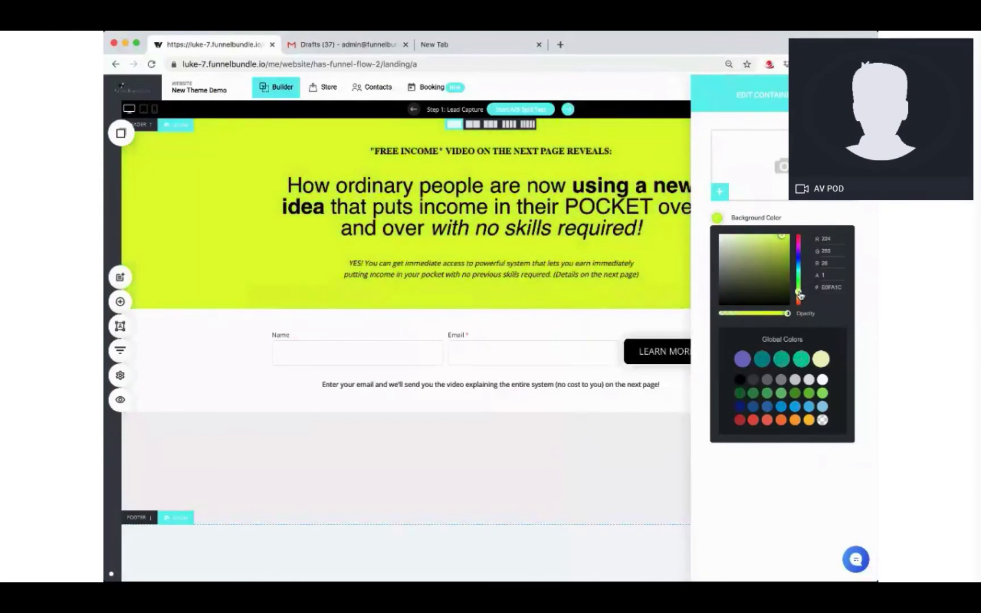
{"action": "left_click", "coordinate": [799, 293]}
{"action": "left_click", "coordinate": [783, 241]}
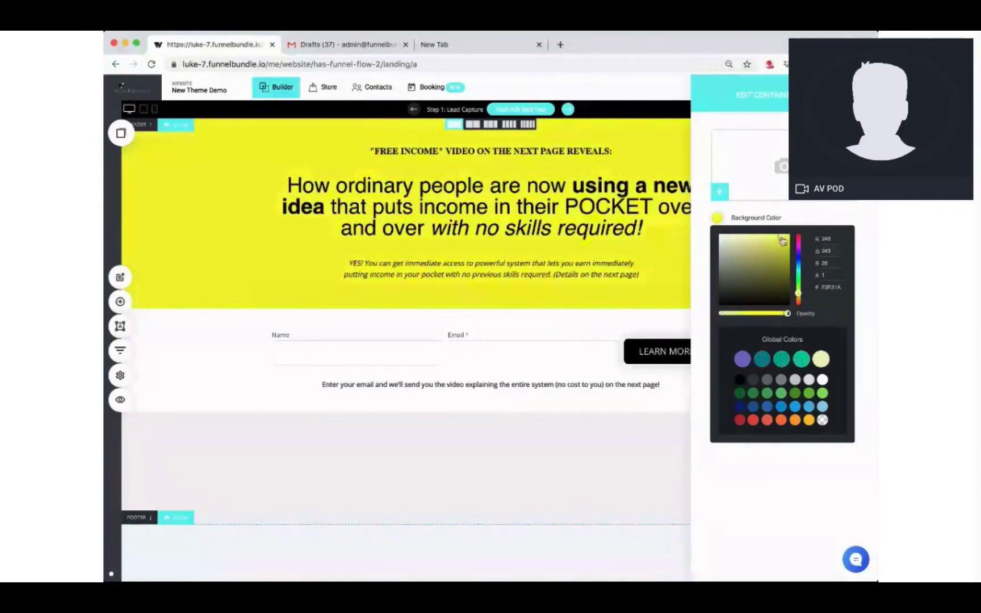
{"action": "left_click", "coordinate": [744, 235]}
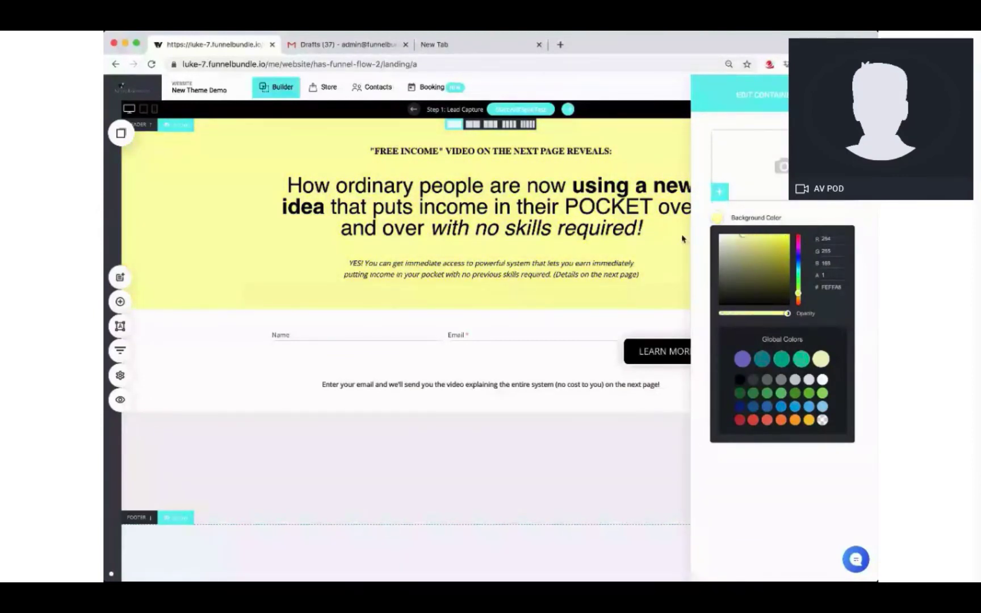
{"action": "left_click", "coordinate": [199, 250]}
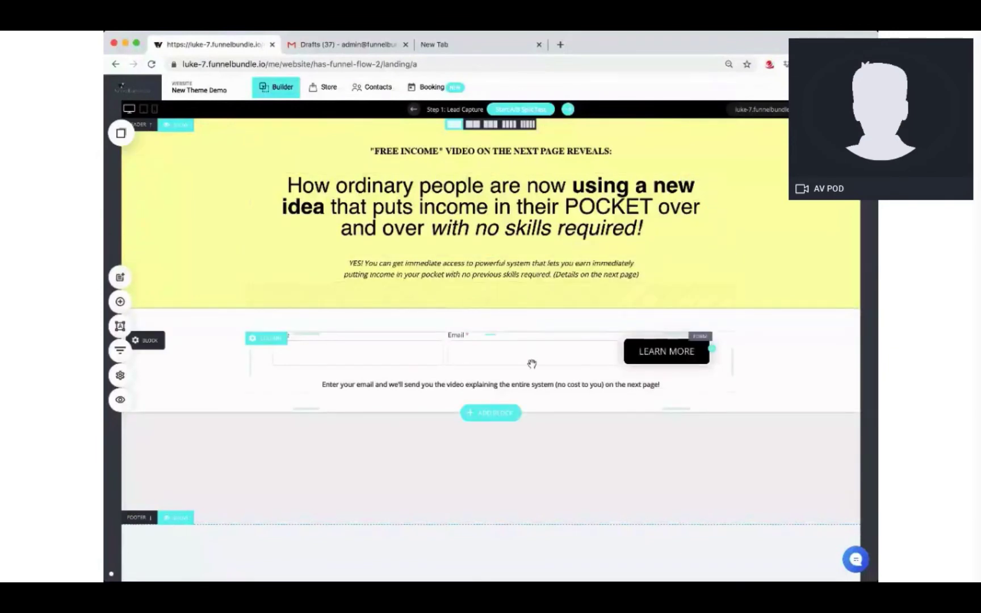
{"action": "left_click", "coordinate": [469, 355]}
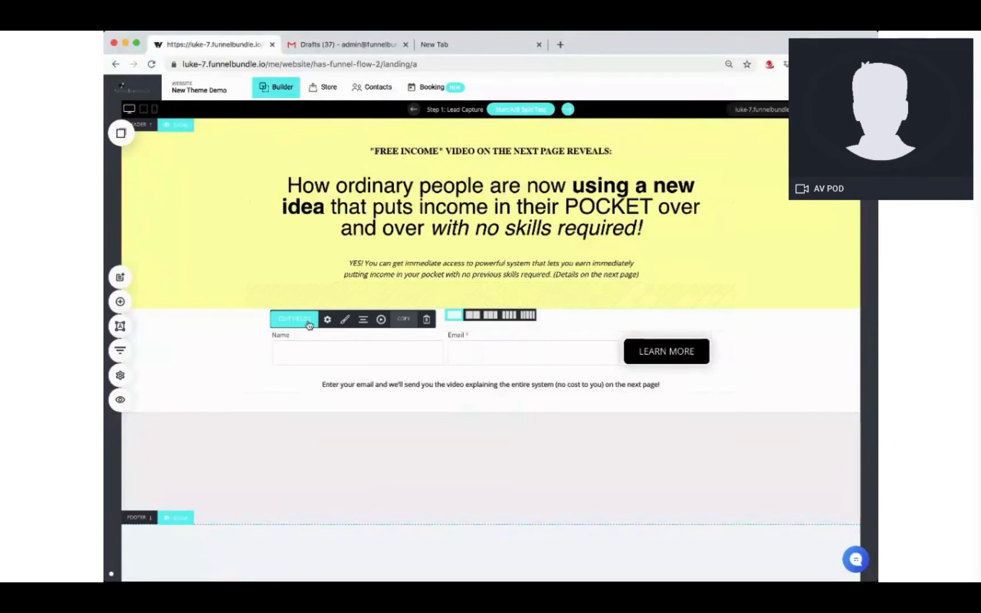
{"action": "left_click", "coordinate": [327, 319]}
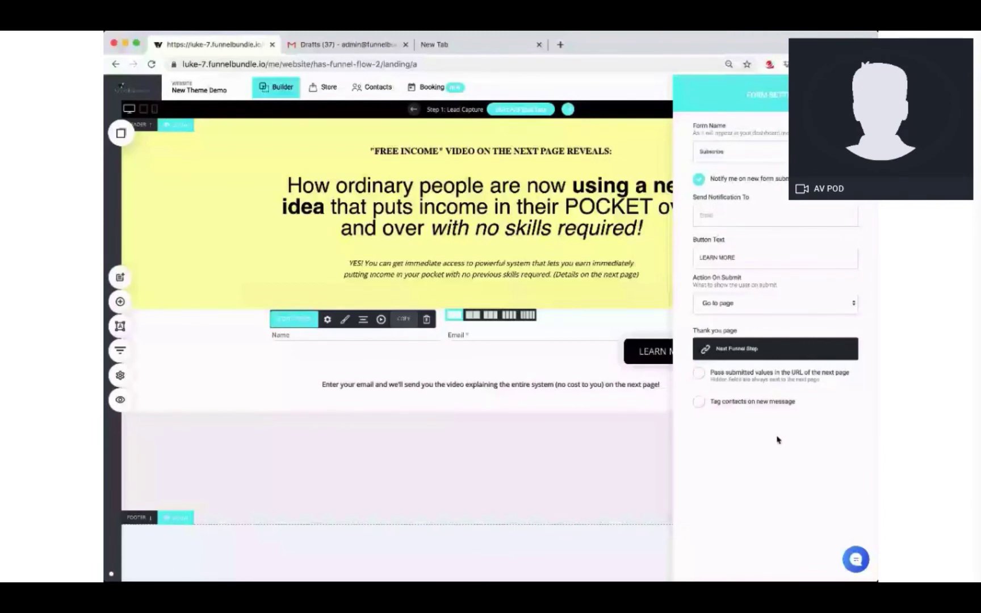
{"action": "left_click", "coordinate": [599, 321]}
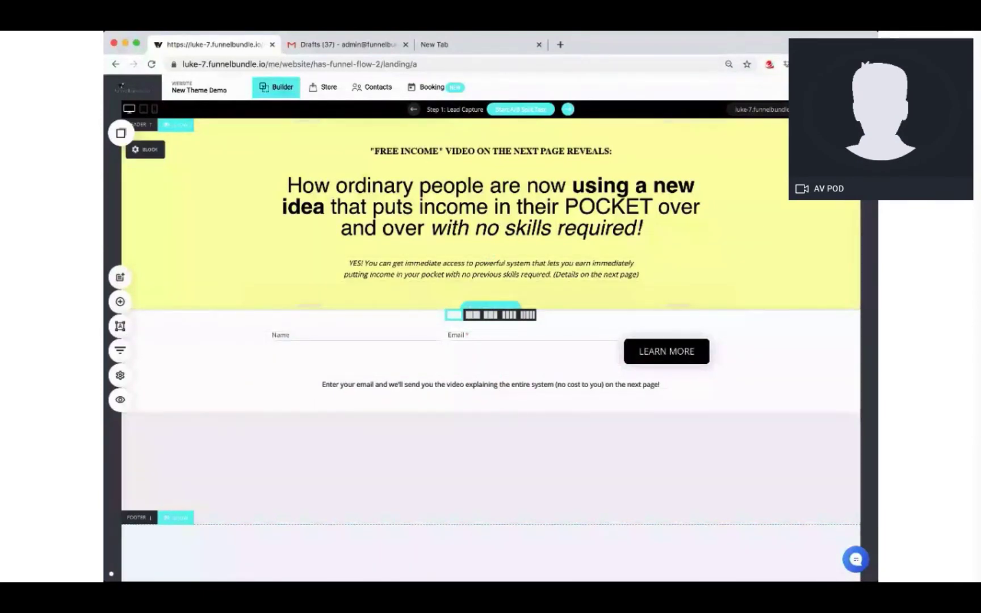
Step: Open the live funnel and submit a test email address in the signup form
{"action": "left_click", "coordinate": [768, 112]}
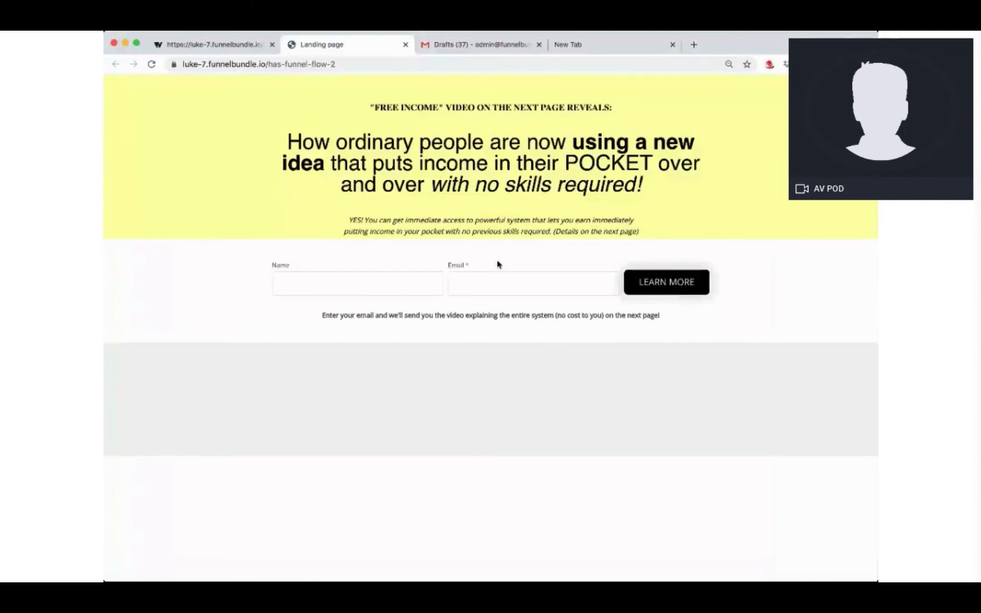
{"action": "left_click", "coordinate": [340, 64]}
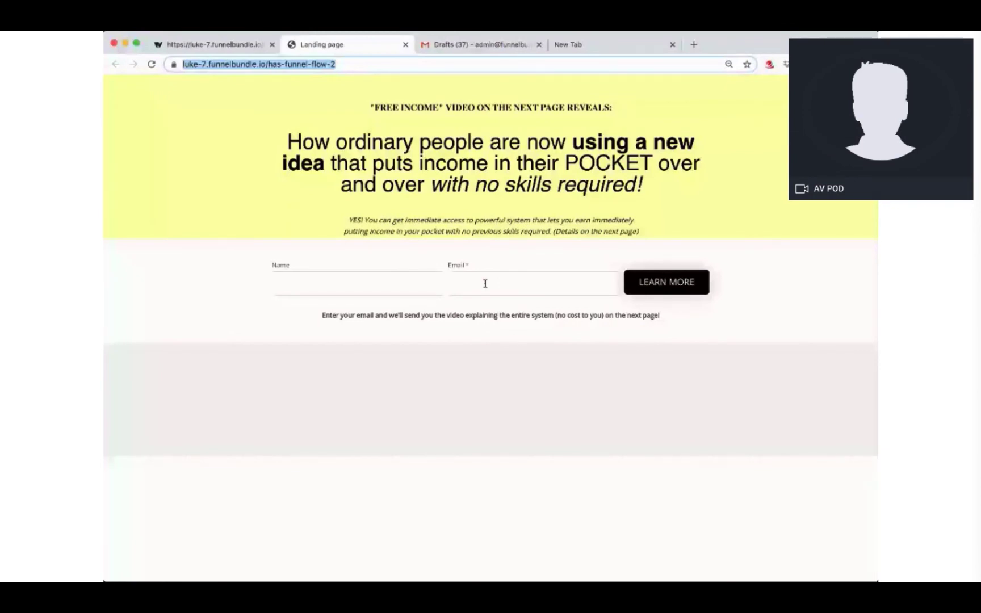
{"action": "left_click", "coordinate": [469, 276]}
{"action": "type", "text": "a"}
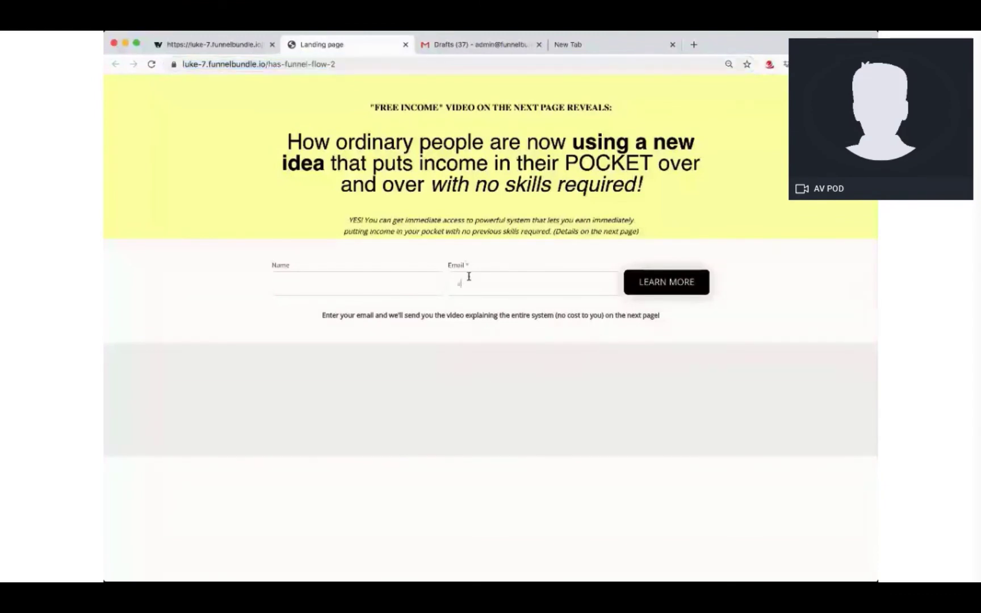
{"action": "key", "text": "Return"}
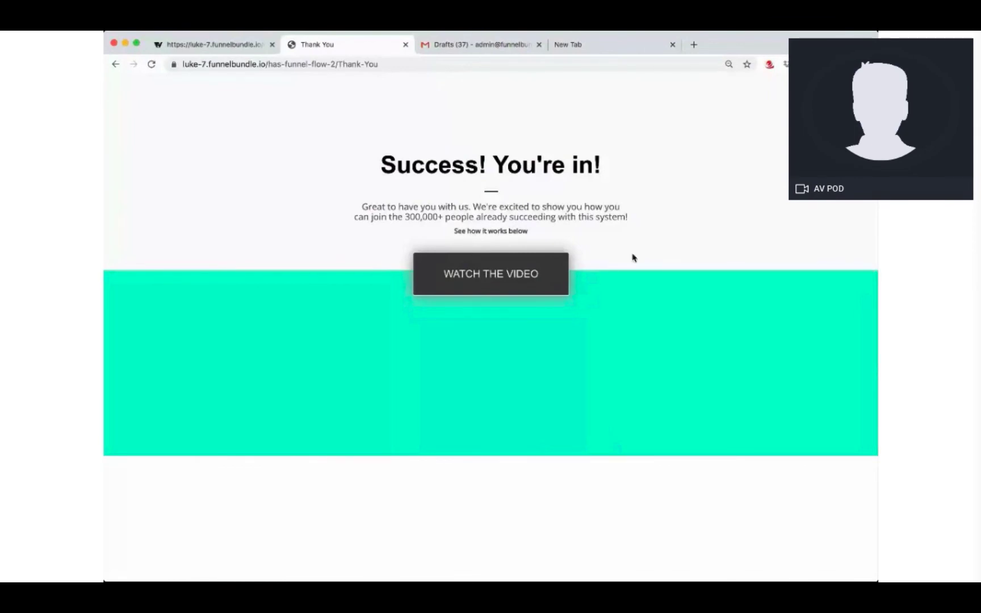
Step: Go through WATCH THE VIDEO and GET STARTED HERE to the Business Videos page, then scroll down to Video 2
{"action": "left_click", "coordinate": [515, 284]}
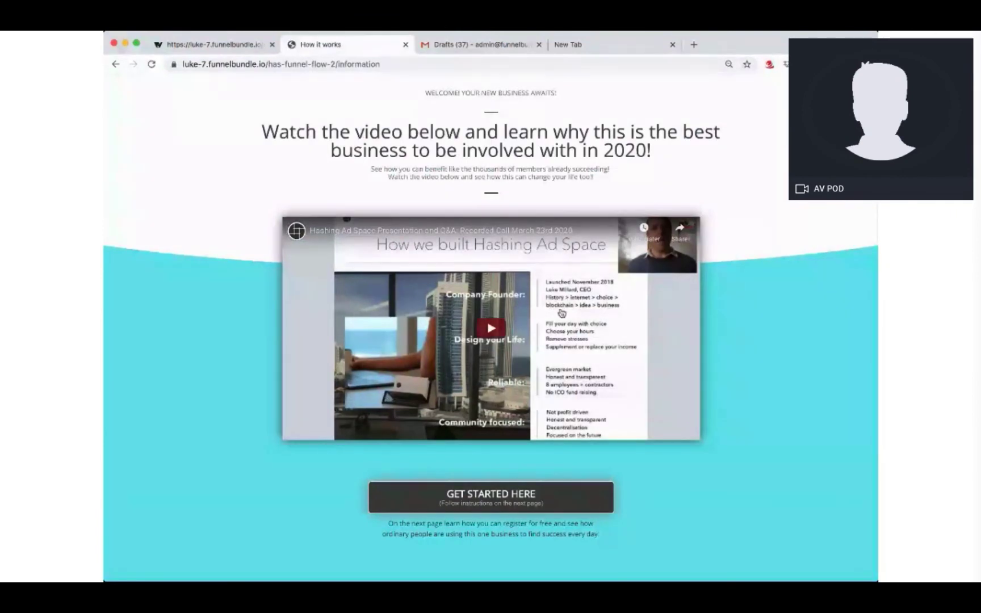
{"action": "left_click", "coordinate": [508, 502]}
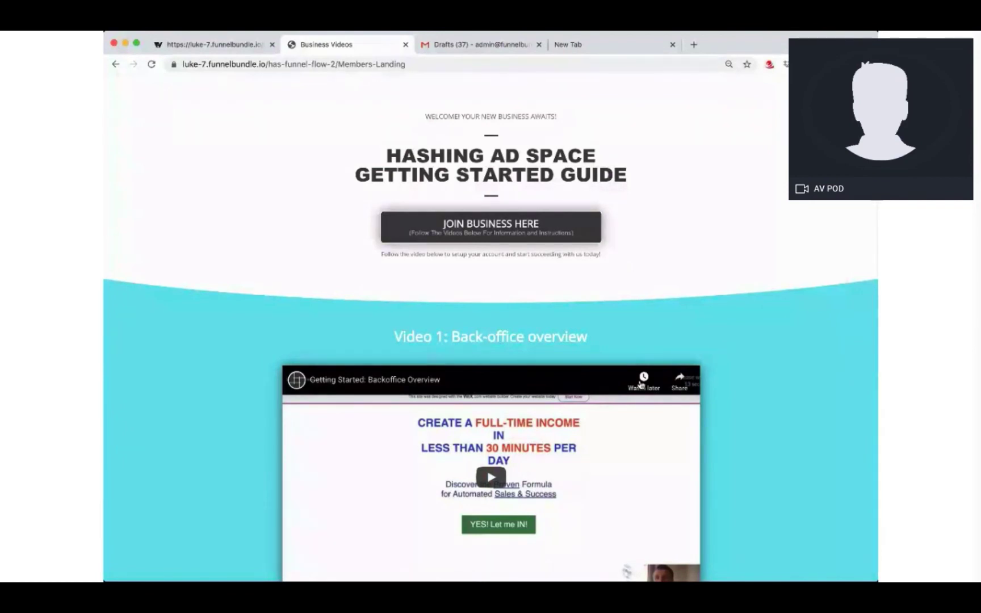
{"action": "scroll", "coordinate": [659, 326], "scroll_direction": "down", "scroll_amount": 4}
{"action": "scroll", "coordinate": [660, 326], "scroll_direction": "down", "scroll_amount": 4}
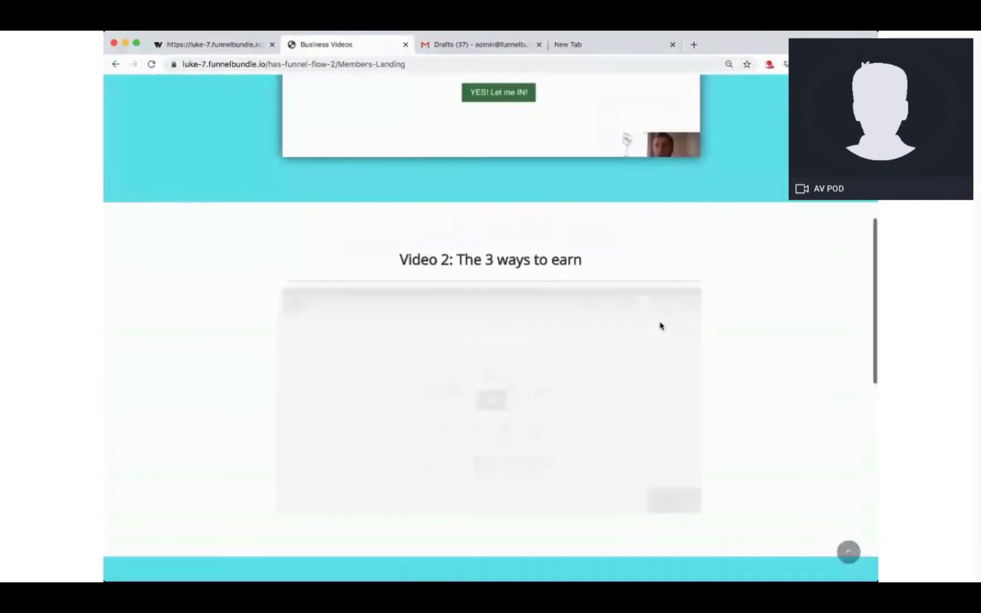
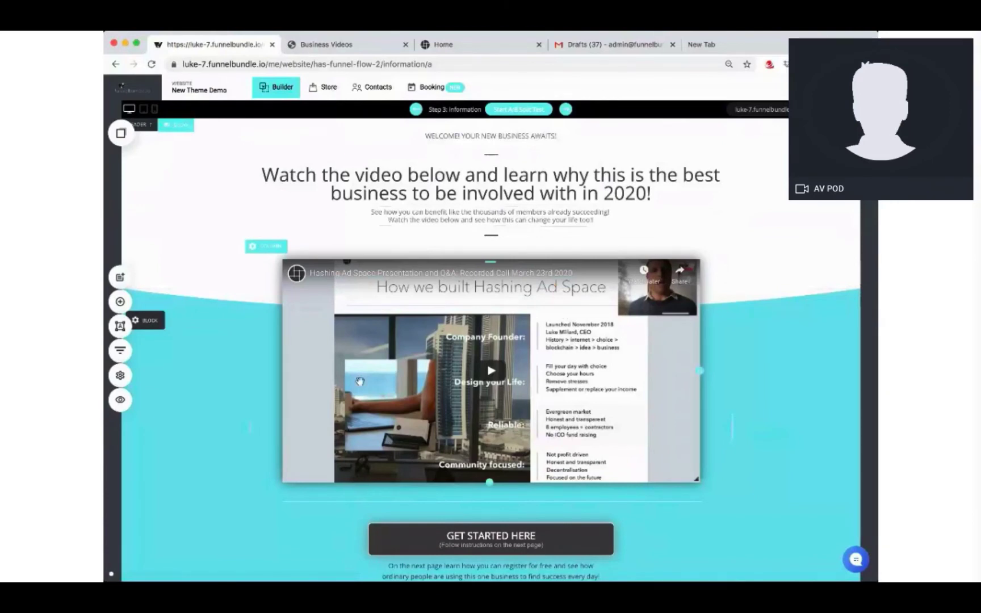
Step: View the live Information page in a new tab, select its URL, and go back to the builder
{"action": "left_click", "coordinate": [760, 109]}
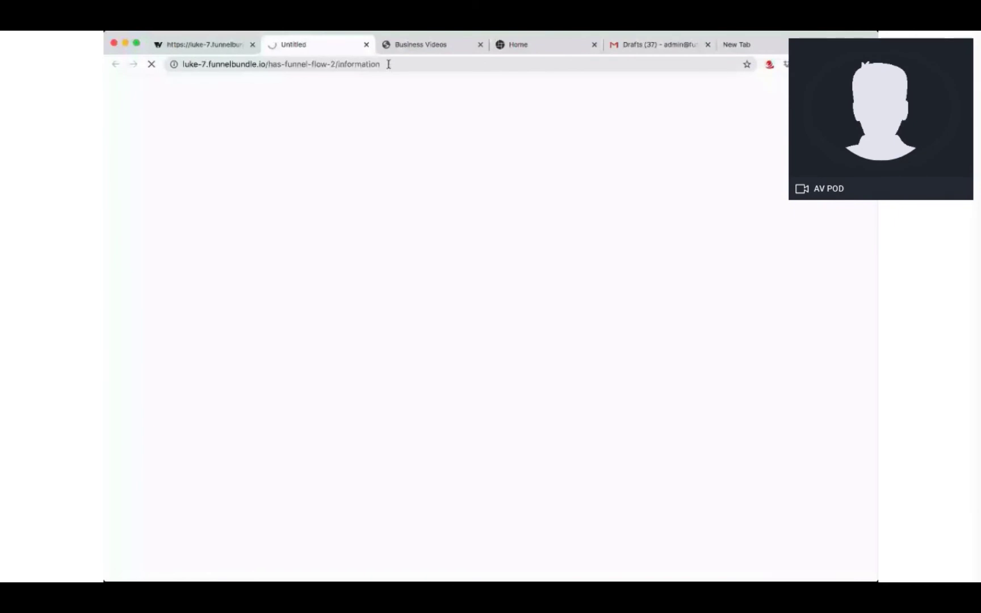
{"action": "left_click_drag", "start_coordinate": [389, 64], "coordinate": [184, 67]}
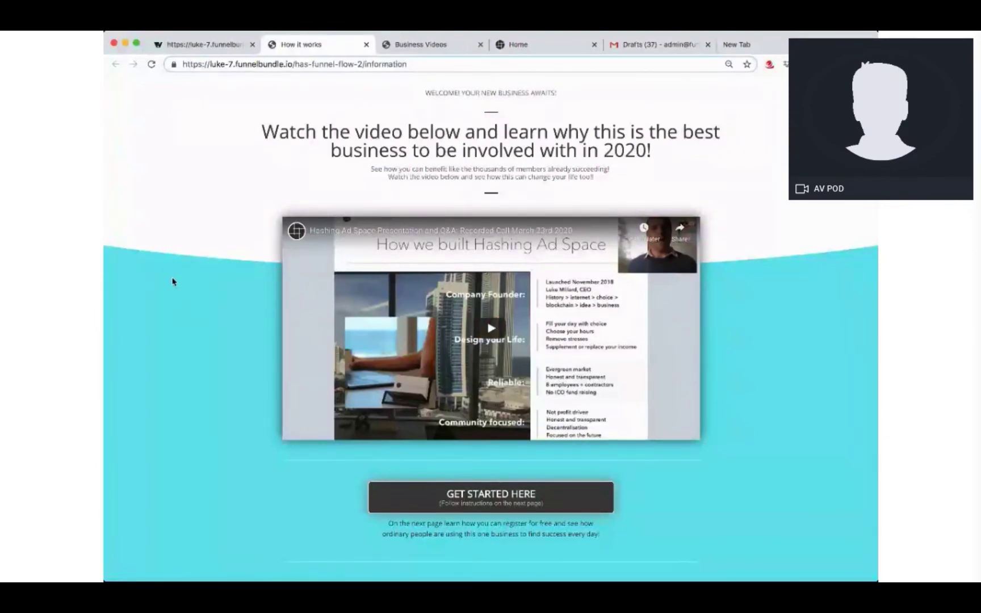
{"action": "left_click", "coordinate": [202, 45]}
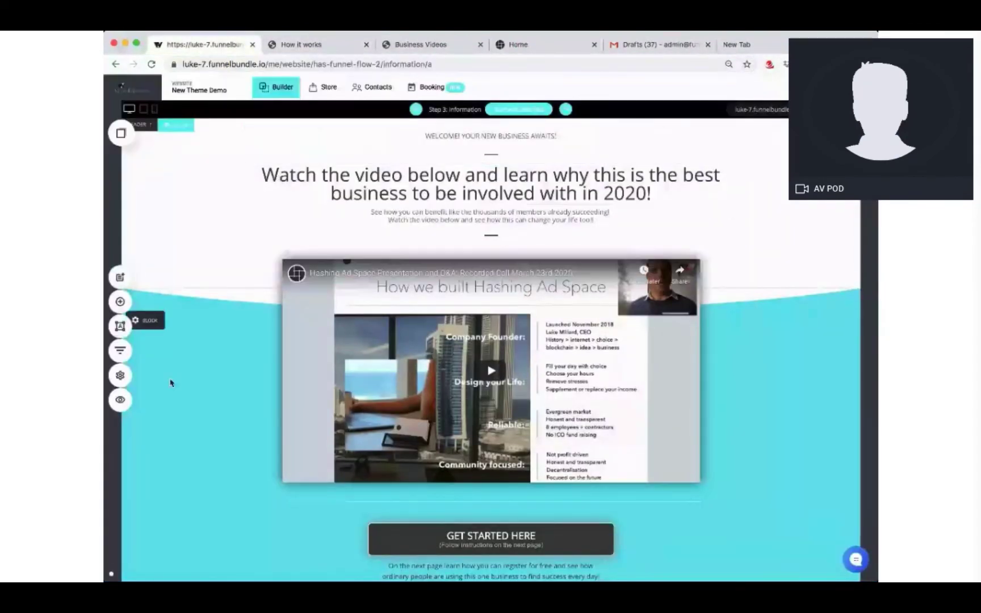
Step: A/B test Lead Capture with a duplicated page as version B, and open version B
{"action": "left_click", "coordinate": [121, 352]}
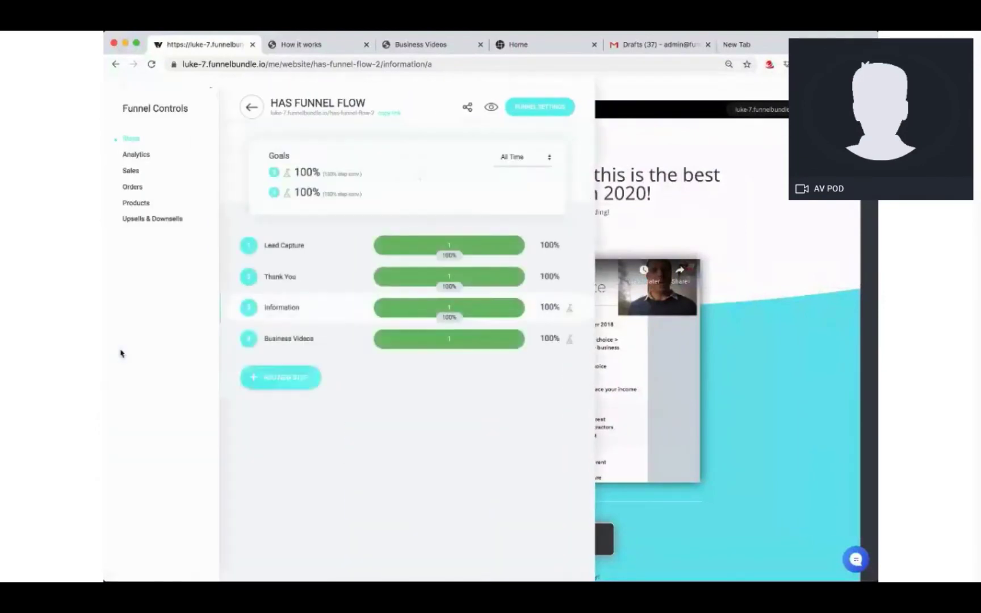
{"action": "mouse_move", "coordinate": [313, 252]}
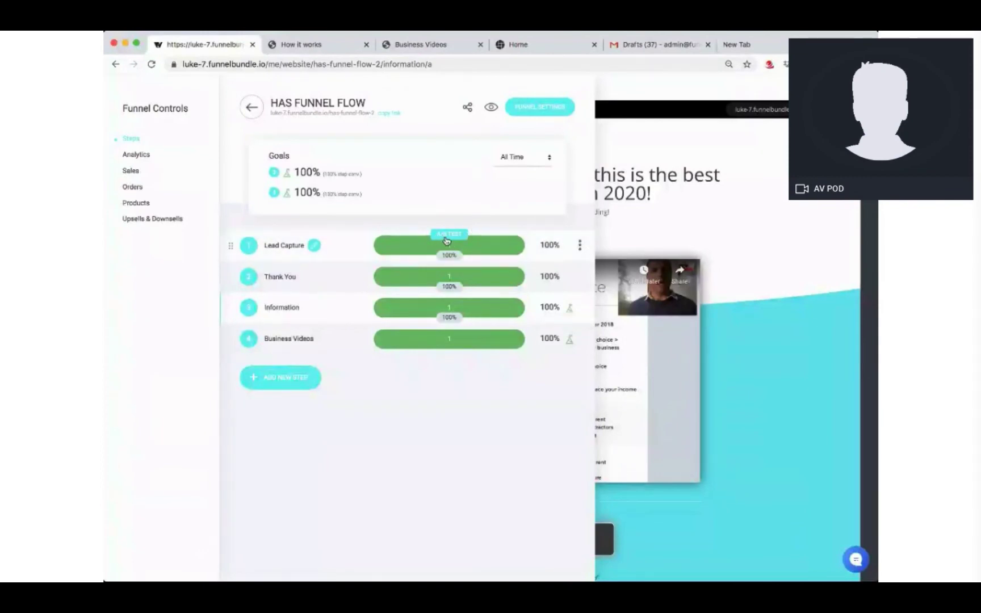
{"action": "left_click", "coordinate": [449, 235]}
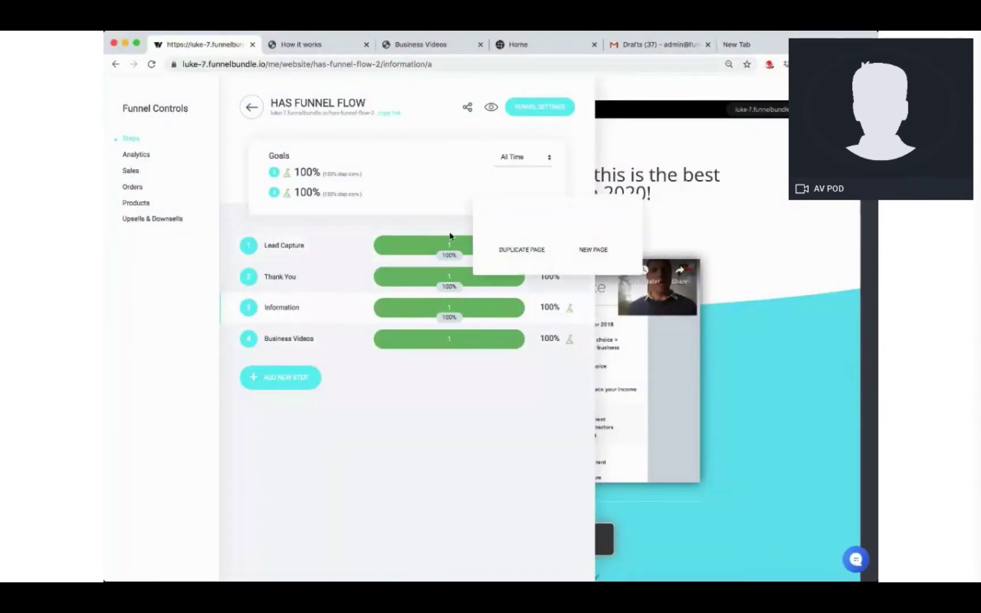
{"action": "left_click", "coordinate": [522, 234]}
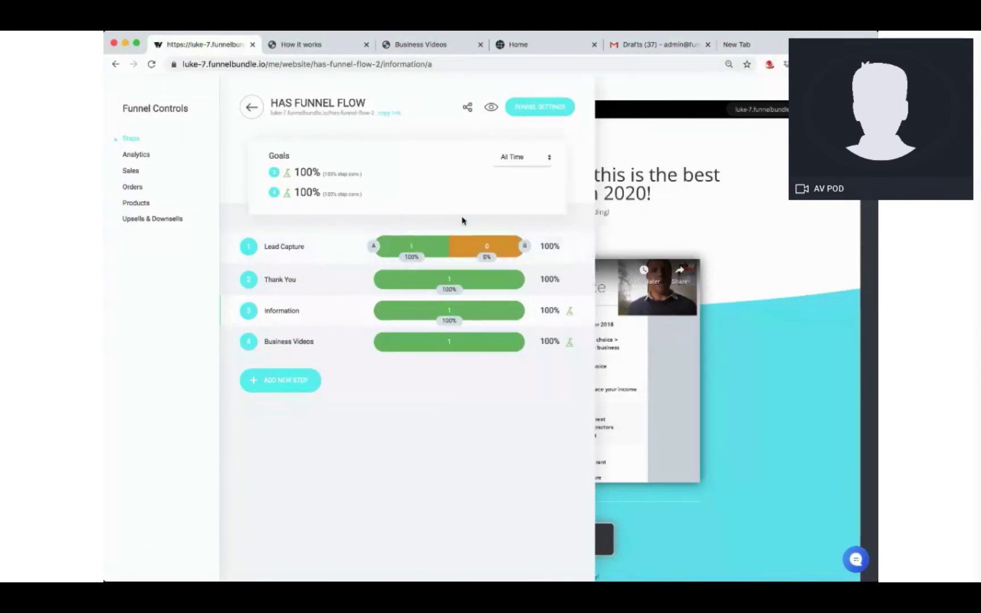
{"action": "left_click", "coordinate": [523, 248]}
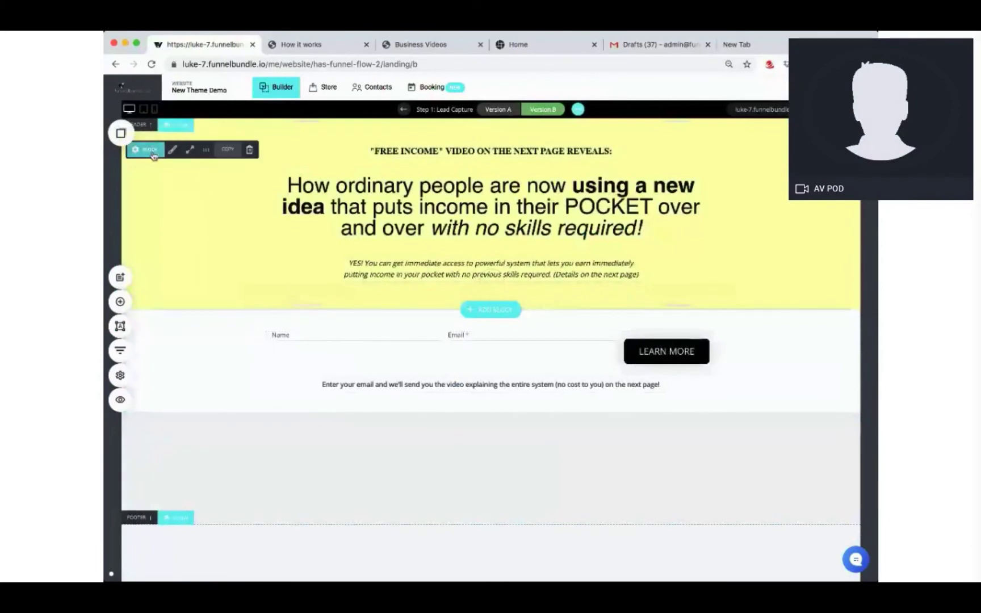
Step: Set version B's yellow header section background to white and select the headline
{"action": "left_click", "coordinate": [172, 149]}
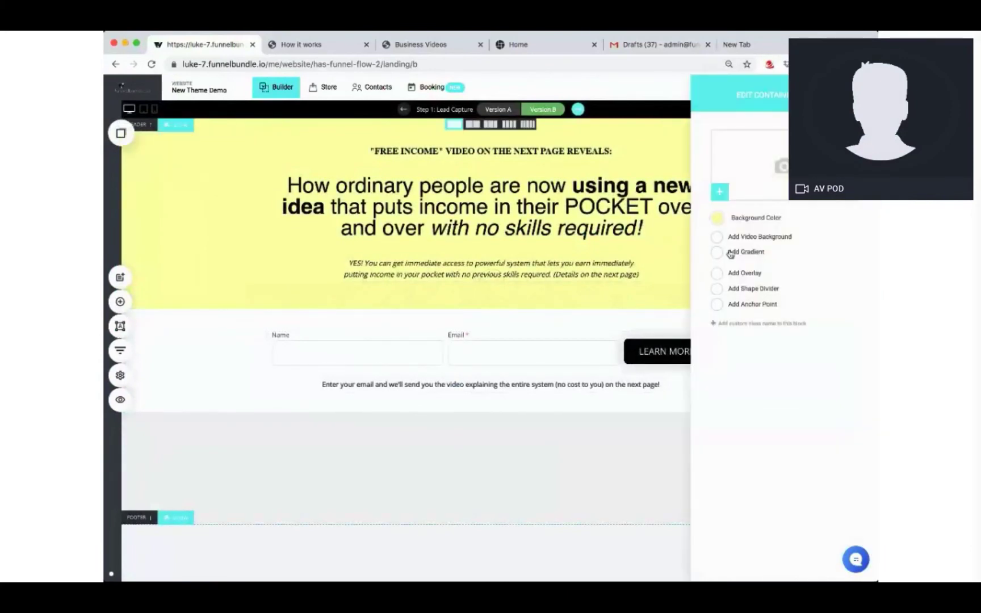
{"action": "left_click", "coordinate": [717, 218]}
{"action": "left_click", "coordinate": [824, 380]}
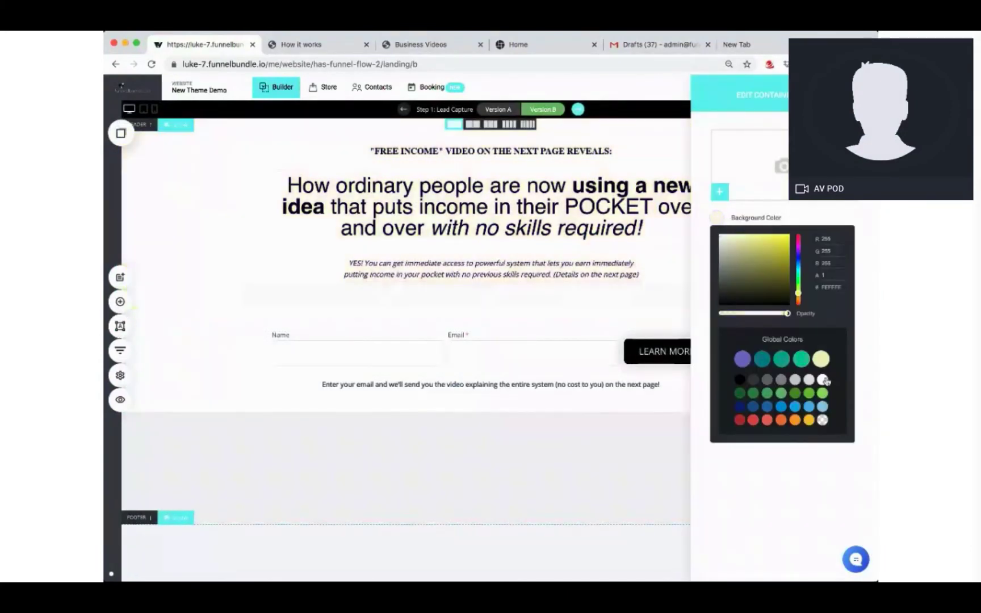
{"action": "left_click", "coordinate": [756, 483]}
{"action": "left_click", "coordinate": [641, 230]}
{"action": "triple_click", "coordinate": [641, 229]}
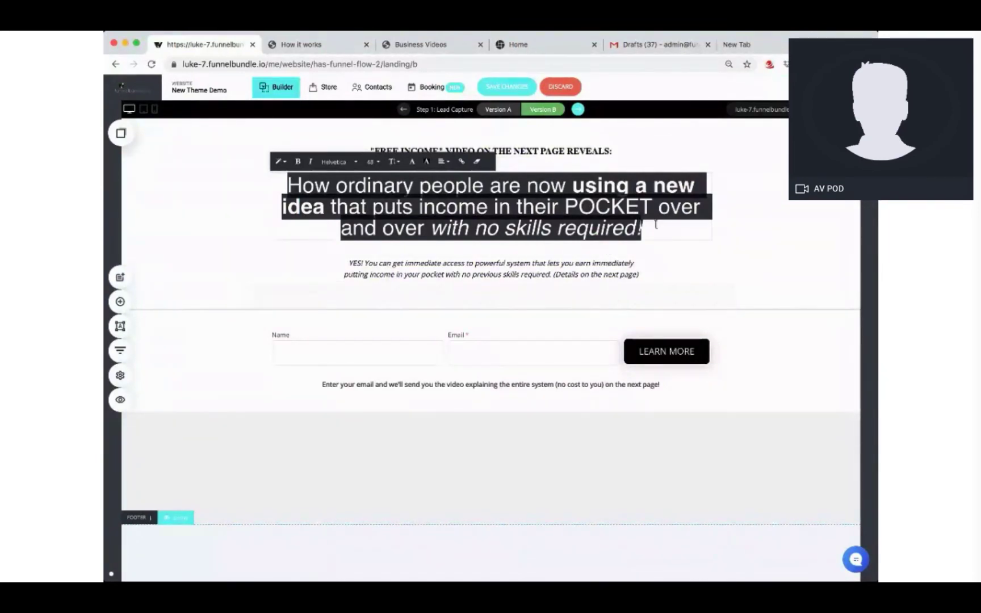
{"action": "left_click", "coordinate": [735, 230]}
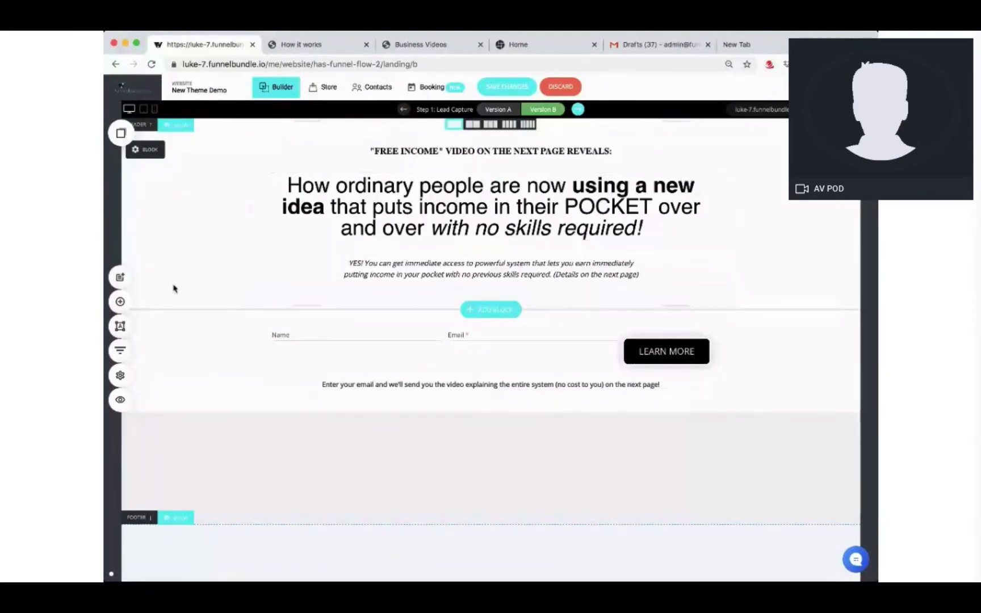
Step: Switch to Lead Capture version A, discarding version B's unsaved edits
{"action": "left_click", "coordinate": [496, 111]}
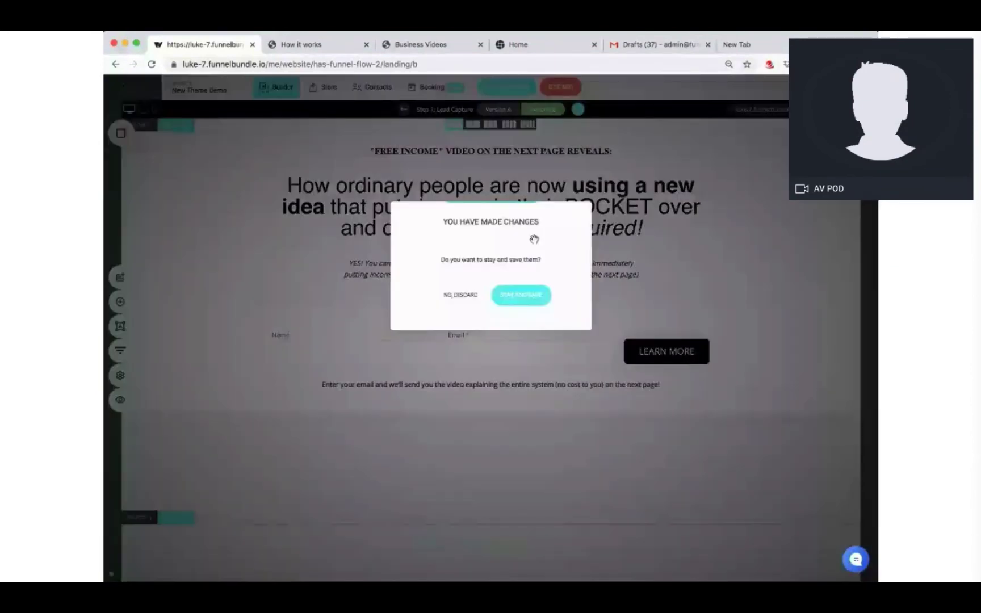
{"action": "left_click", "coordinate": [516, 295]}
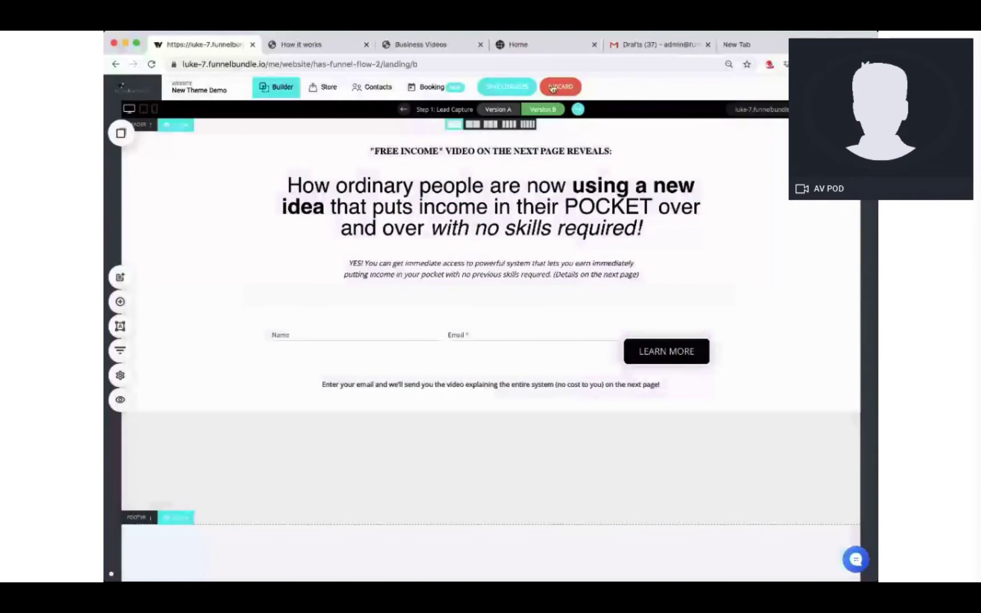
{"action": "left_click", "coordinate": [553, 88]}
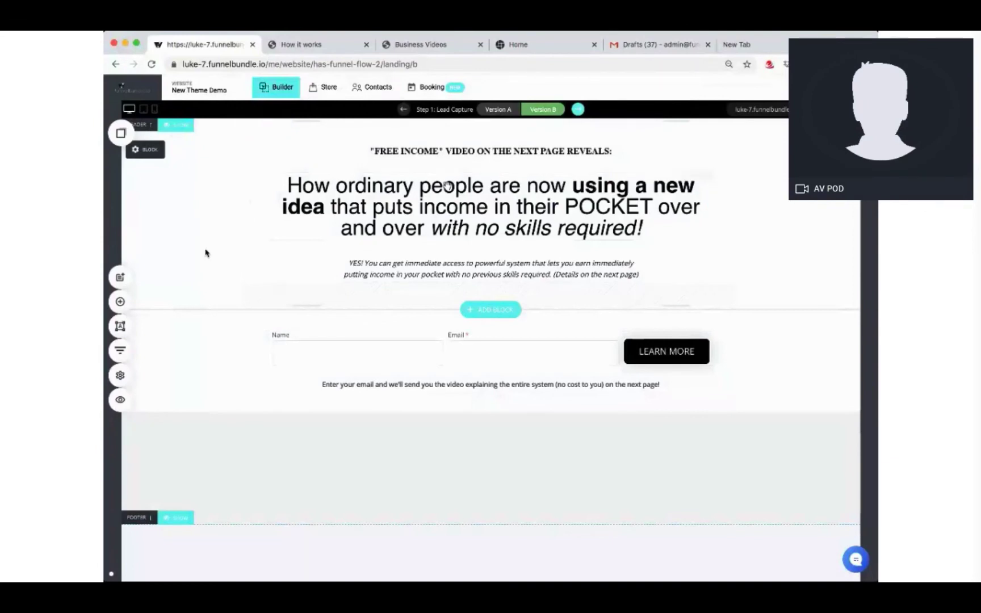
Step: Open the Information step, A/B test it with a duplicated page, and edit version B
{"action": "left_click", "coordinate": [119, 350]}
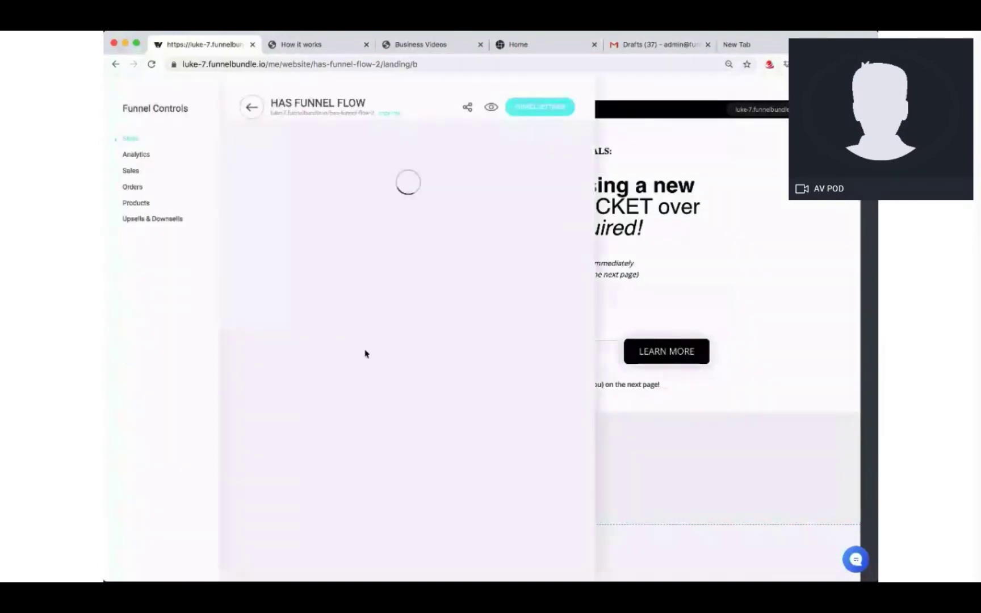
{"action": "left_click", "coordinate": [287, 312]}
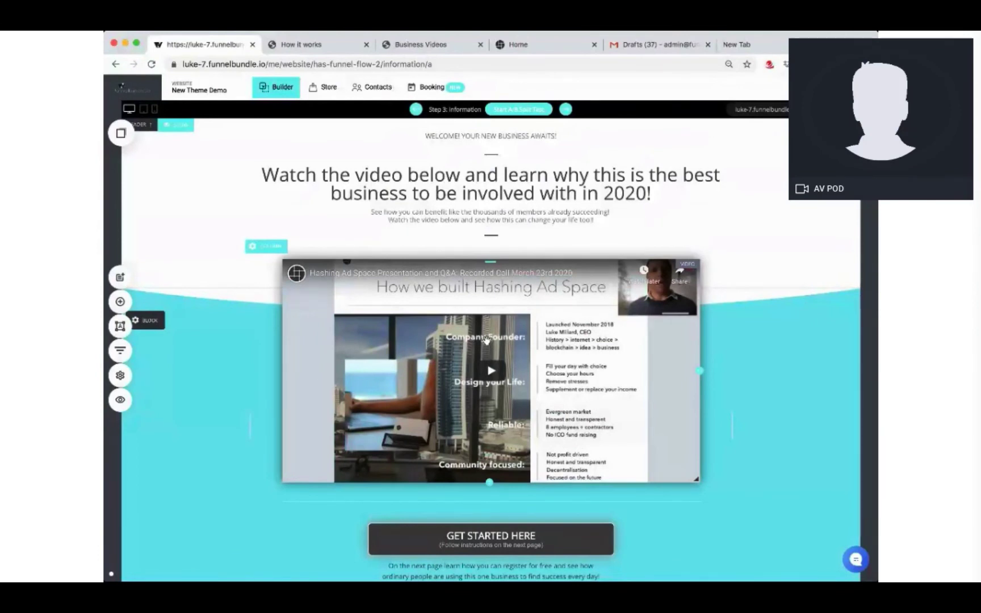
{"action": "left_click", "coordinate": [121, 354]}
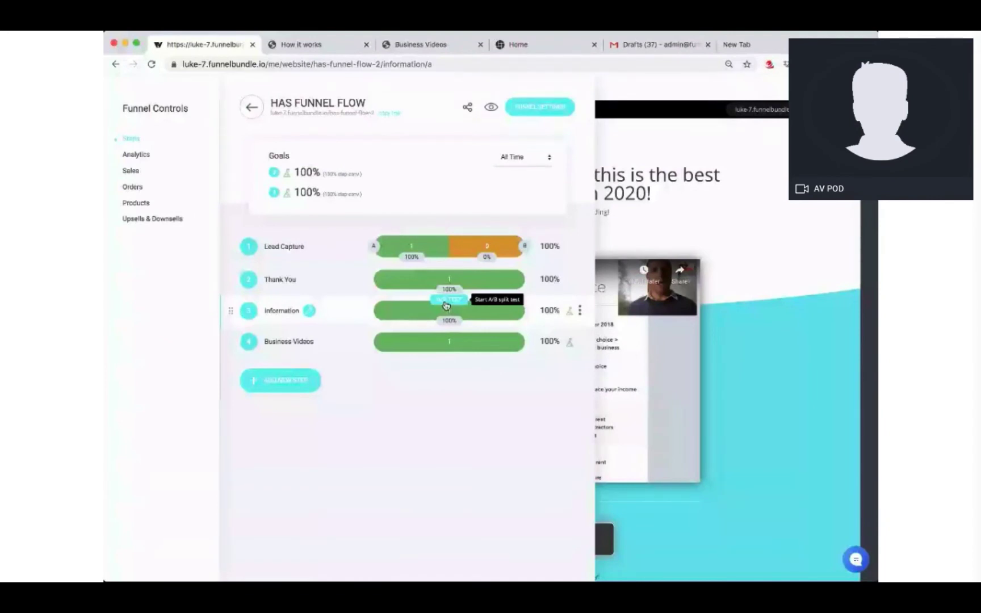
{"action": "left_click", "coordinate": [446, 306]}
{"action": "left_click", "coordinate": [520, 299]}
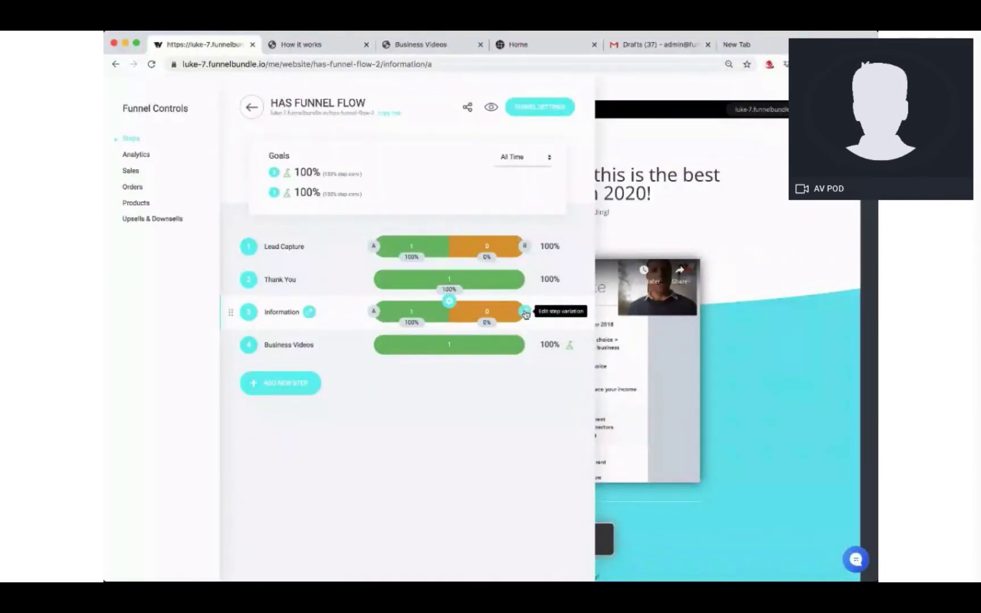
{"action": "left_click", "coordinate": [526, 312]}
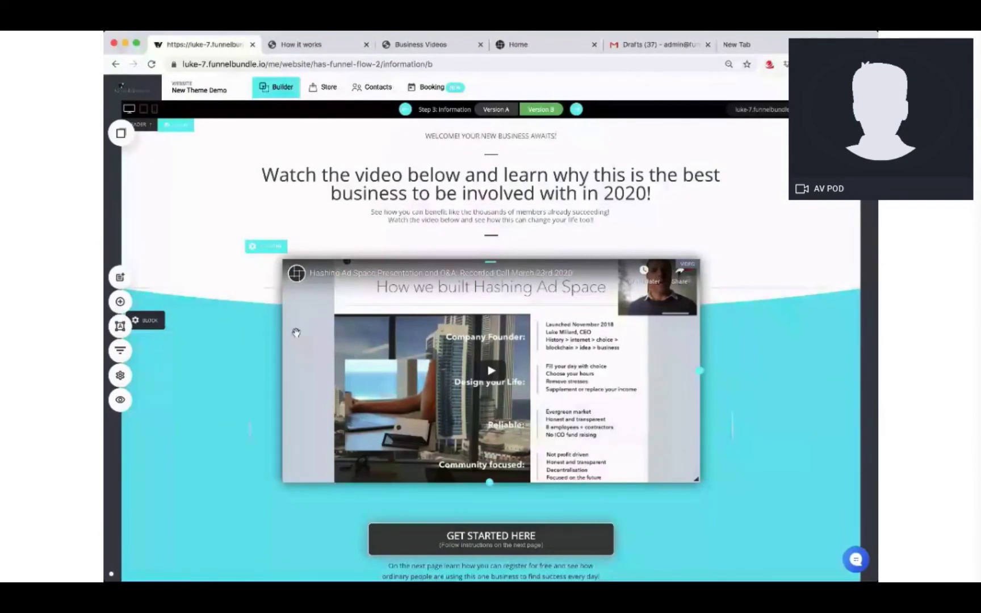
{"action": "mouse_move", "coordinate": [158, 332]}
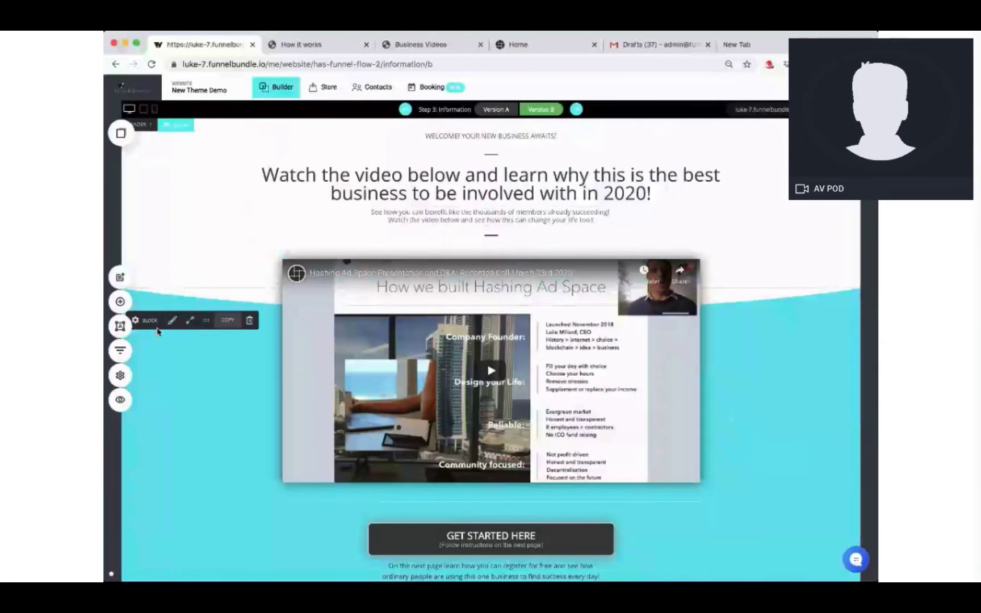
{"action": "left_click", "coordinate": [120, 350]}
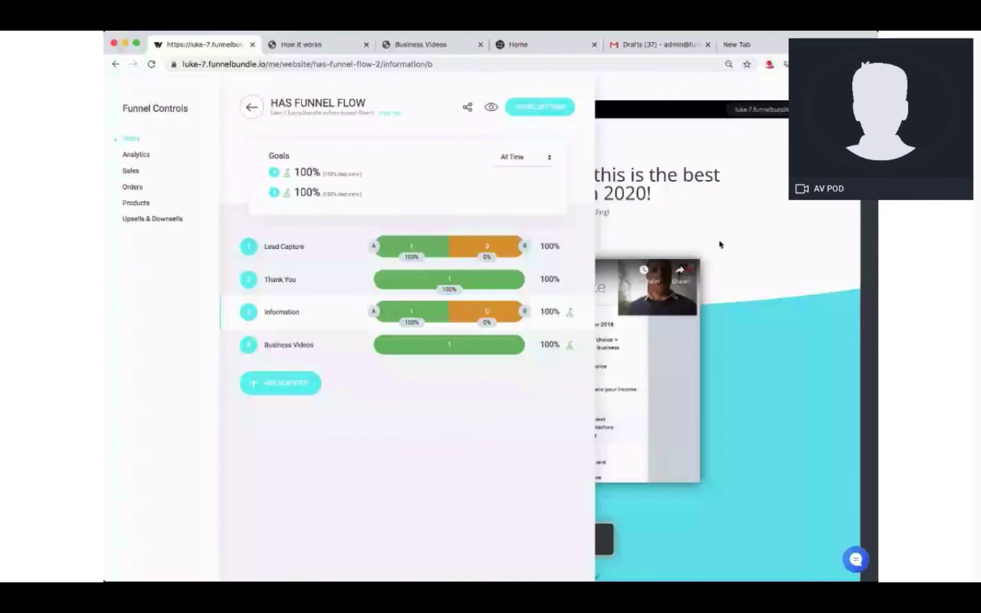
{"action": "left_click", "coordinate": [719, 245]}
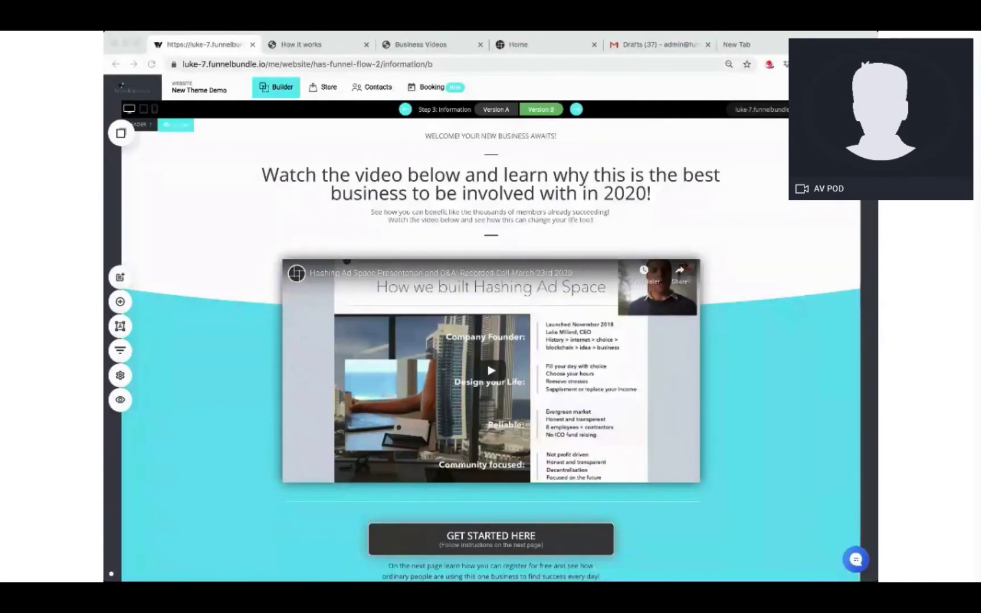
Step: Bring up and dismiss the funnel steps overview to reach Lead Capture version A
{"action": "left_click", "coordinate": [122, 351]}
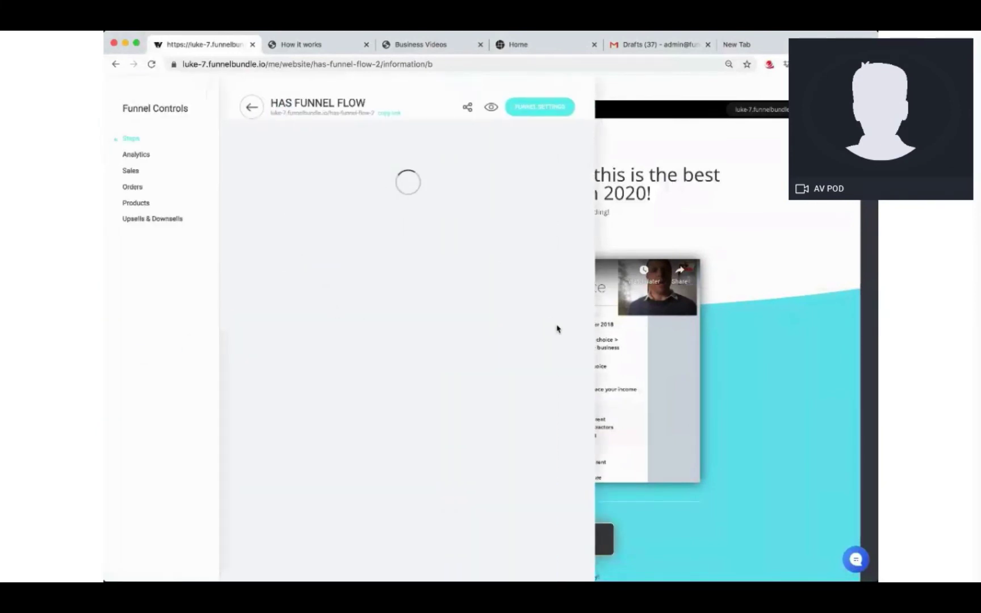
{"action": "left_click", "coordinate": [405, 247]}
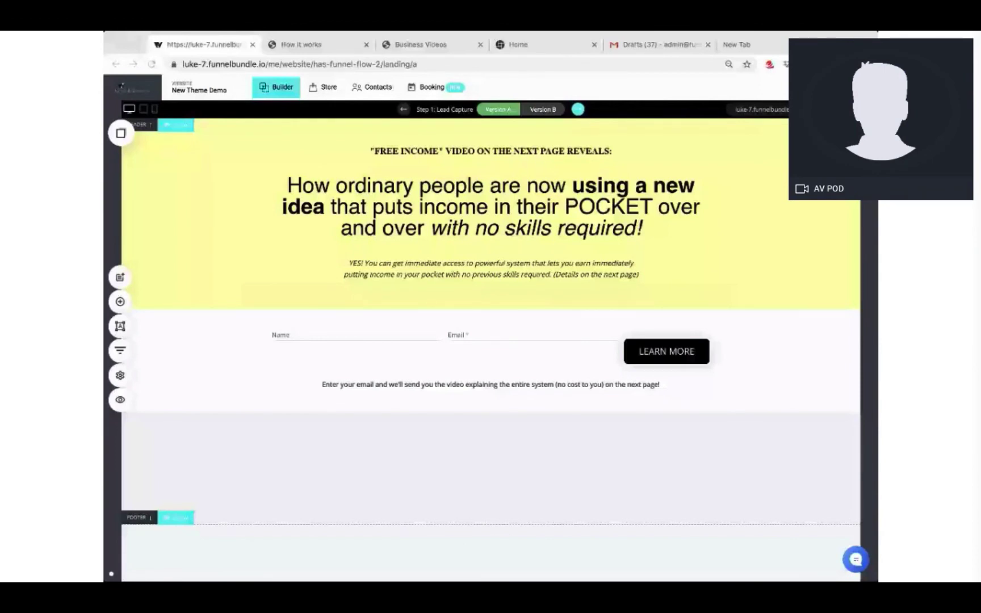
Step: Colour the headline phrase 'puts income' with the green Global Colors swatch
{"action": "left_click", "coordinate": [378, 207]}
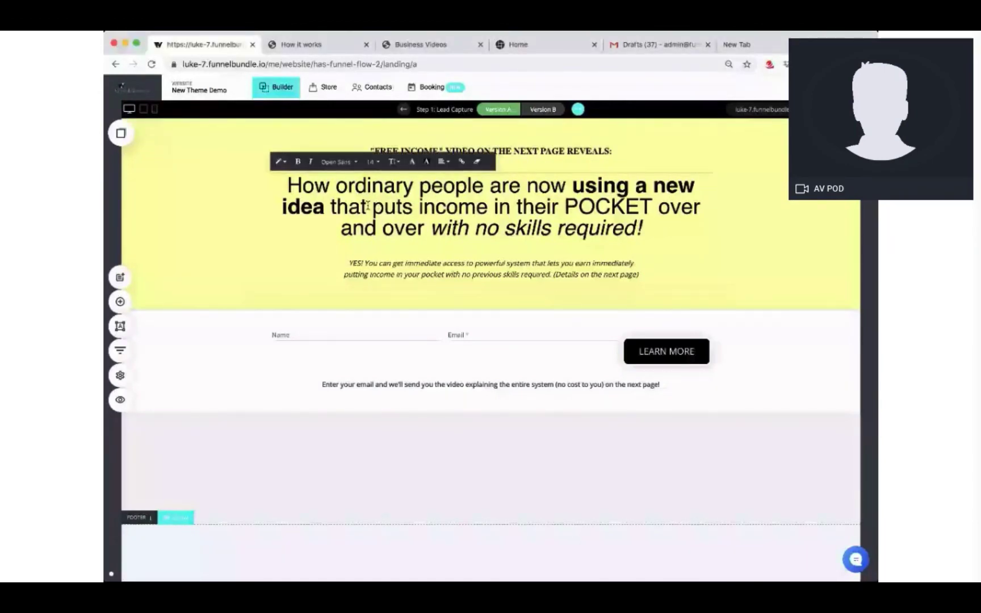
{"action": "left_click_drag", "start_coordinate": [373, 207], "coordinate": [488, 207]}
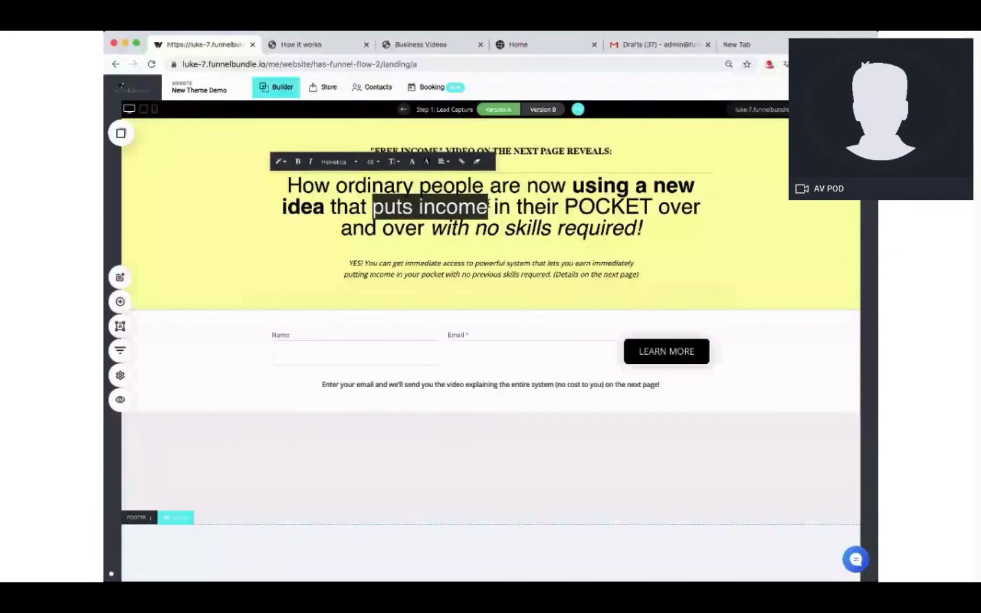
{"action": "left_click", "coordinate": [414, 163]}
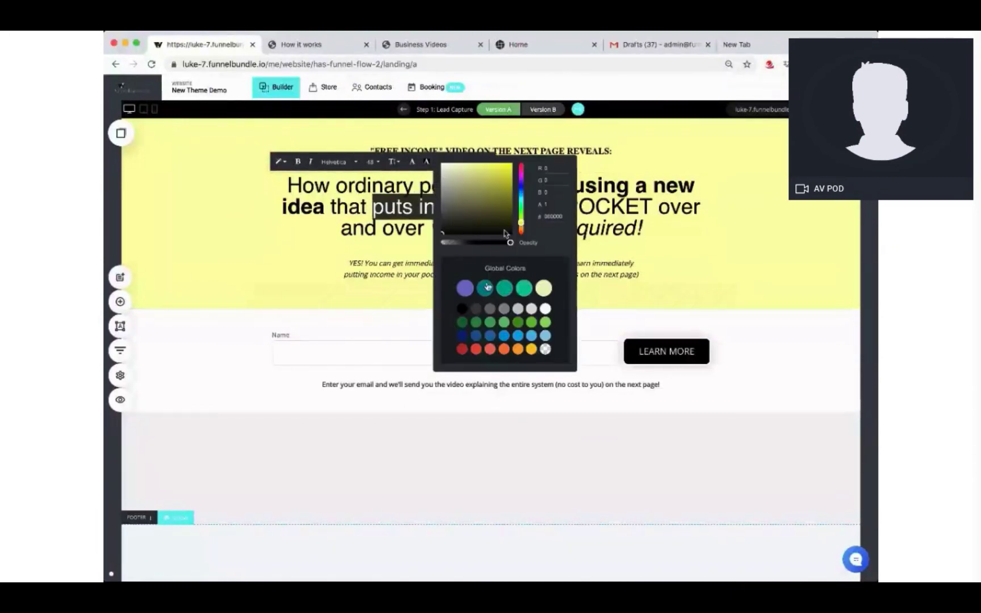
{"action": "left_click", "coordinate": [524, 288]}
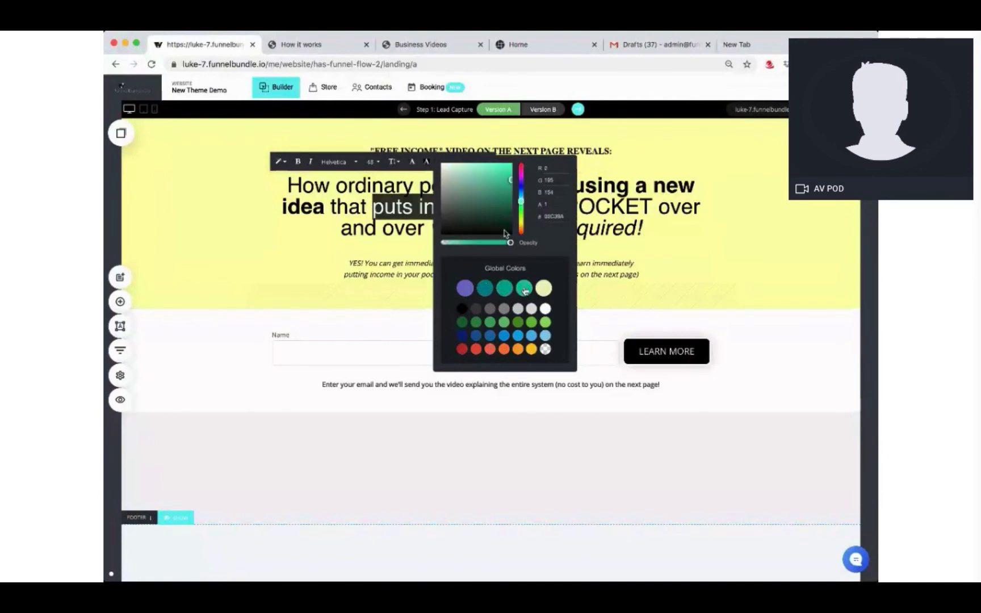
{"action": "left_click", "coordinate": [744, 219]}
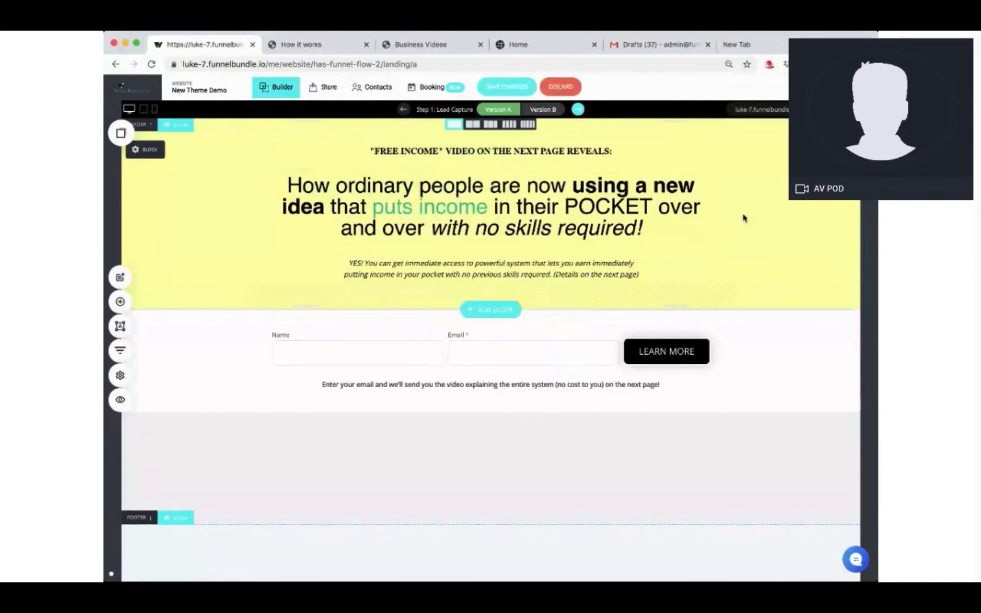
Step: Reselect the headline text, then save the page changes
{"action": "left_click", "coordinate": [448, 210]}
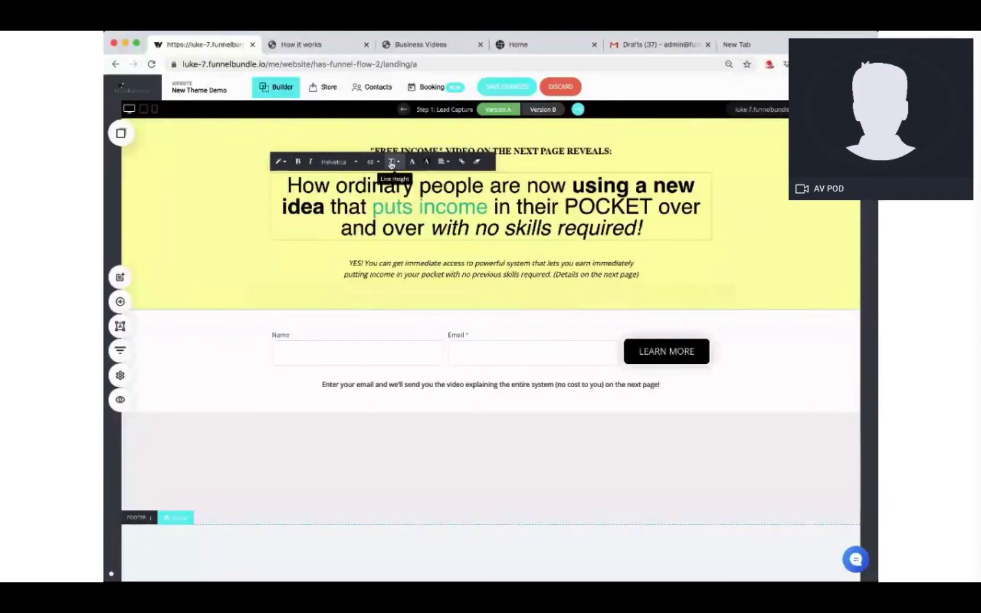
{"action": "double_click", "coordinate": [536, 207]}
{"action": "left_click_drag", "start_coordinate": [653, 227], "coordinate": [267, 188]}
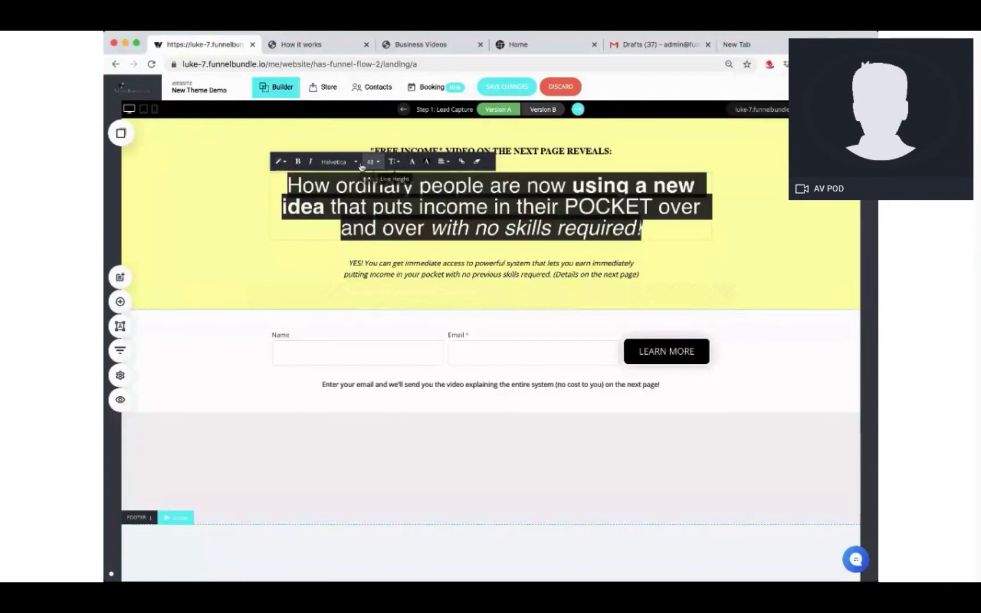
{"action": "left_click", "coordinate": [778, 224]}
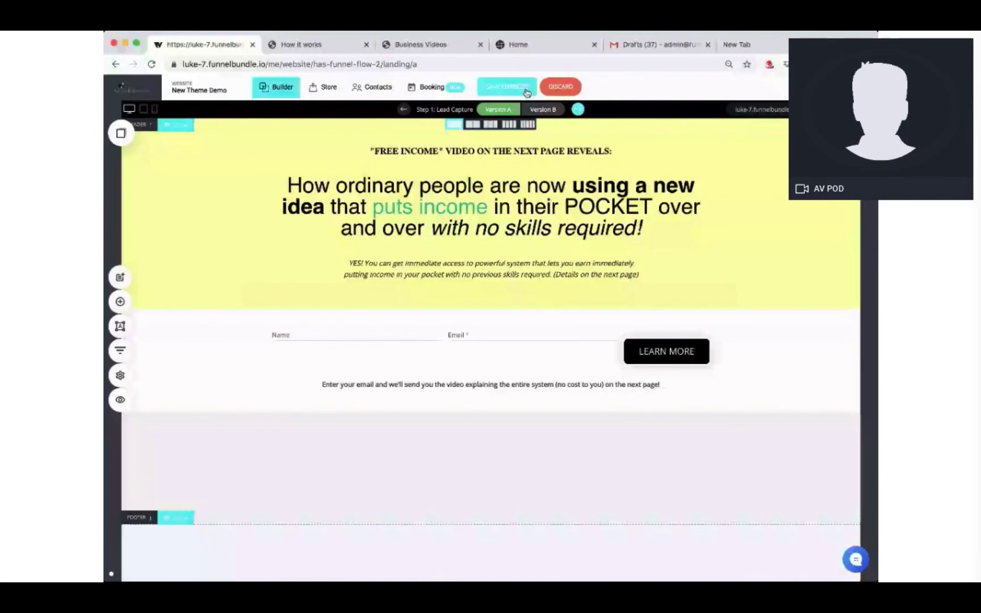
{"action": "left_click", "coordinate": [527, 91]}
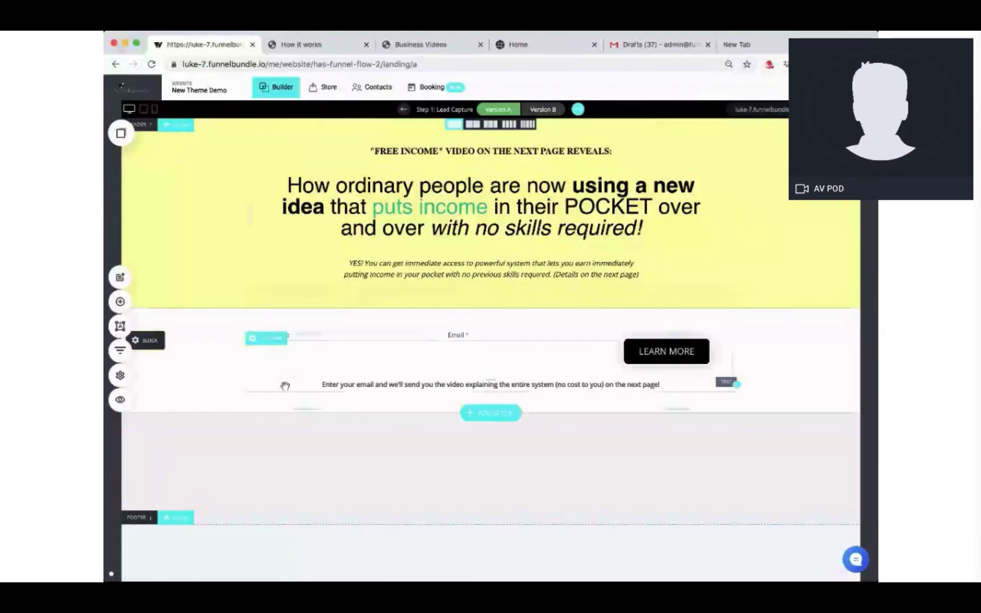
Step: Copy the HAS FUNNEL FLOW share link and affiliate link from the Share Your Funnel popup
{"action": "left_click", "coordinate": [120, 351]}
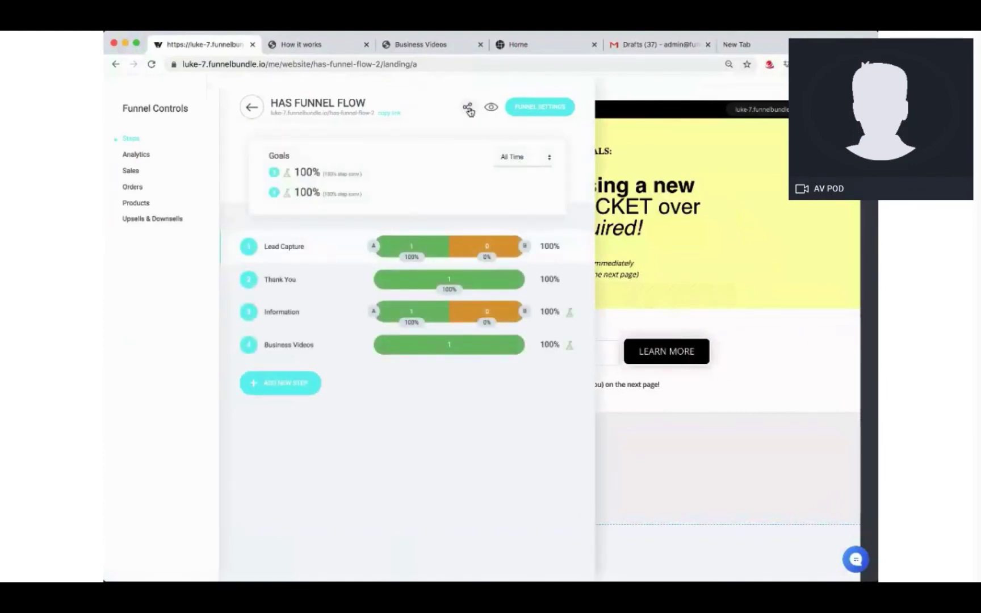
{"action": "left_click", "coordinate": [469, 111]}
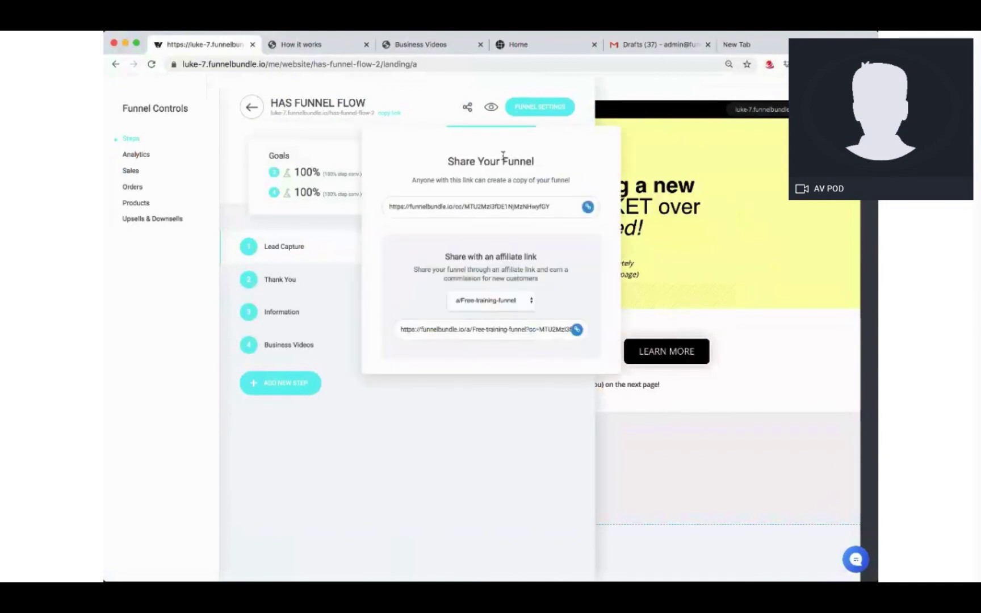
{"action": "left_click", "coordinate": [588, 207]}
{"action": "left_click", "coordinate": [576, 331]}
{"action": "left_click", "coordinate": [798, 383]}
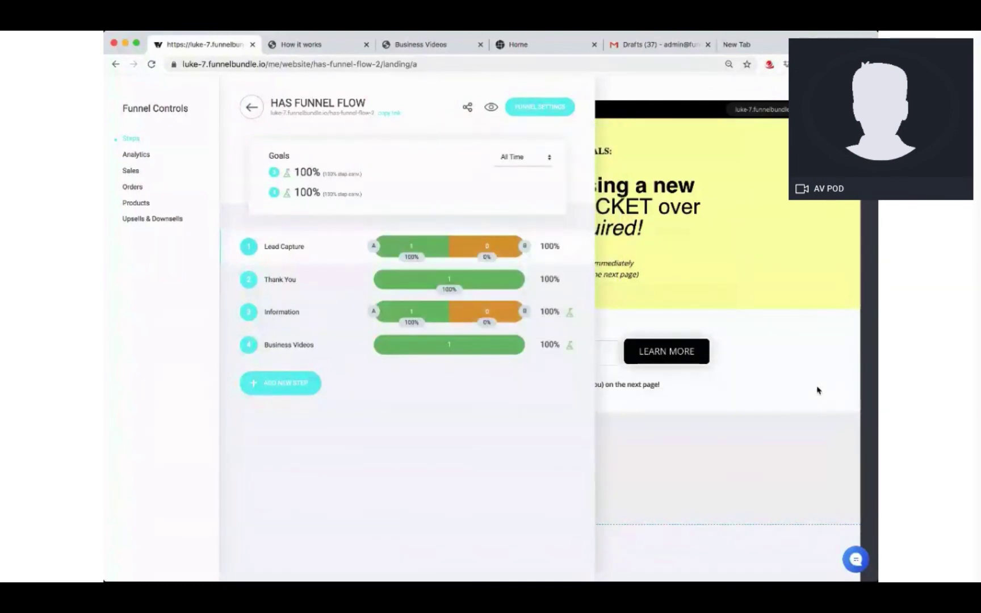
Step: Dismiss the funnel overview to show the Lead Capture version A page with green 'puts income'
{"action": "left_click", "coordinate": [796, 395]}
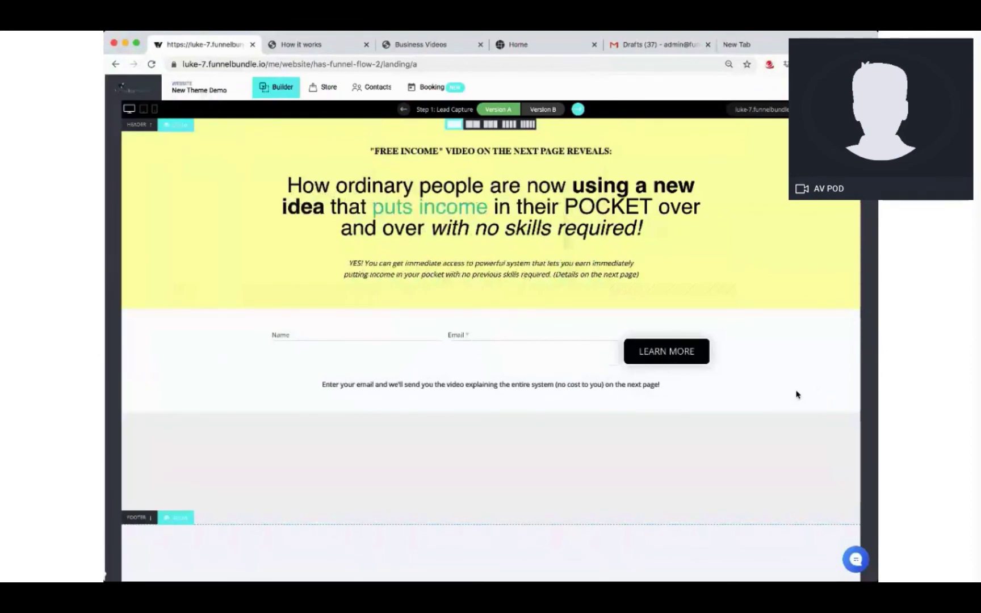
{"action": "mouse_move", "coordinate": [627, 232]}
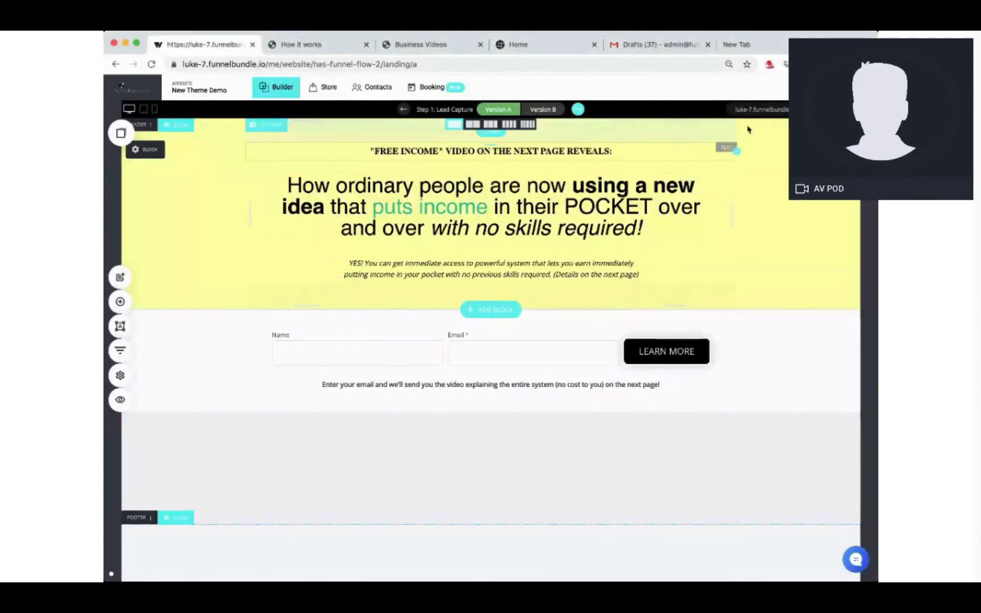
Step: Preview Lead Capture version A live, then go back to the My Websites & Funnels list
{"action": "left_click", "coordinate": [126, 351]}
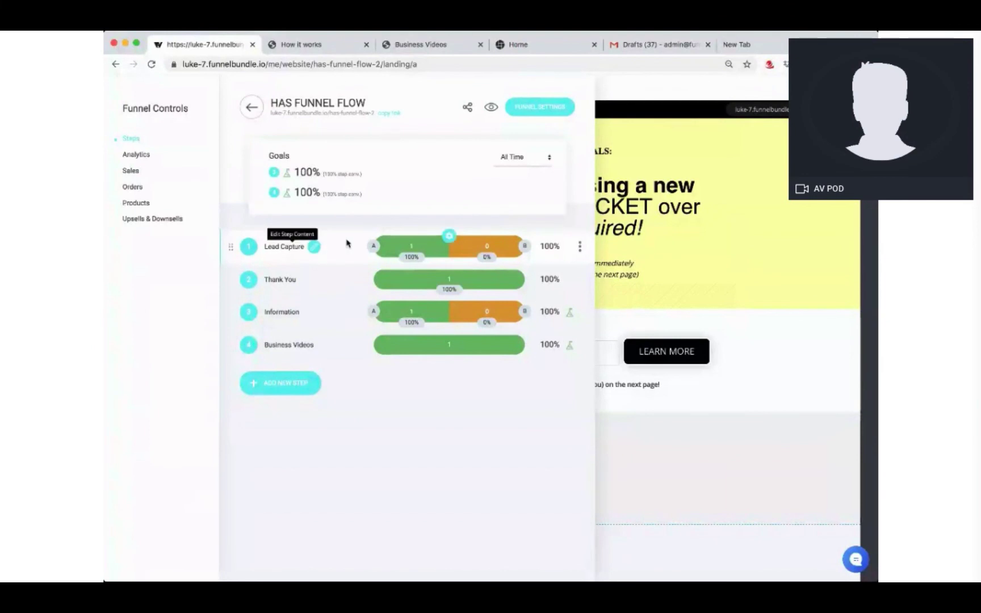
{"action": "left_click", "coordinate": [374, 246]}
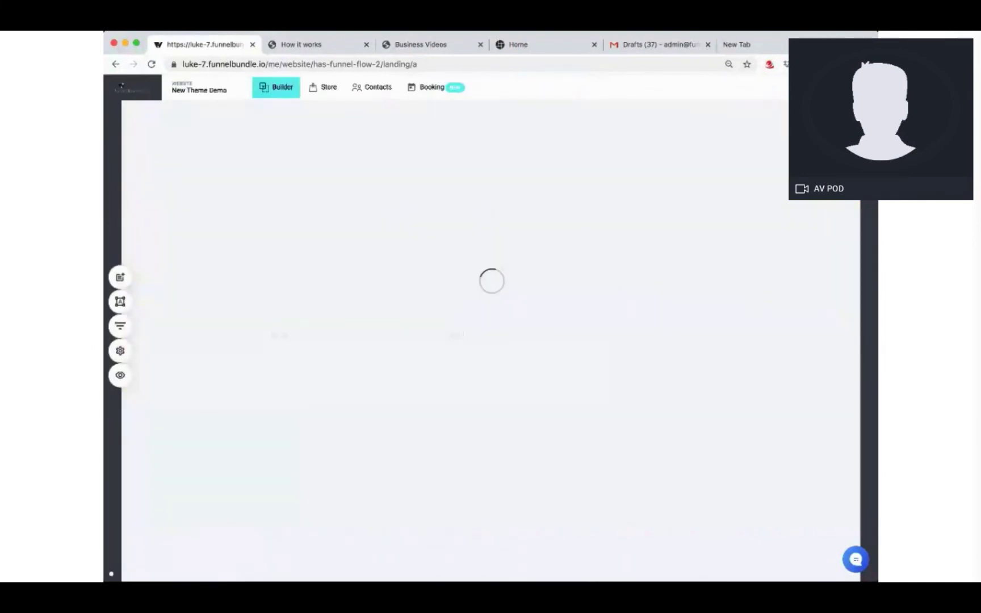
{"action": "left_click", "coordinate": [781, 113]}
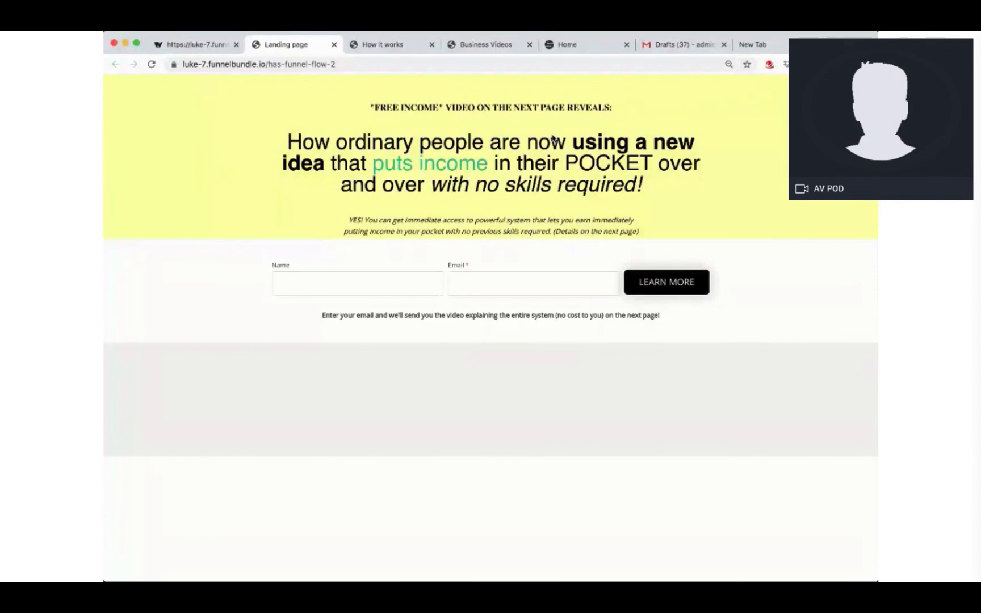
{"action": "left_click", "coordinate": [206, 44]}
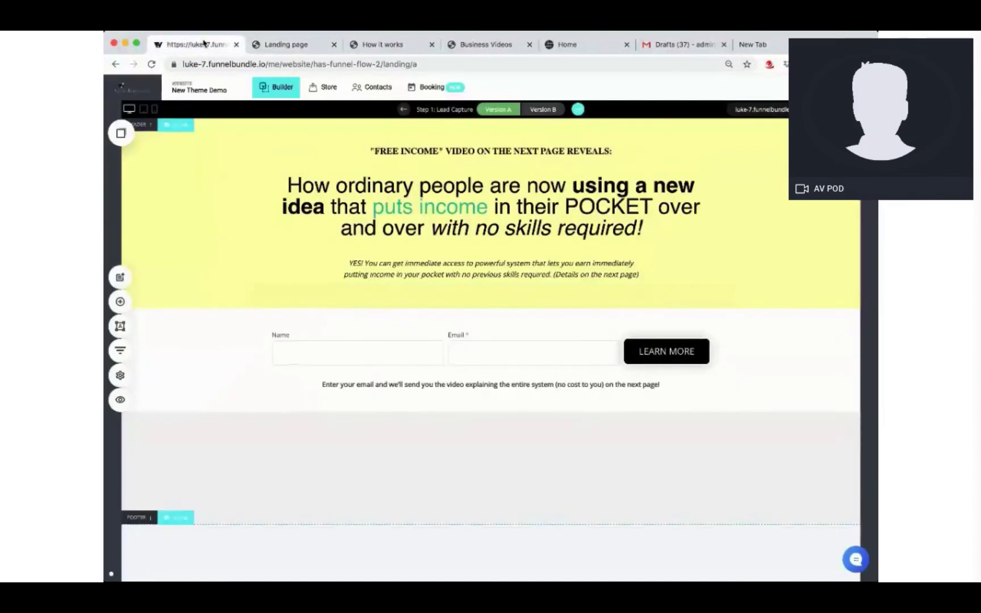
{"action": "left_click", "coordinate": [121, 350]}
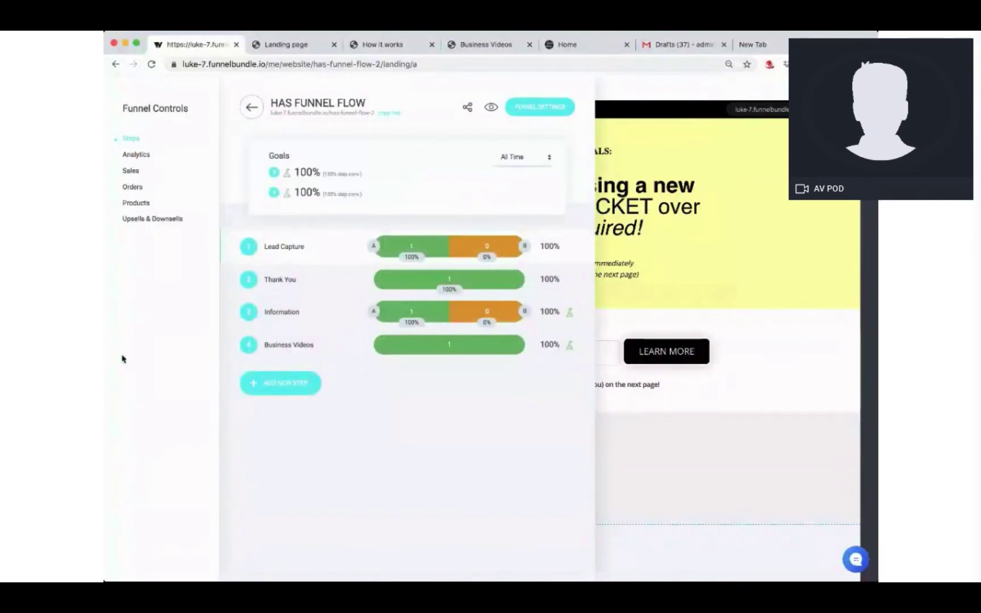
{"action": "left_click", "coordinate": [252, 107]}
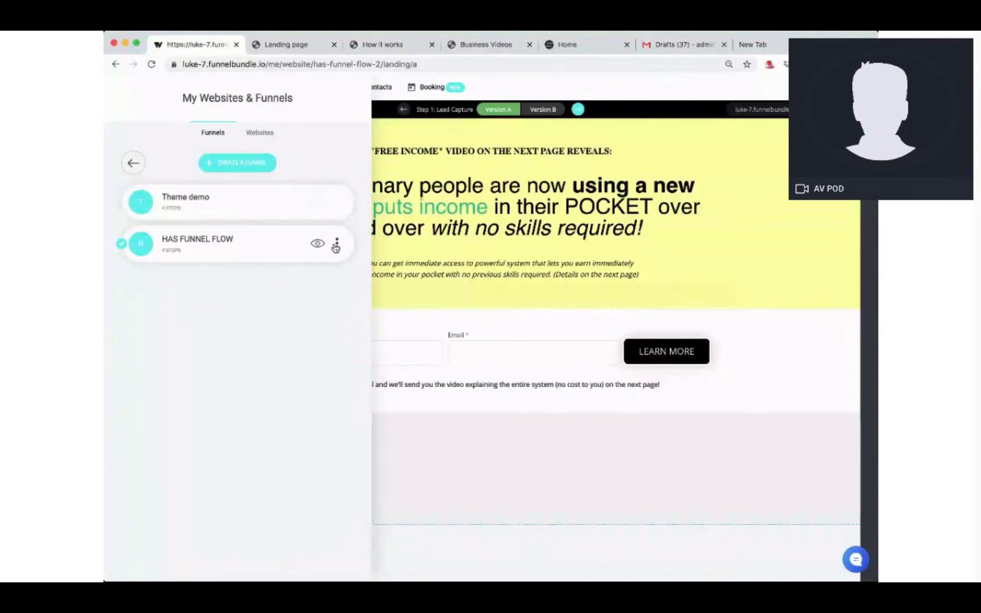
Step: Check the HAS FUNNEL FLOW options menu, then dismiss the funnels list
{"action": "left_click", "coordinate": [337, 244]}
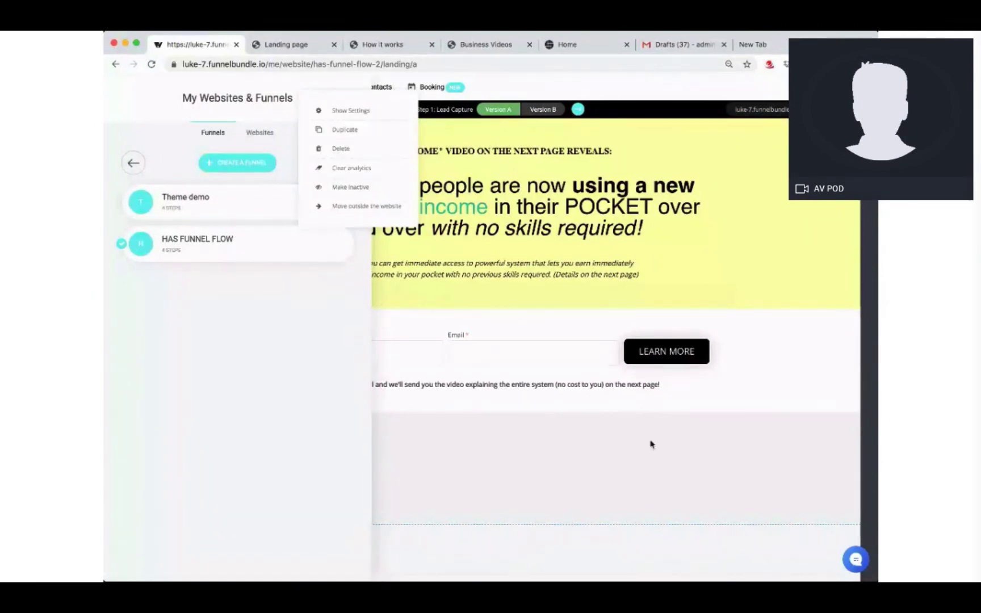
{"action": "left_click", "coordinate": [679, 458]}
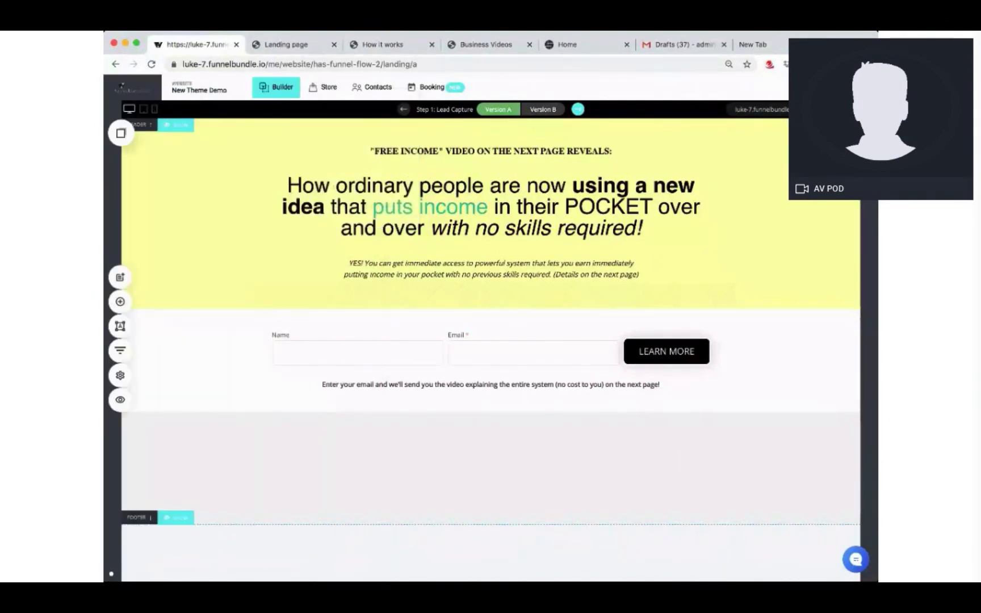